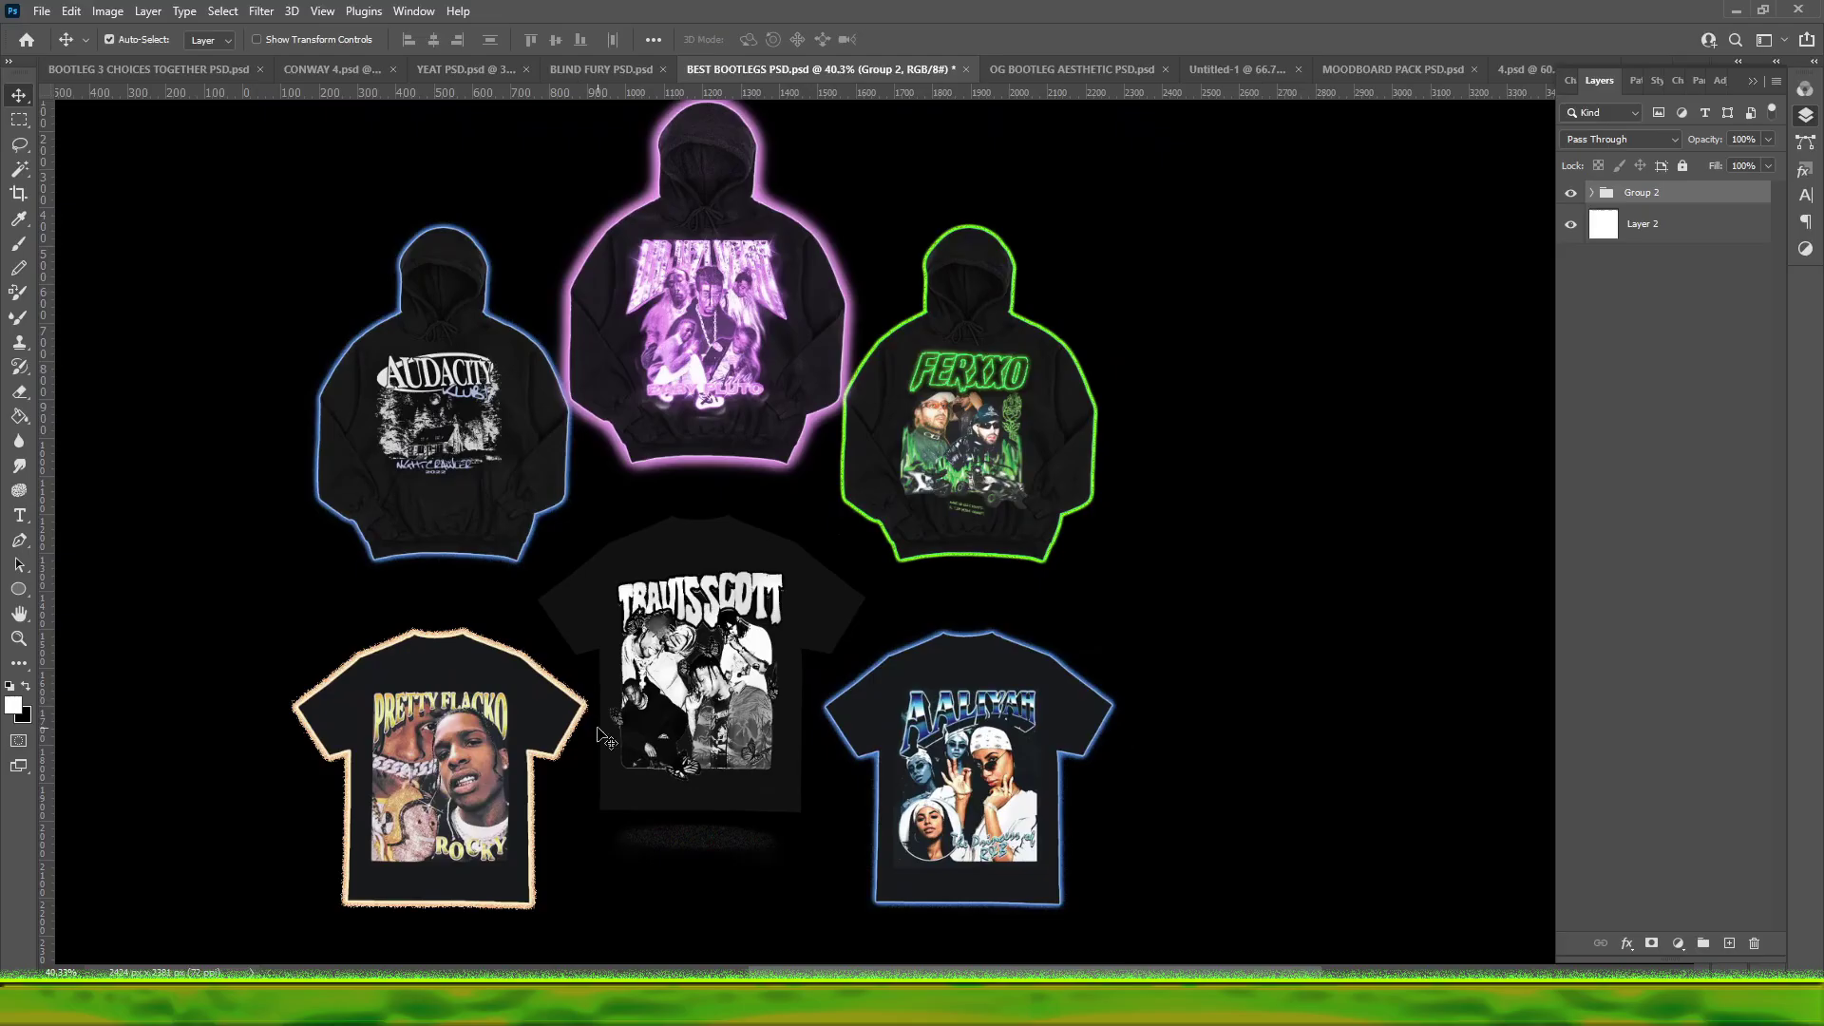
- Scroll around the canvas and select the FERXXO hoodie's layer
scroll(407, 838, up, 3)
scroll(407, 837, up, 5)
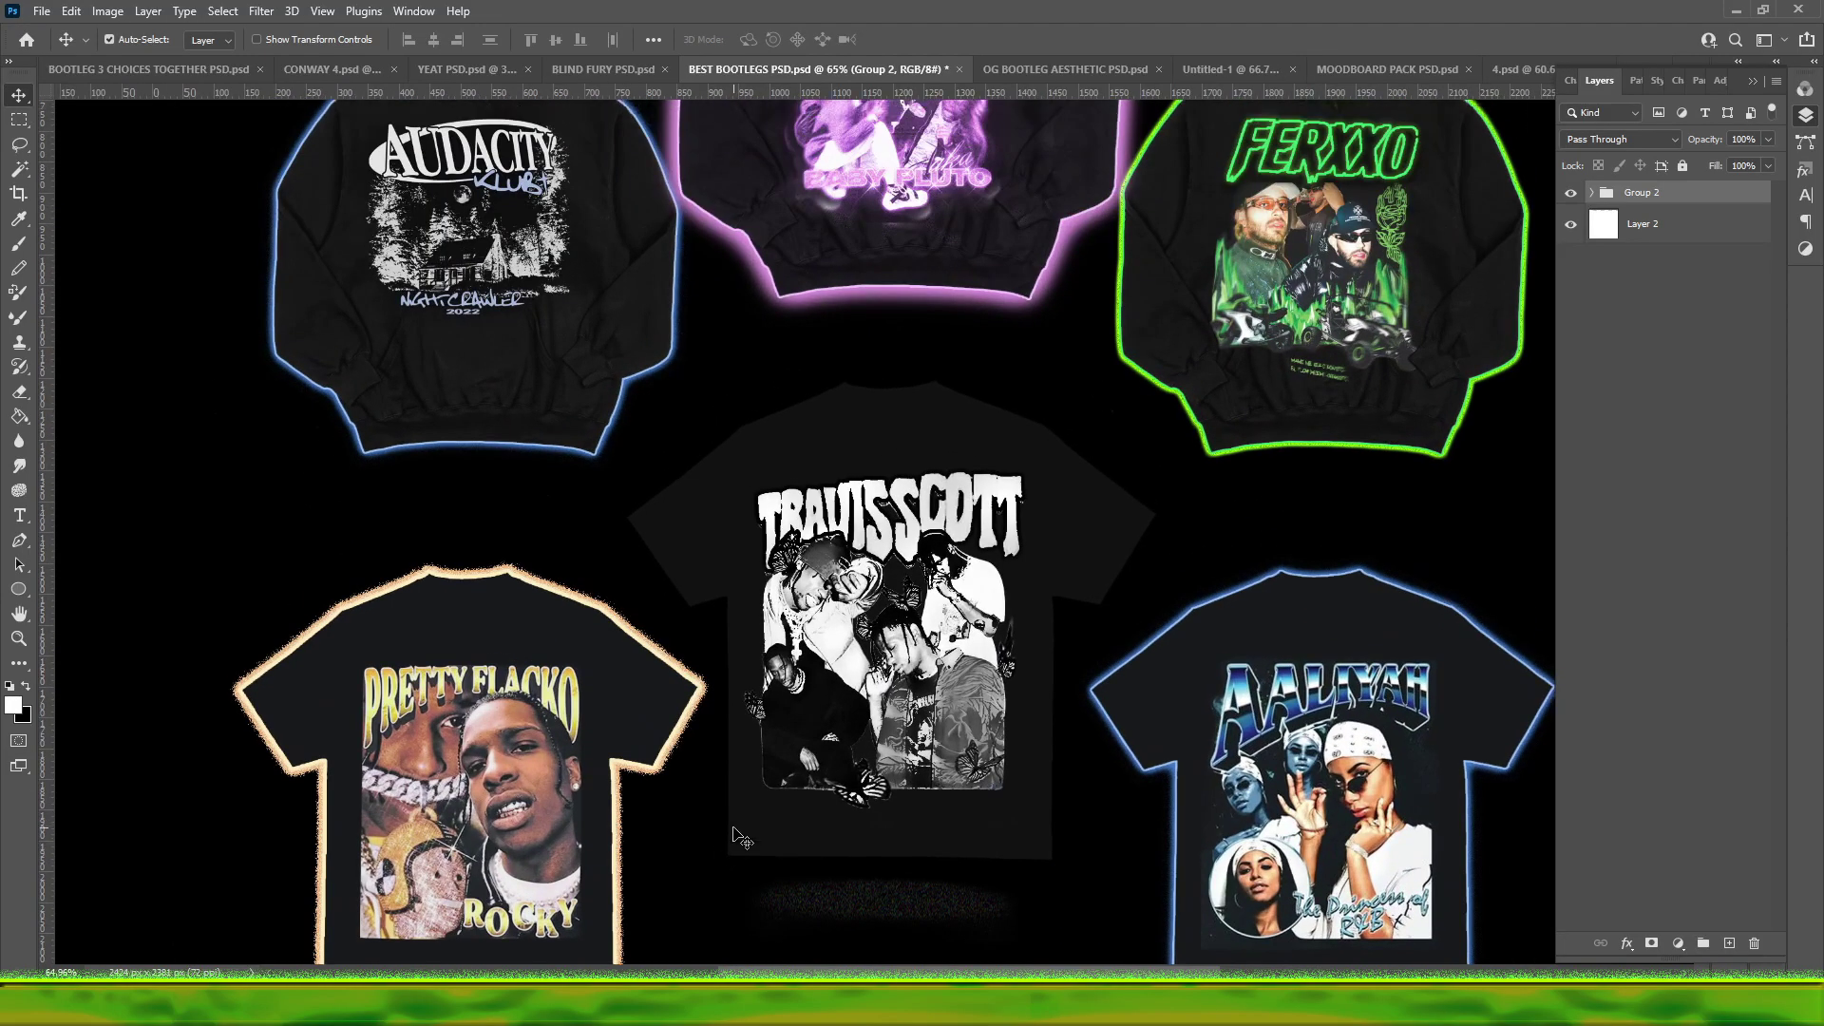
scroll(731, 836, up, 3)
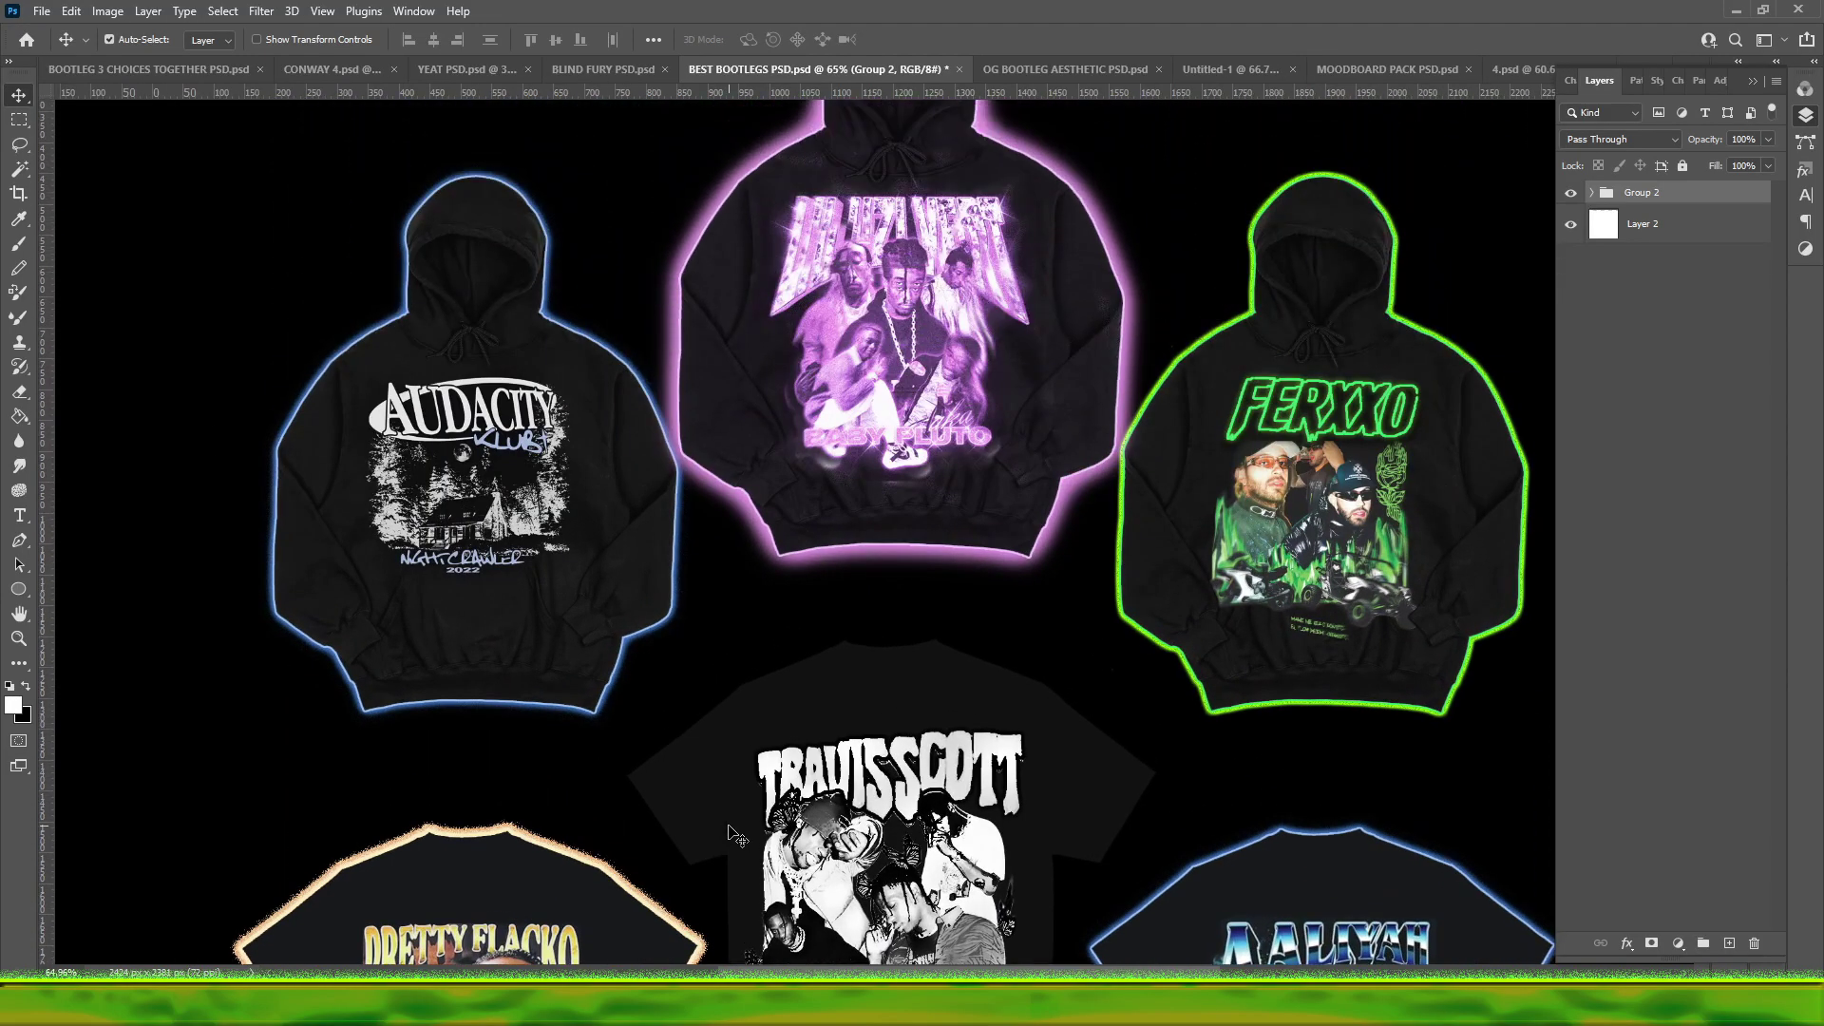
scroll(904, 936, right, 5)
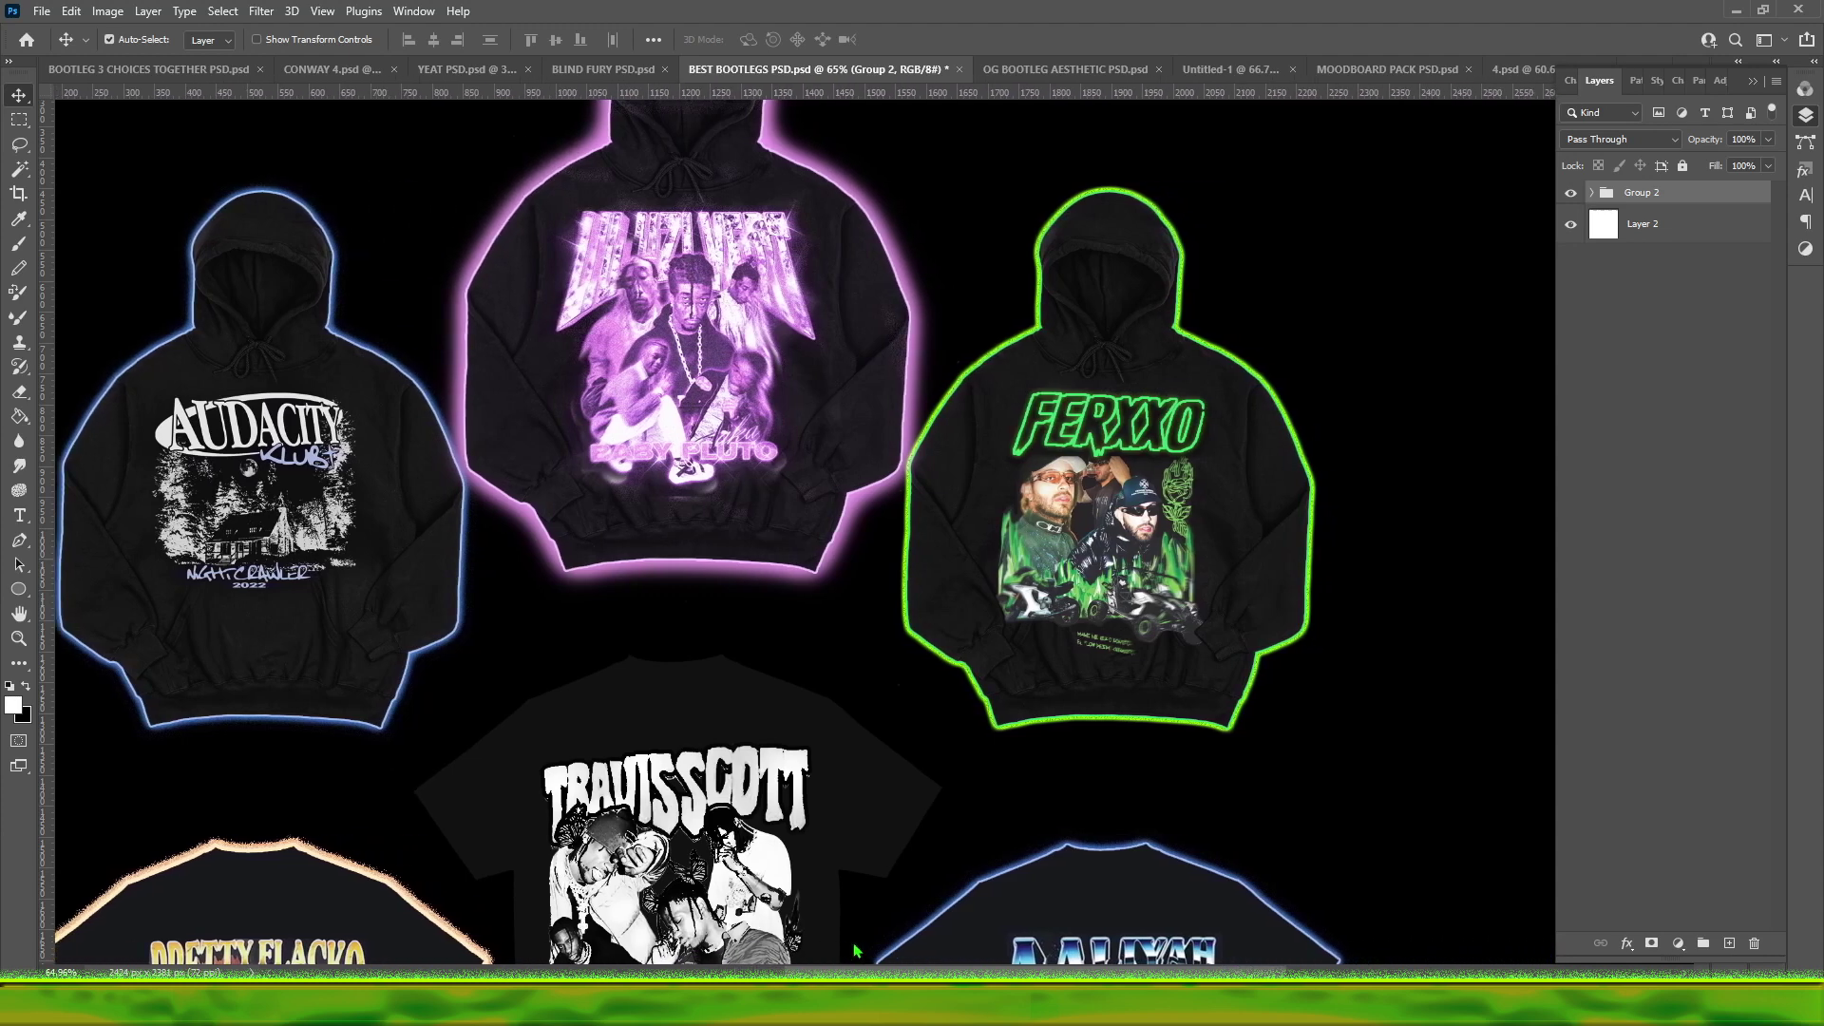
scroll(1214, 773, down, 2)
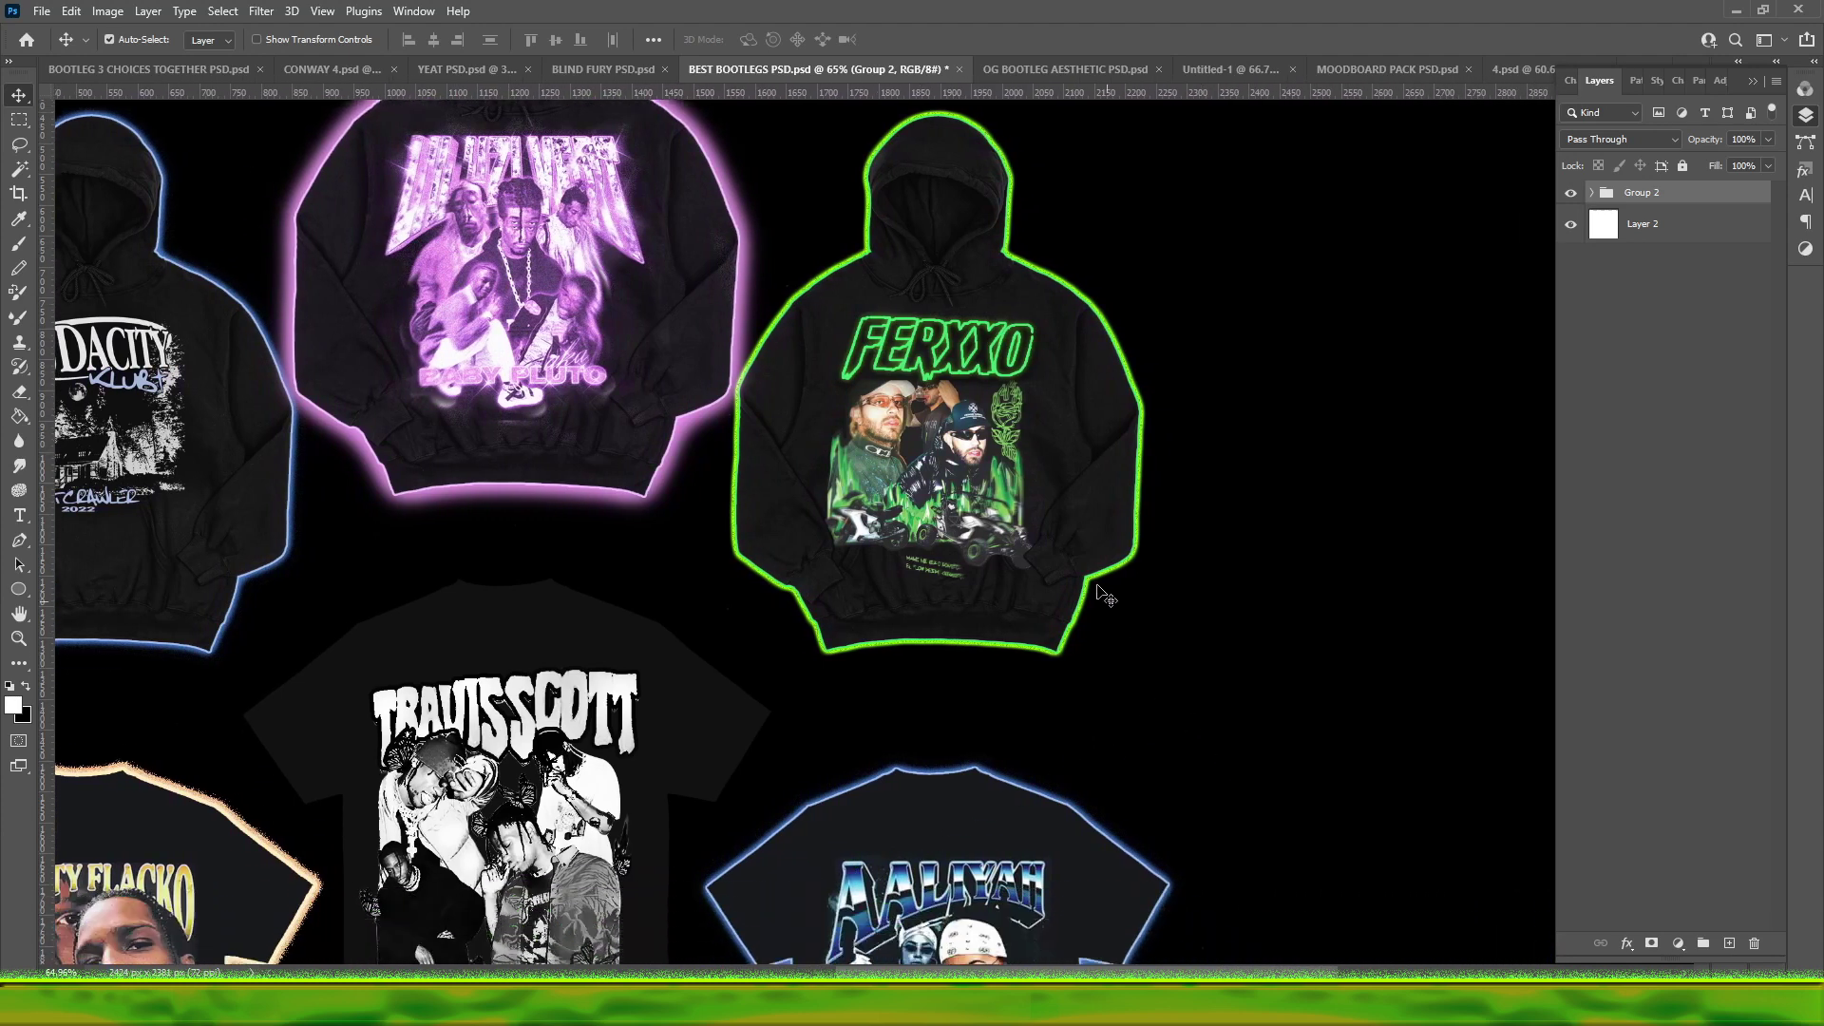
click(1010, 373)
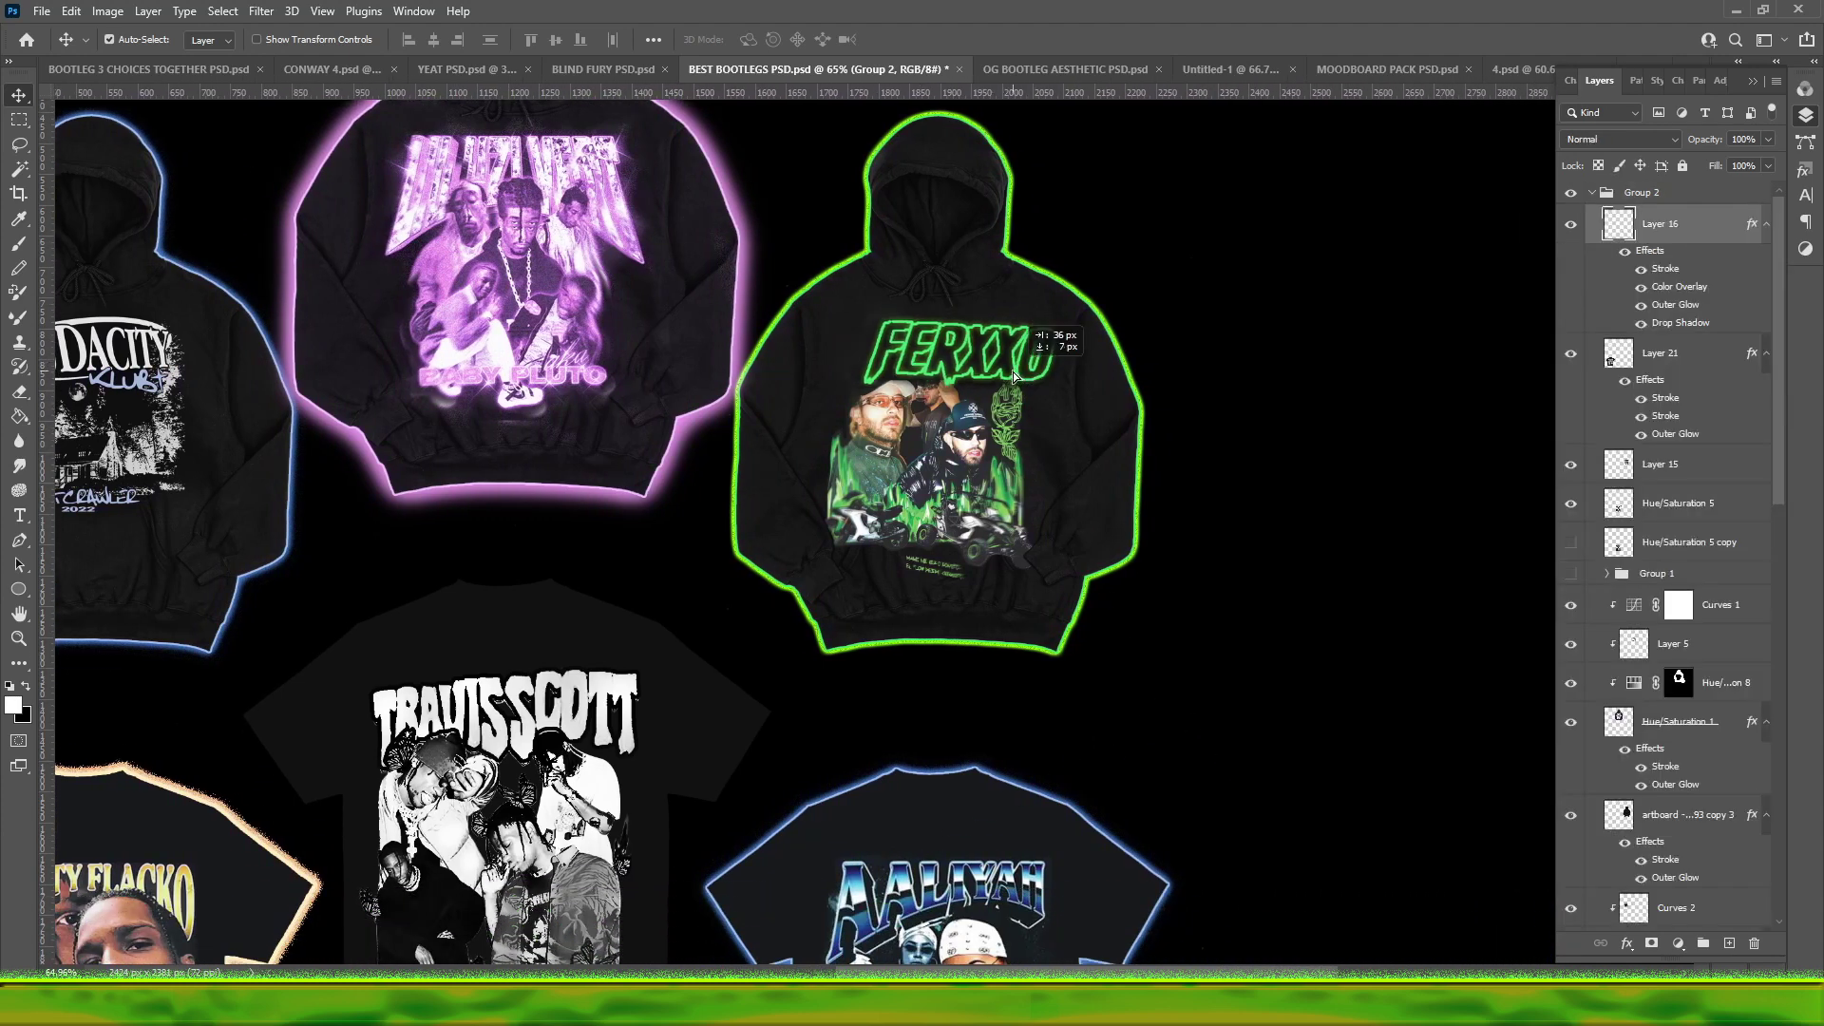
- Move to the OG BOOTLEG AESTHETIC document and shift the BIG poster slightly down
scroll(1102, 646, down, 1)
scroll(1105, 646, down, 3)
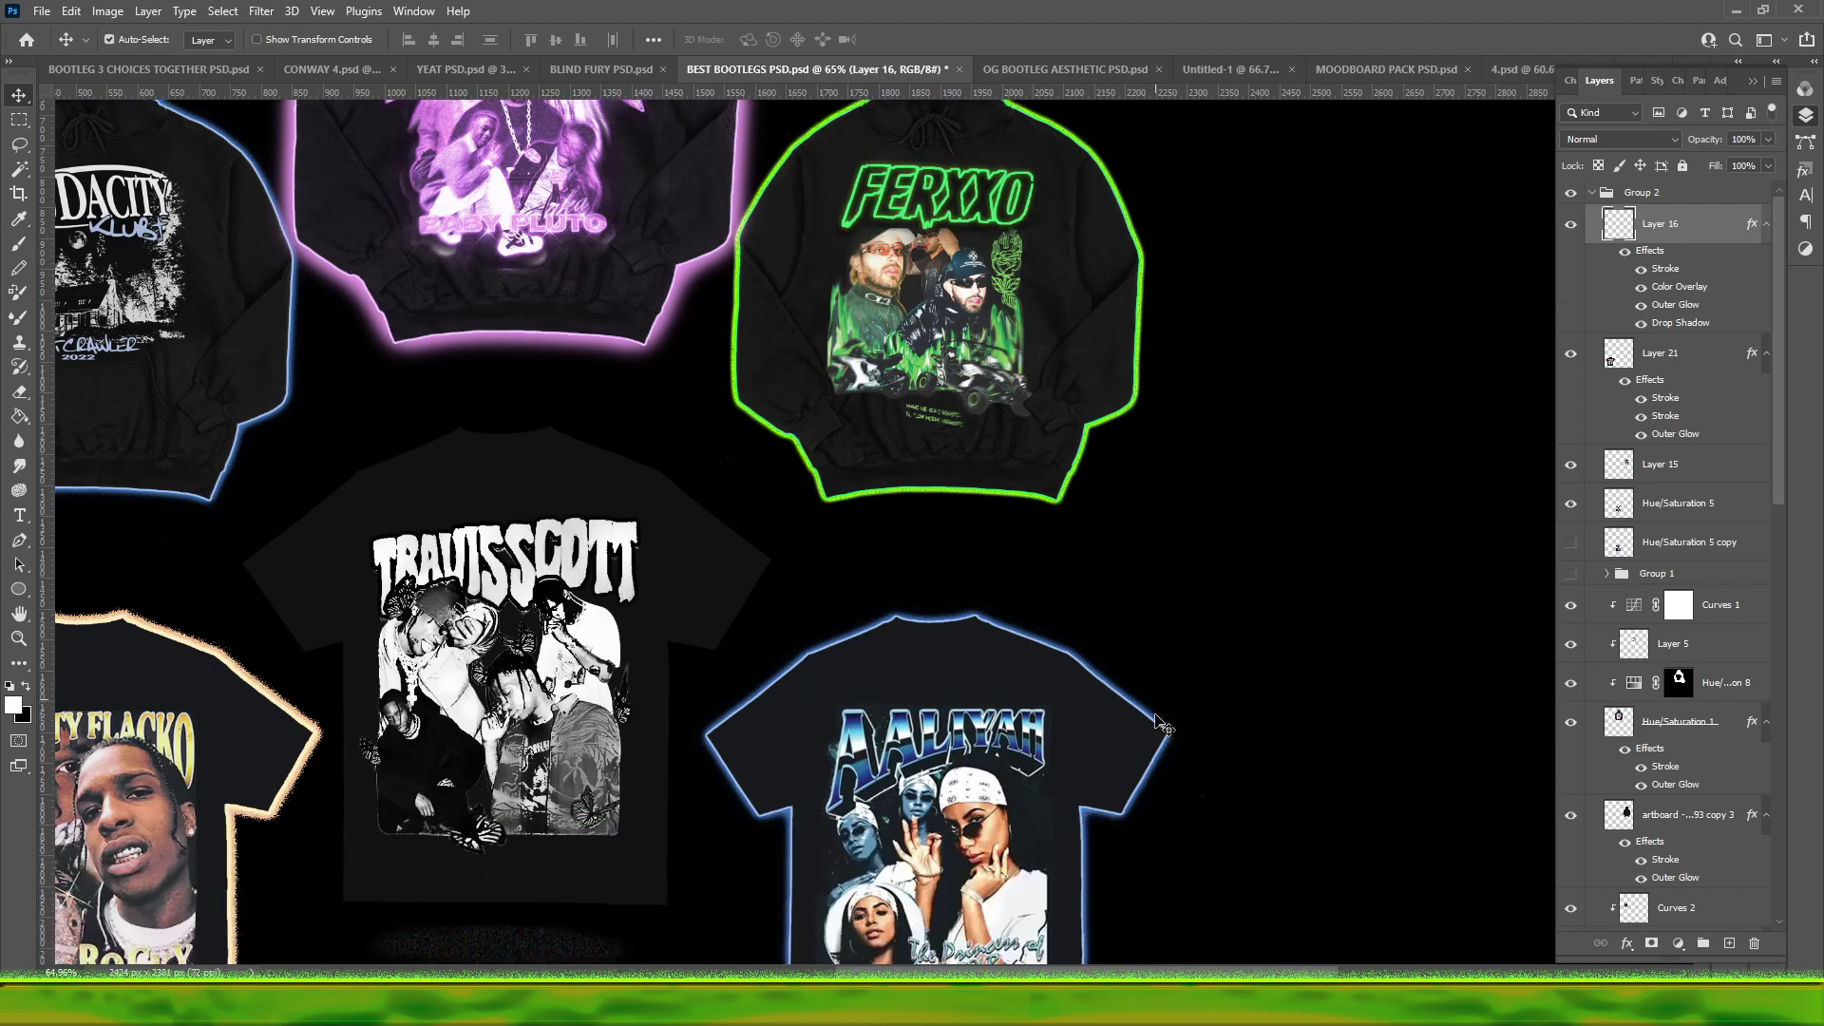
scroll(1173, 754, down, 3)
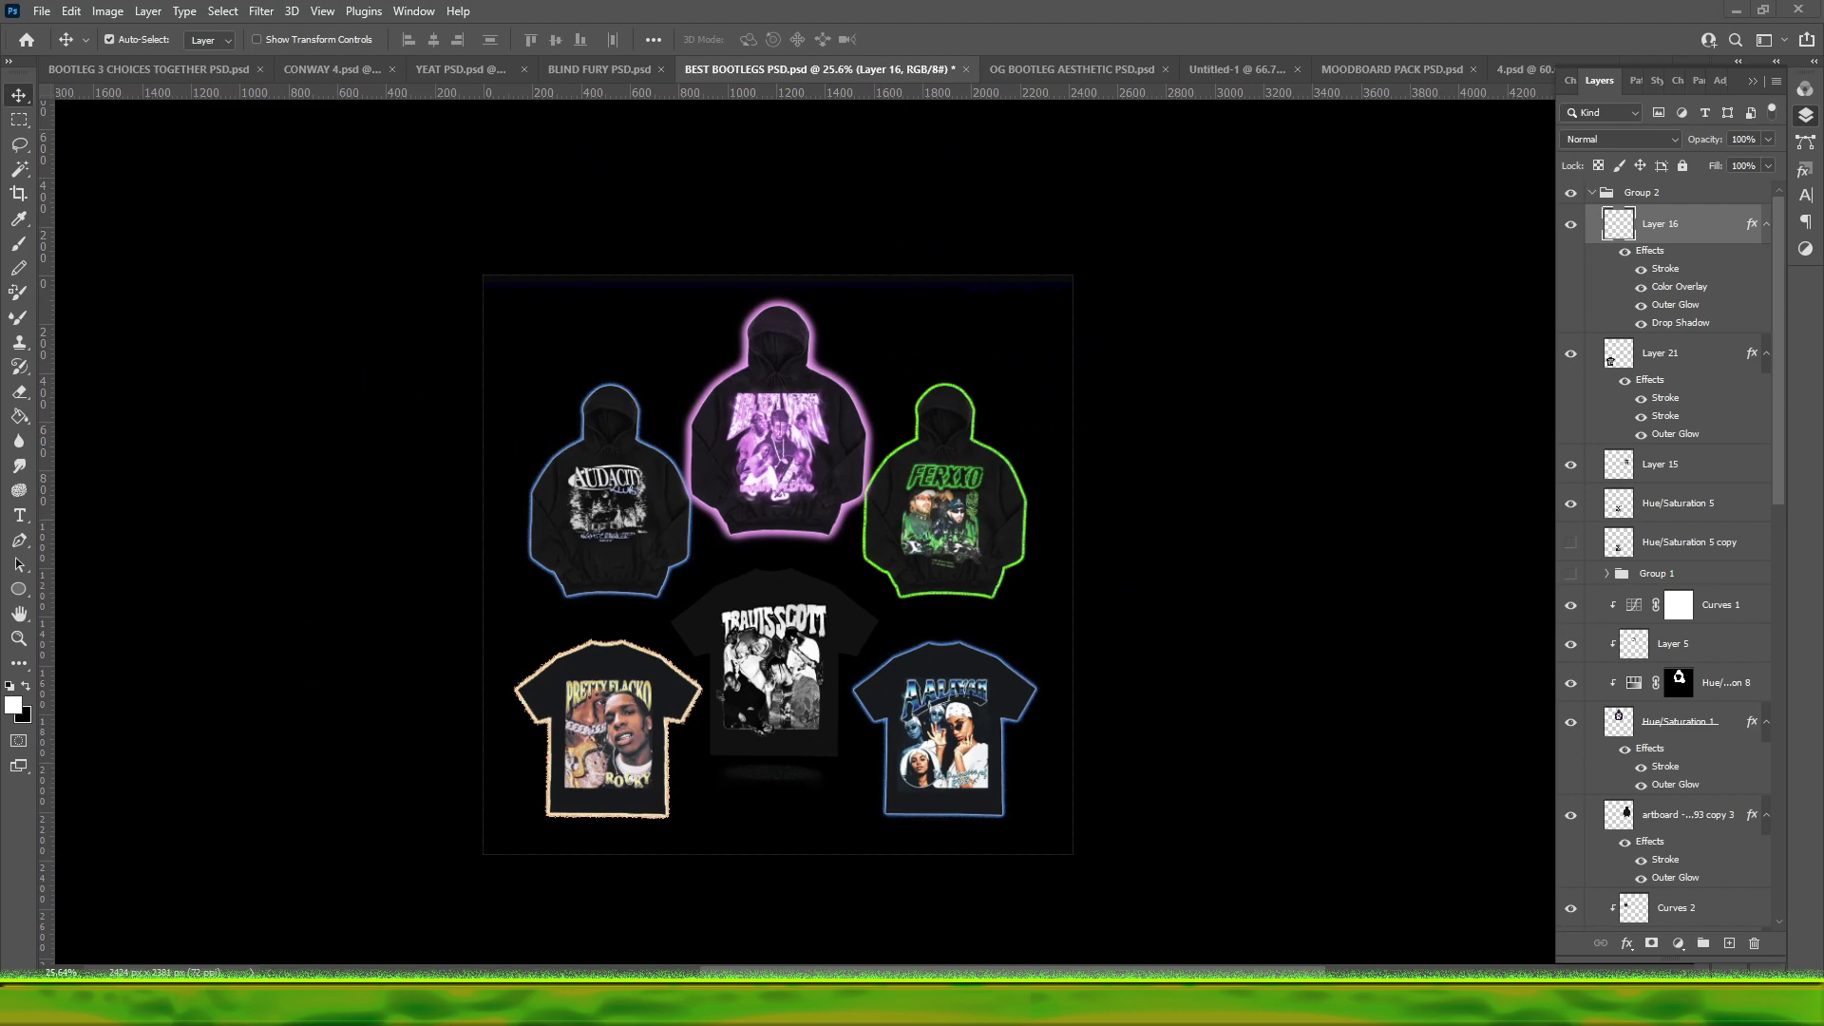
key(ctrl+Tab)
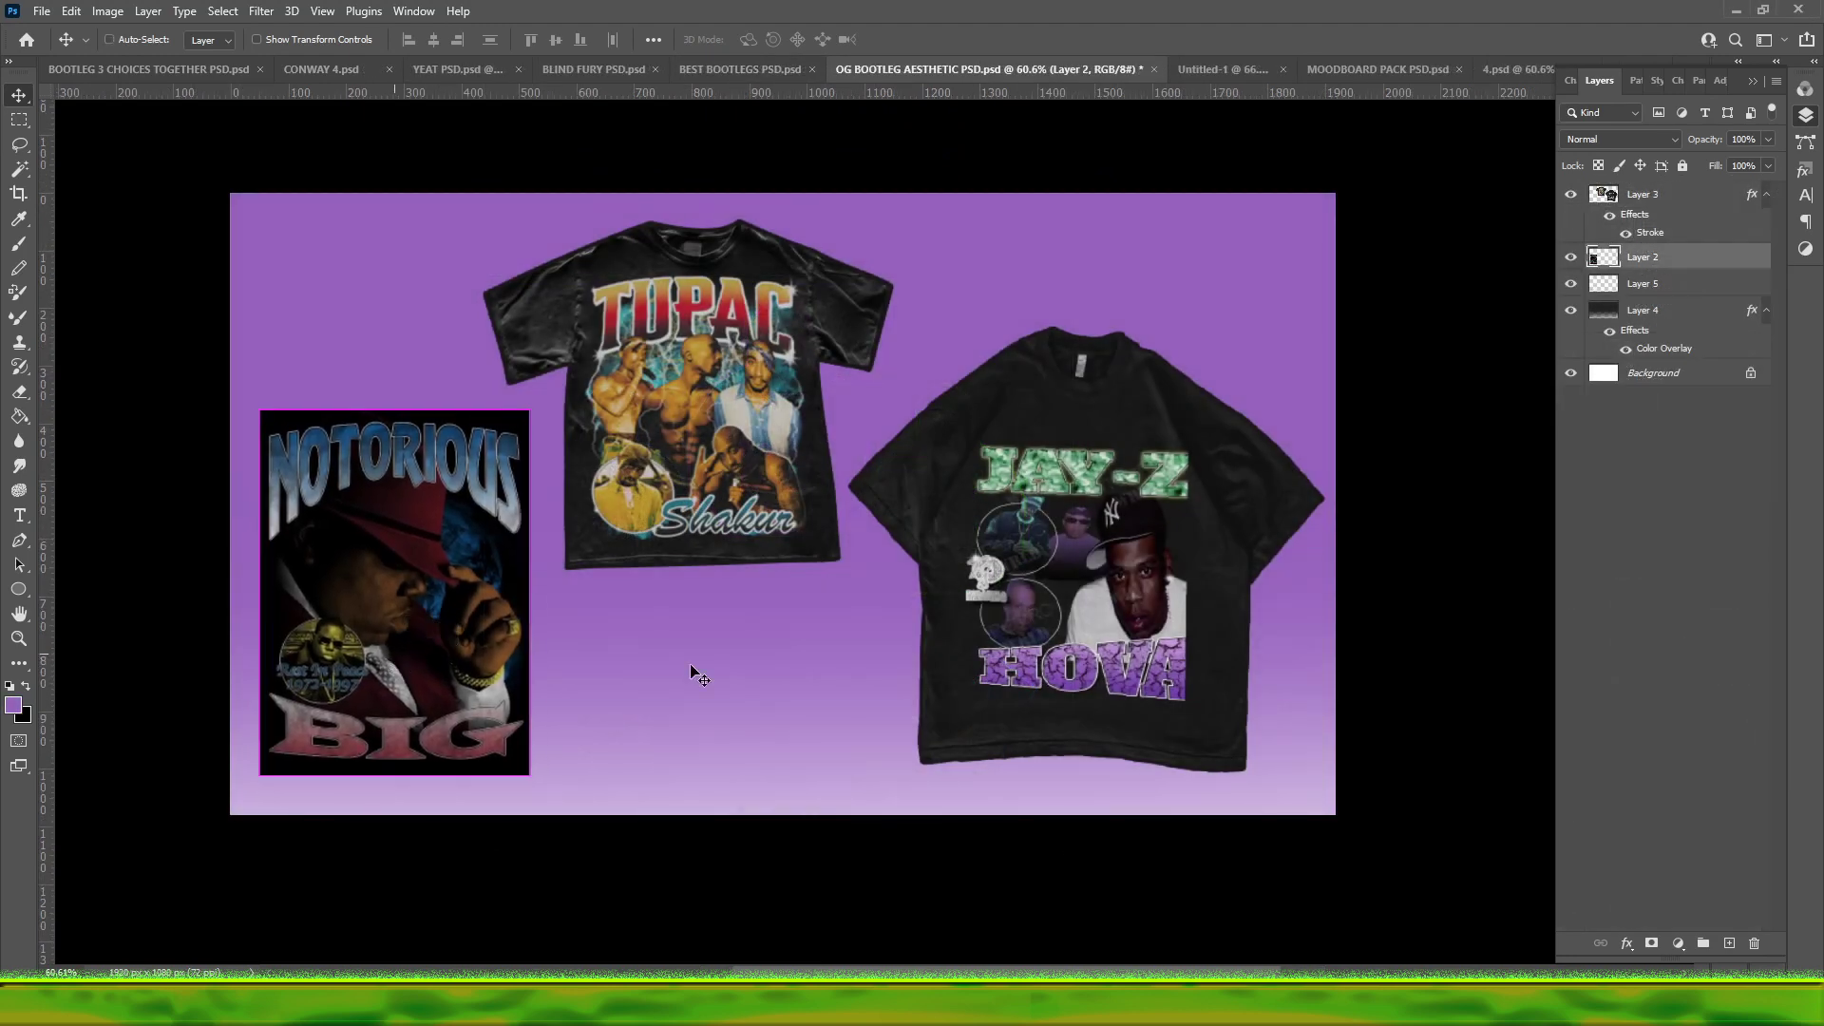
key(ctrl+z)
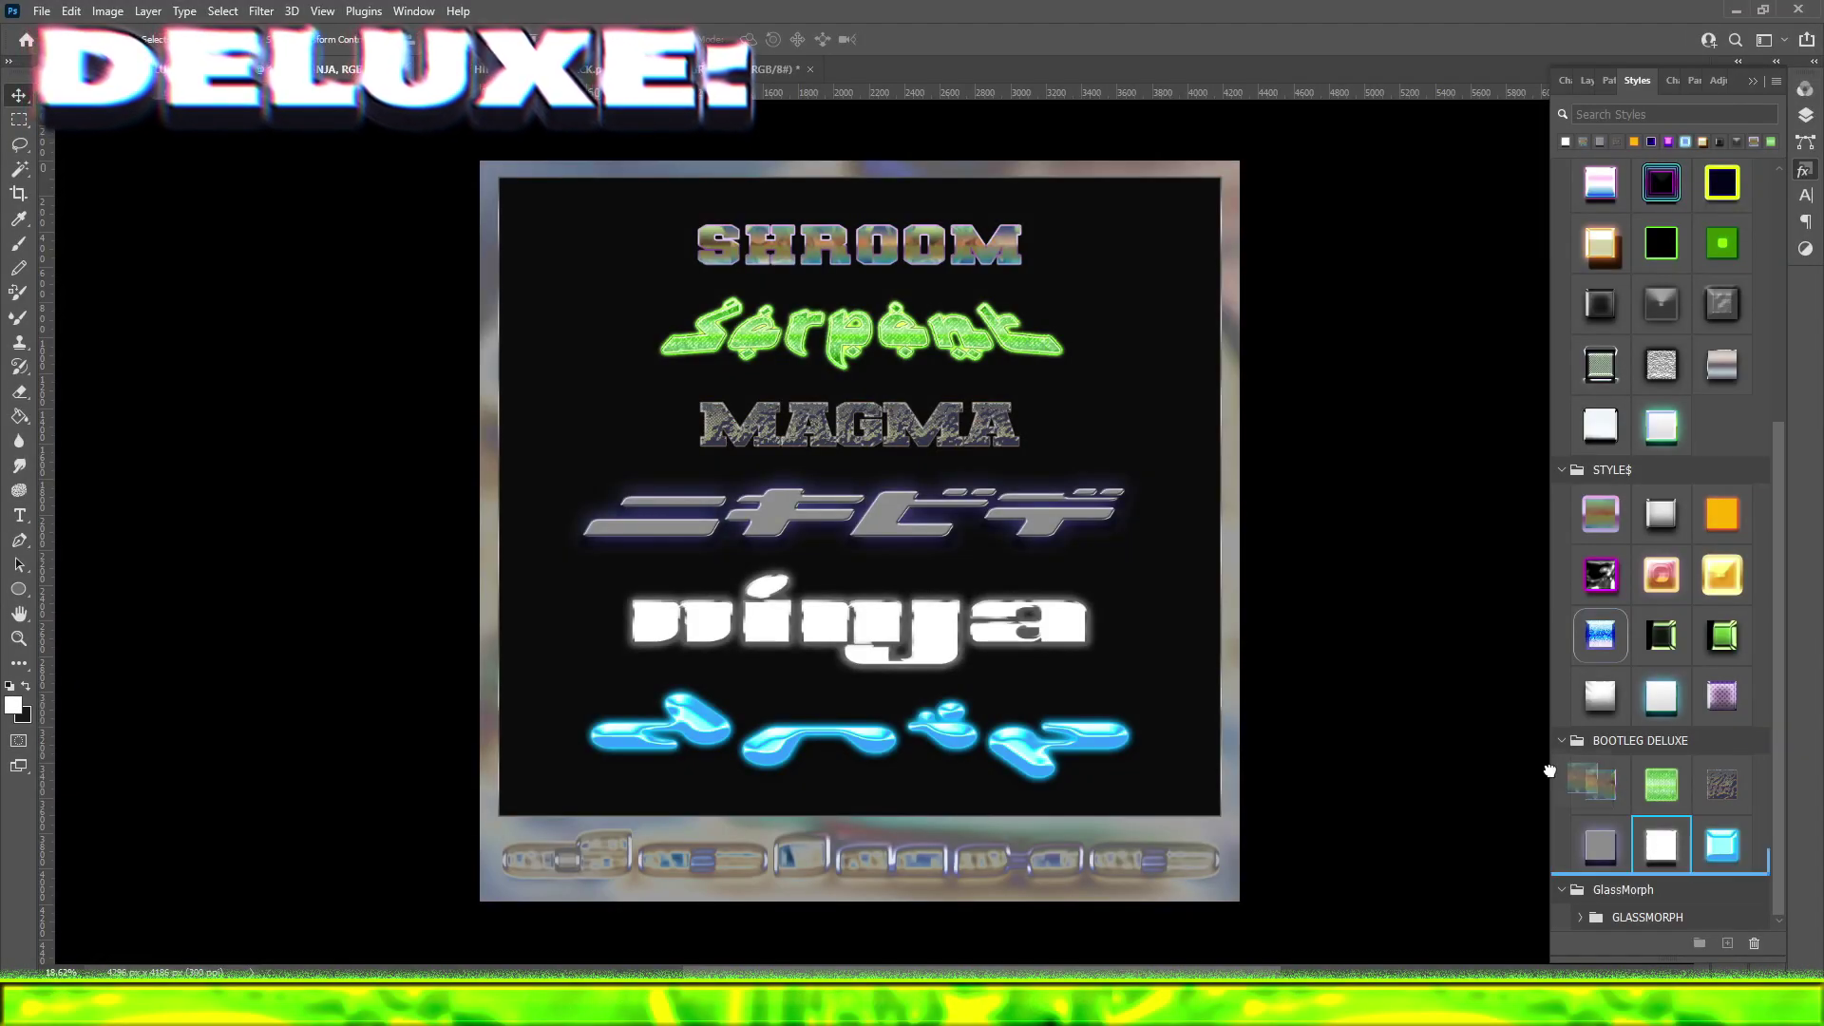
- Try a BOOTLEG DELUXE style on the ninja text, then apply the orange red-glow STYLE$ tile
click(1600, 798)
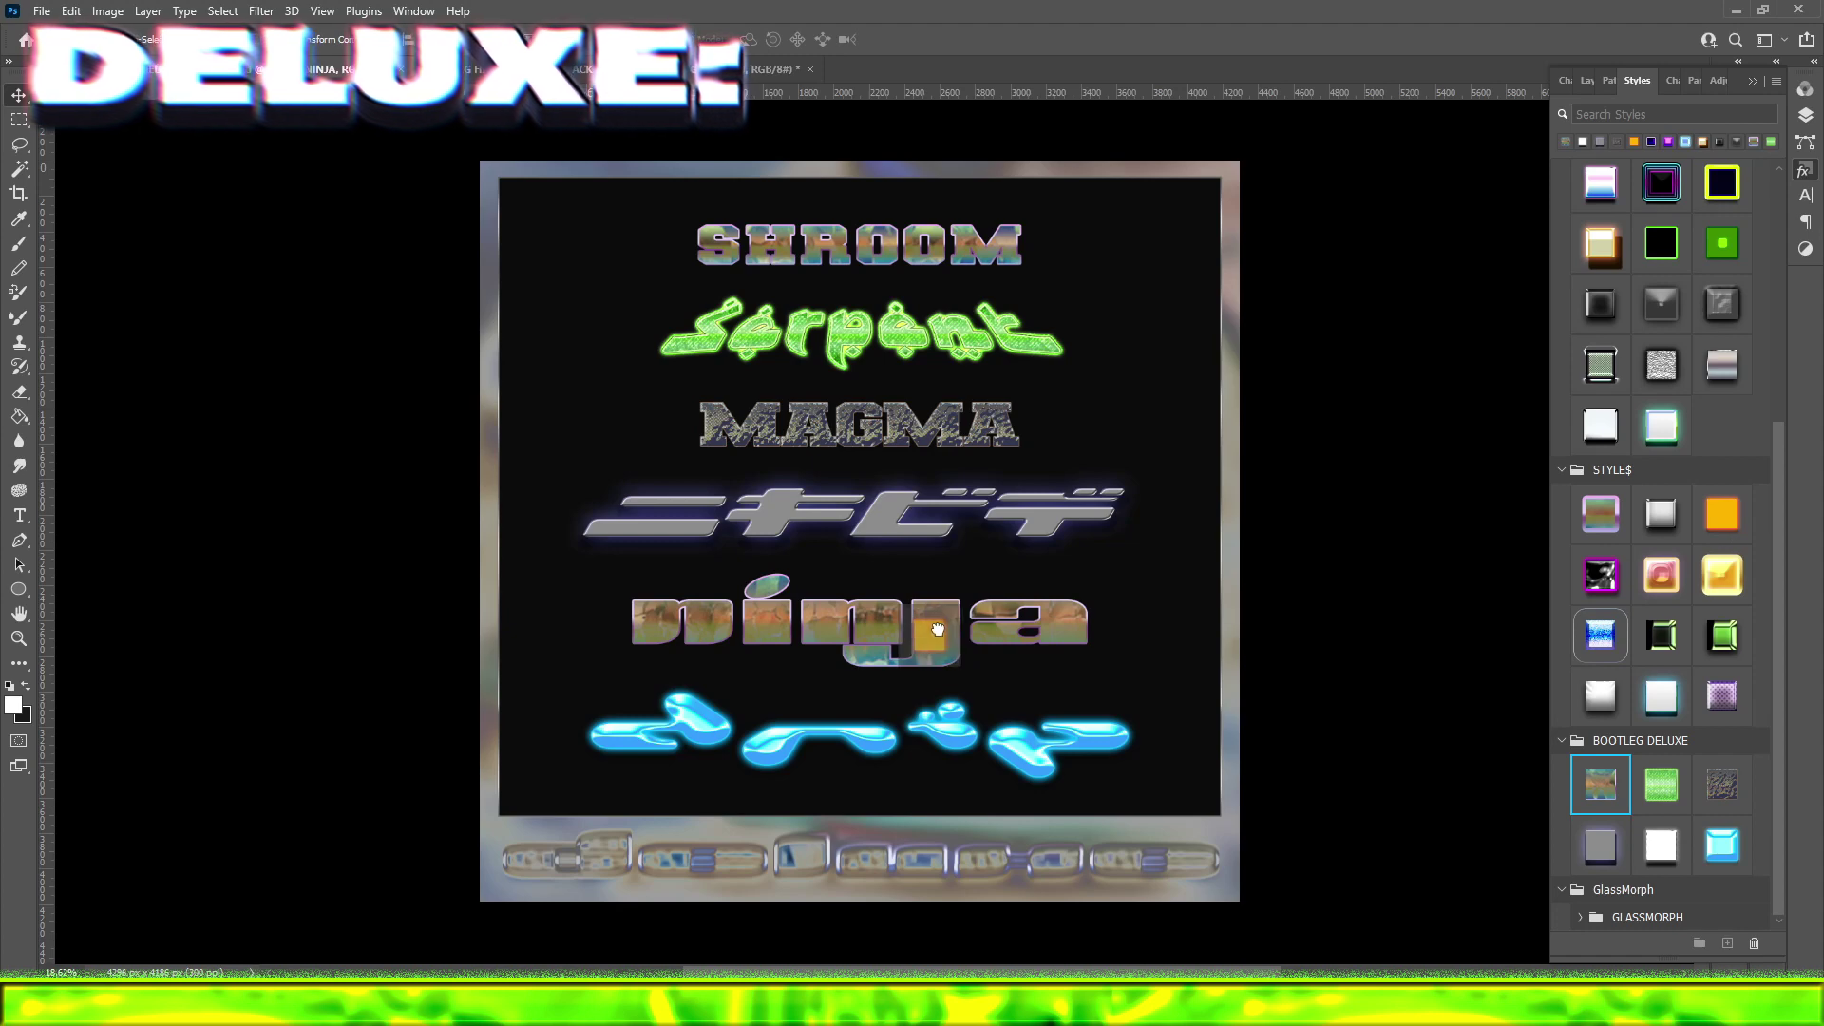
click(1721, 513)
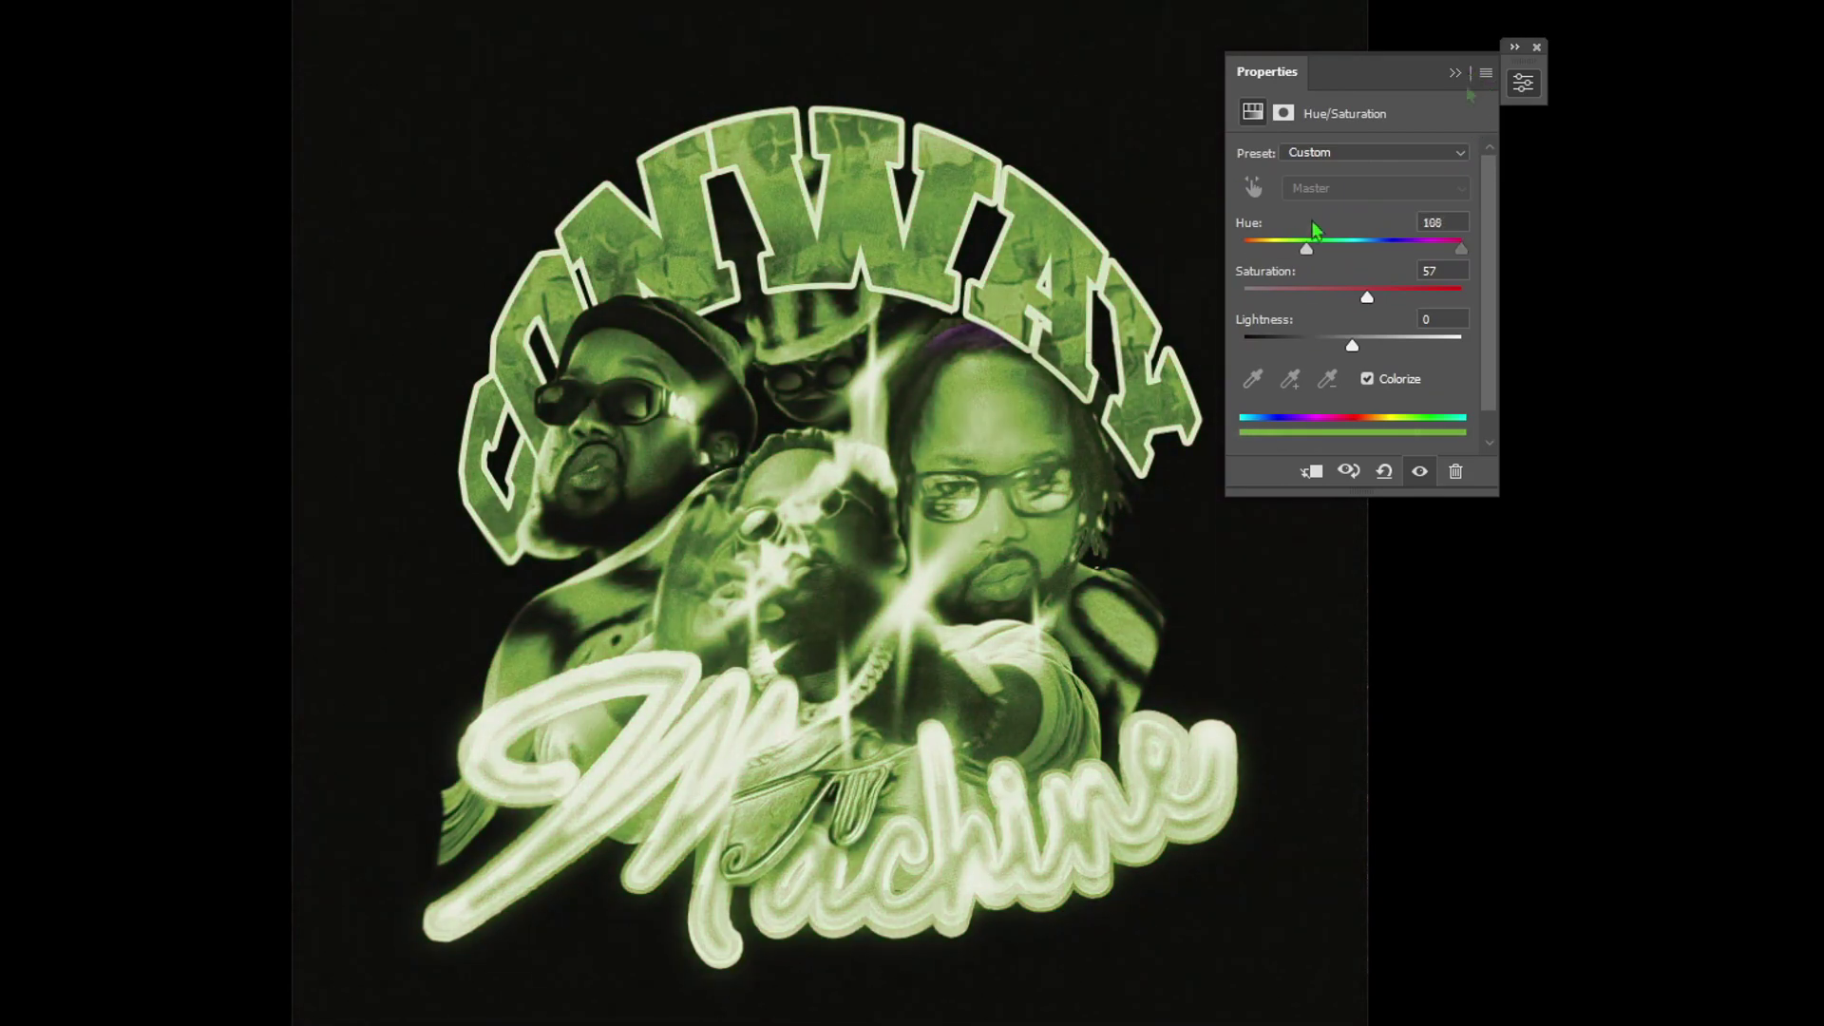
- Drag the Colorize Hue slider to retint the CONWAY Machine artwork, then scroll onward
drag(1474, 75, 1459, 185)
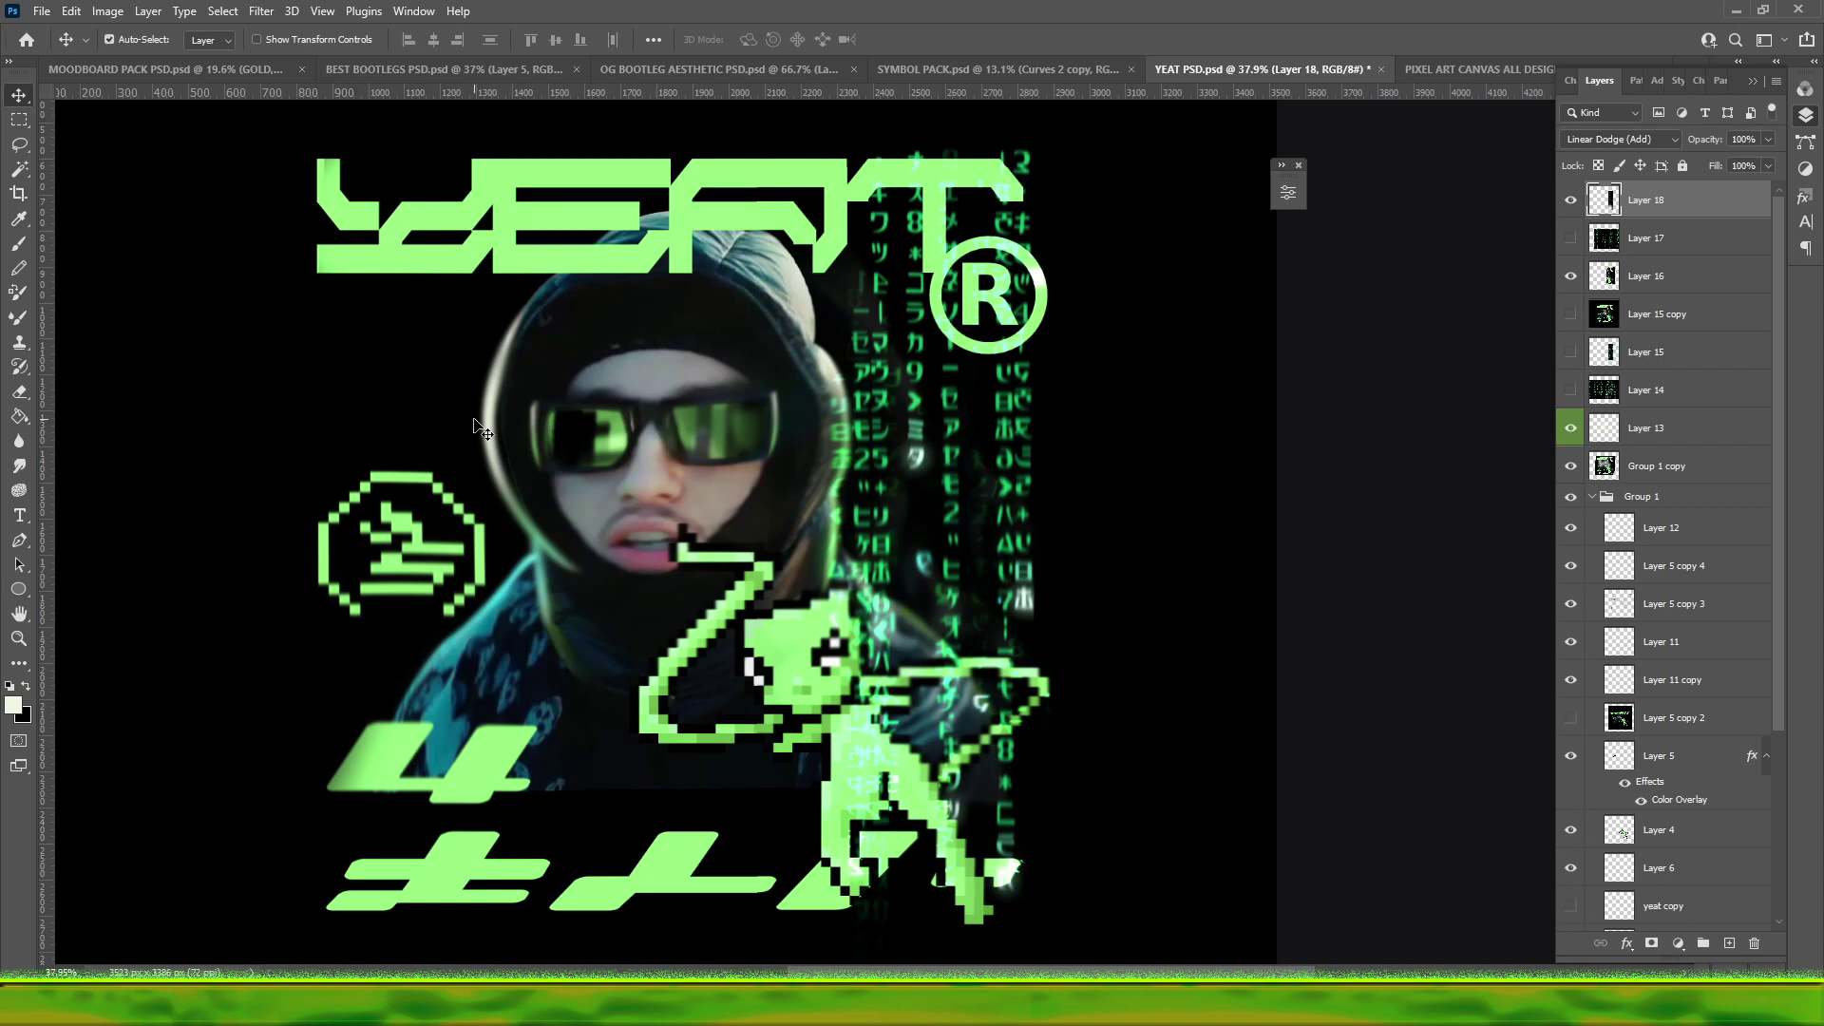
scroll(478, 428, down, 3)
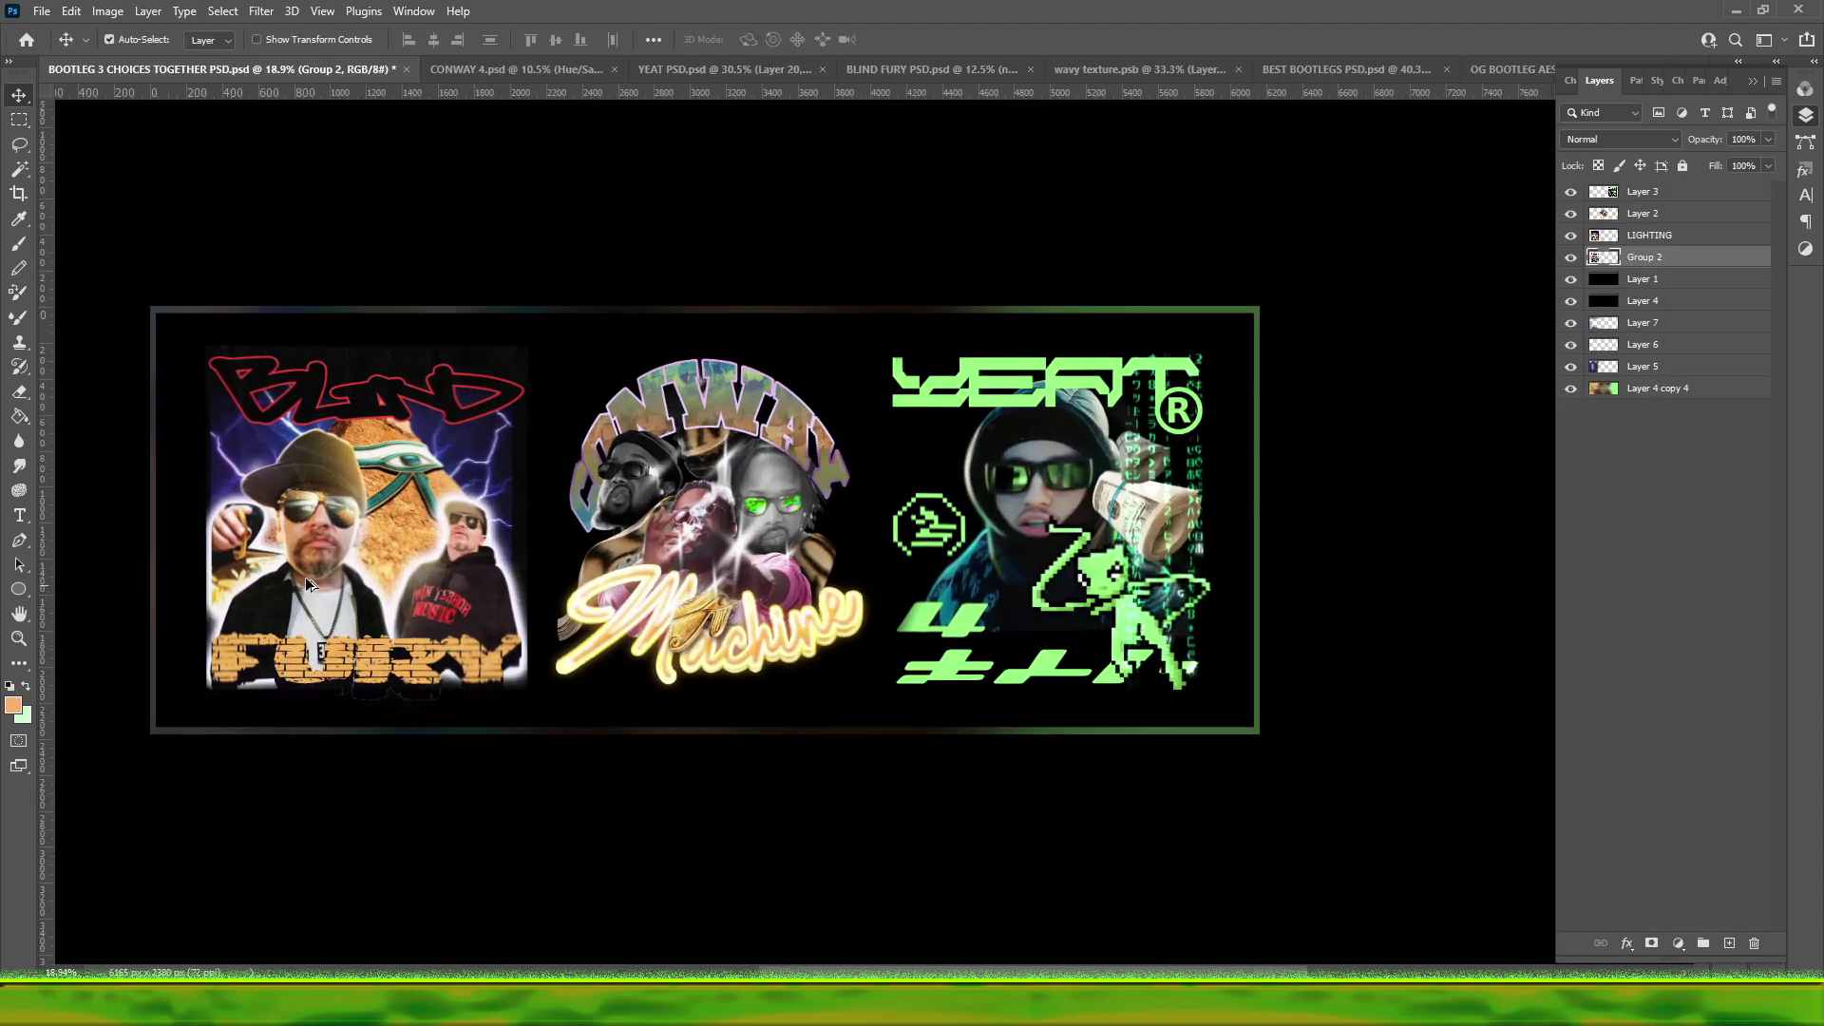
scroll(306, 583, up, 2)
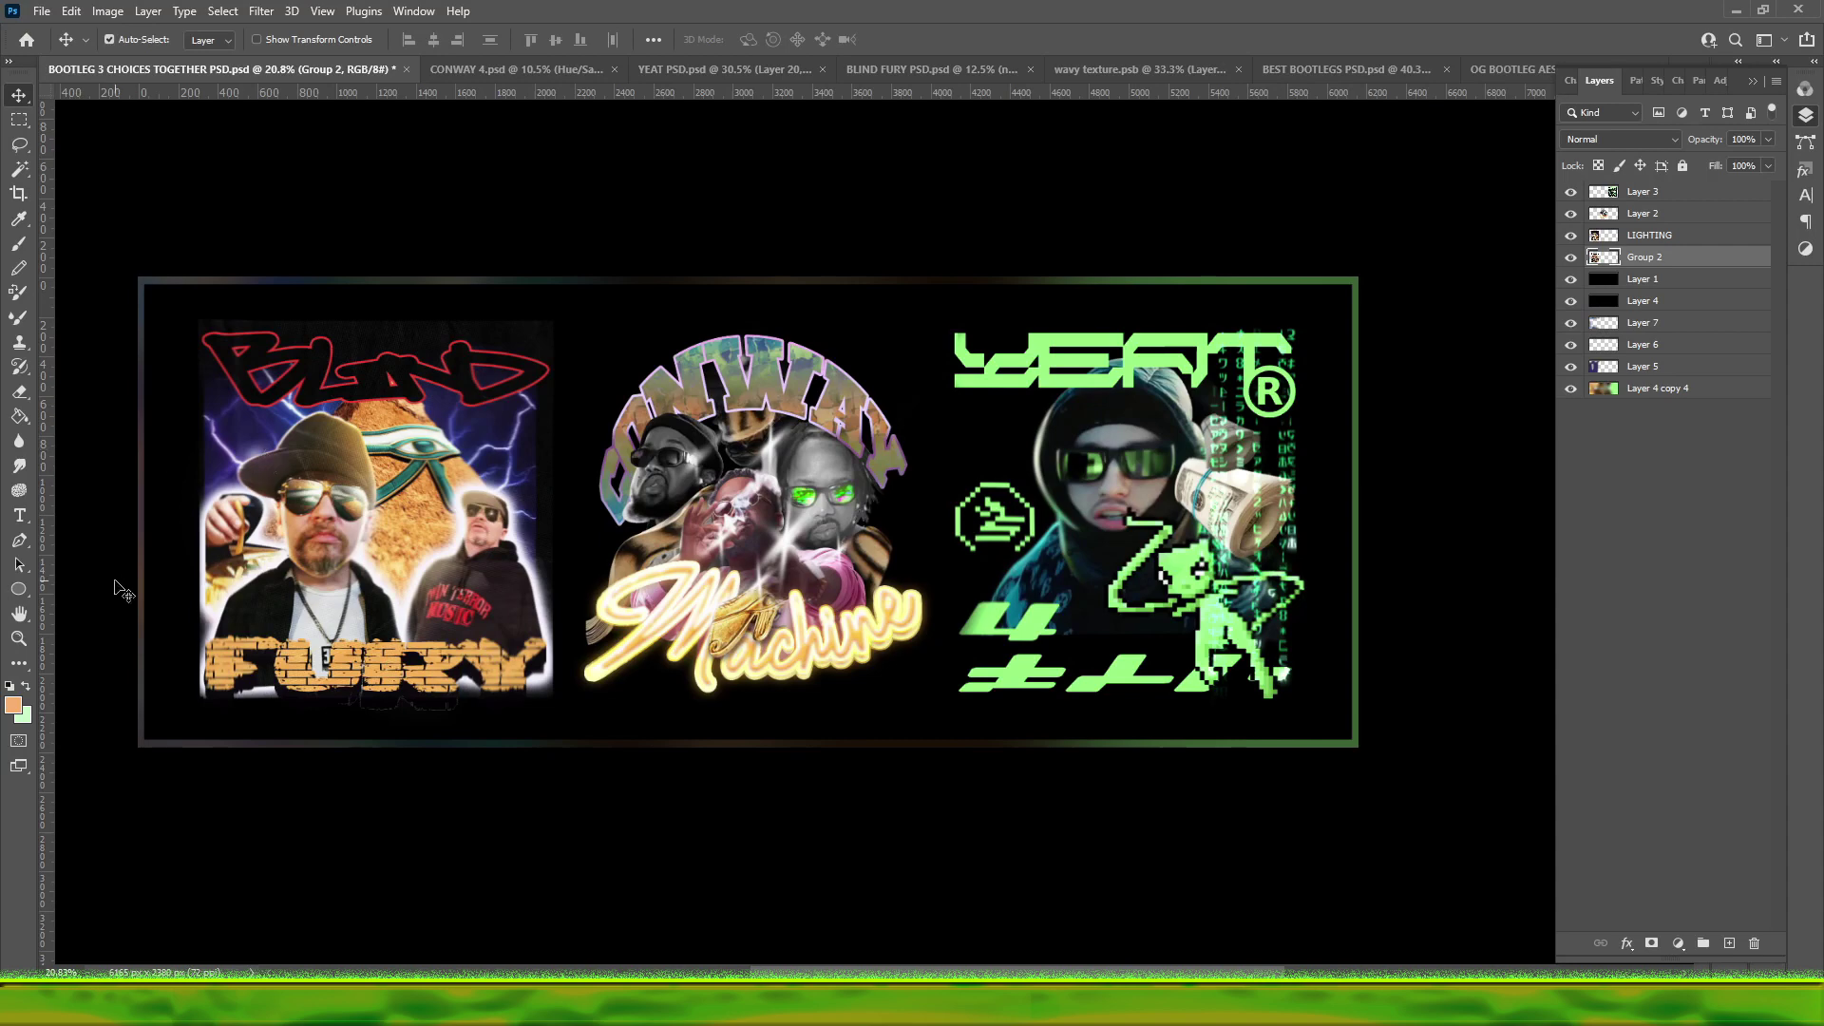
scroll(265, 570, down, 1)
scroll(295, 561, up, 2)
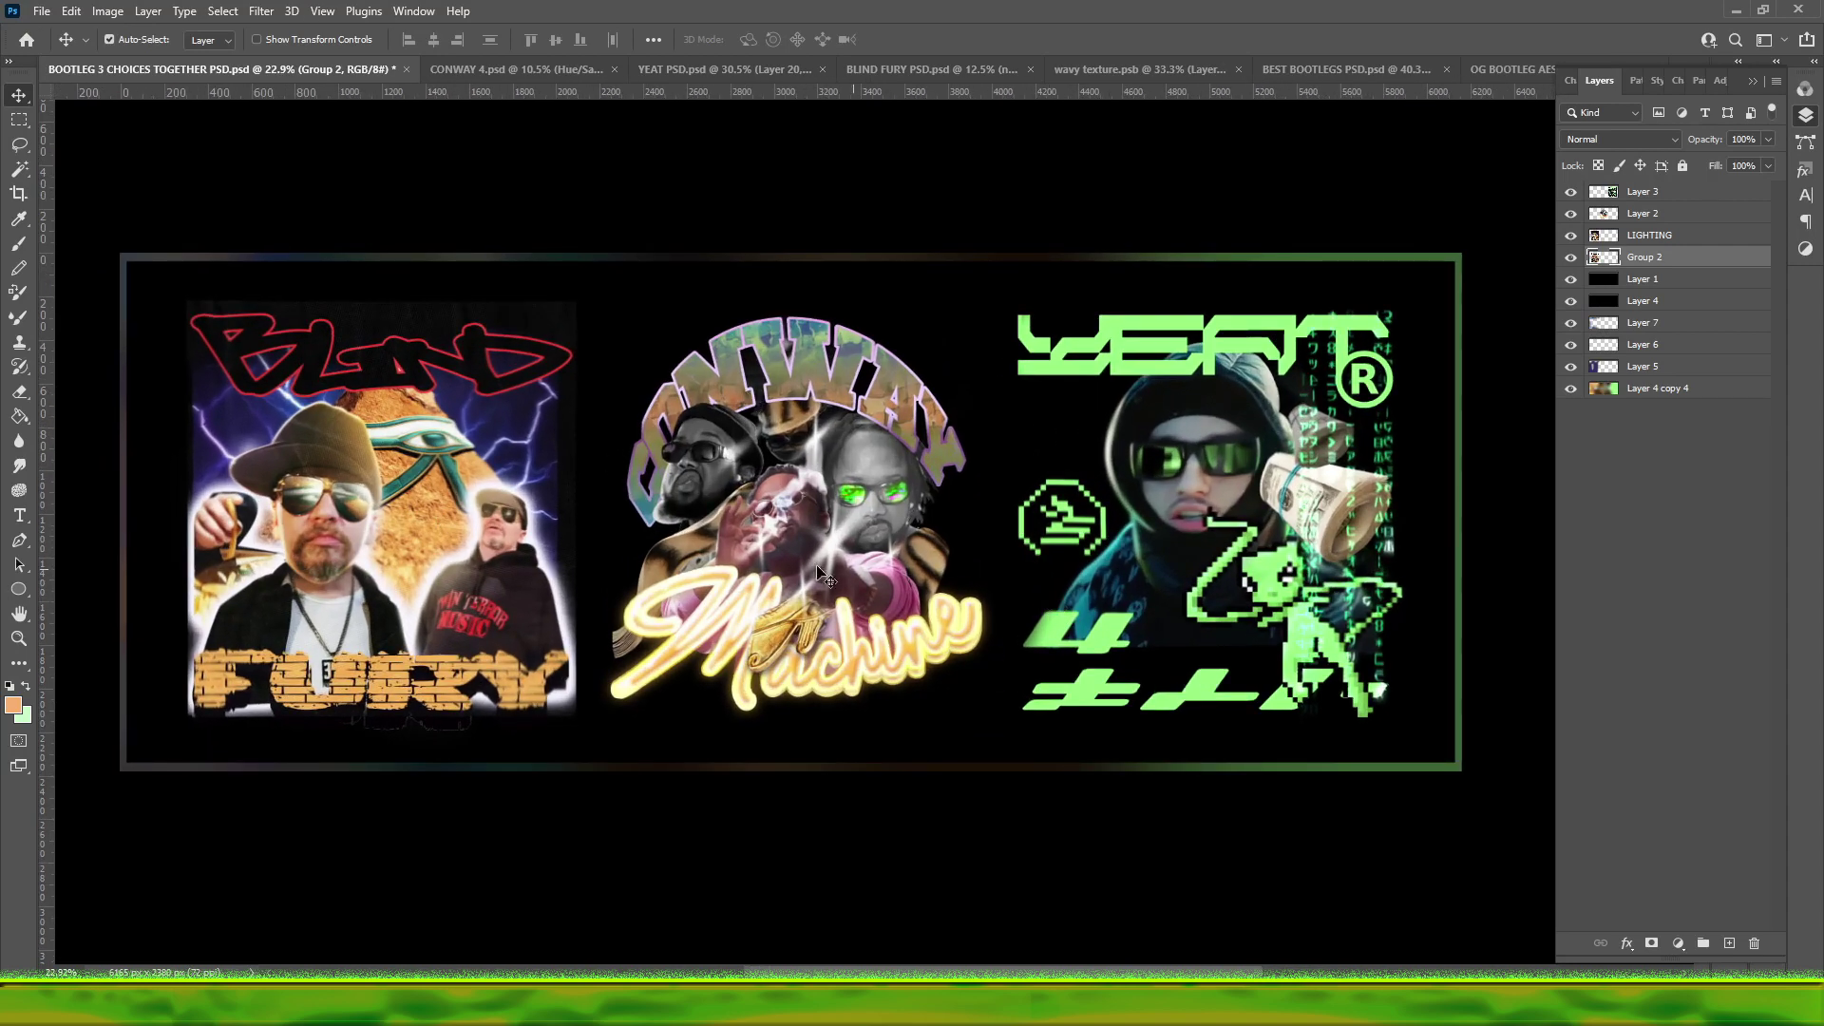
click(548, 527)
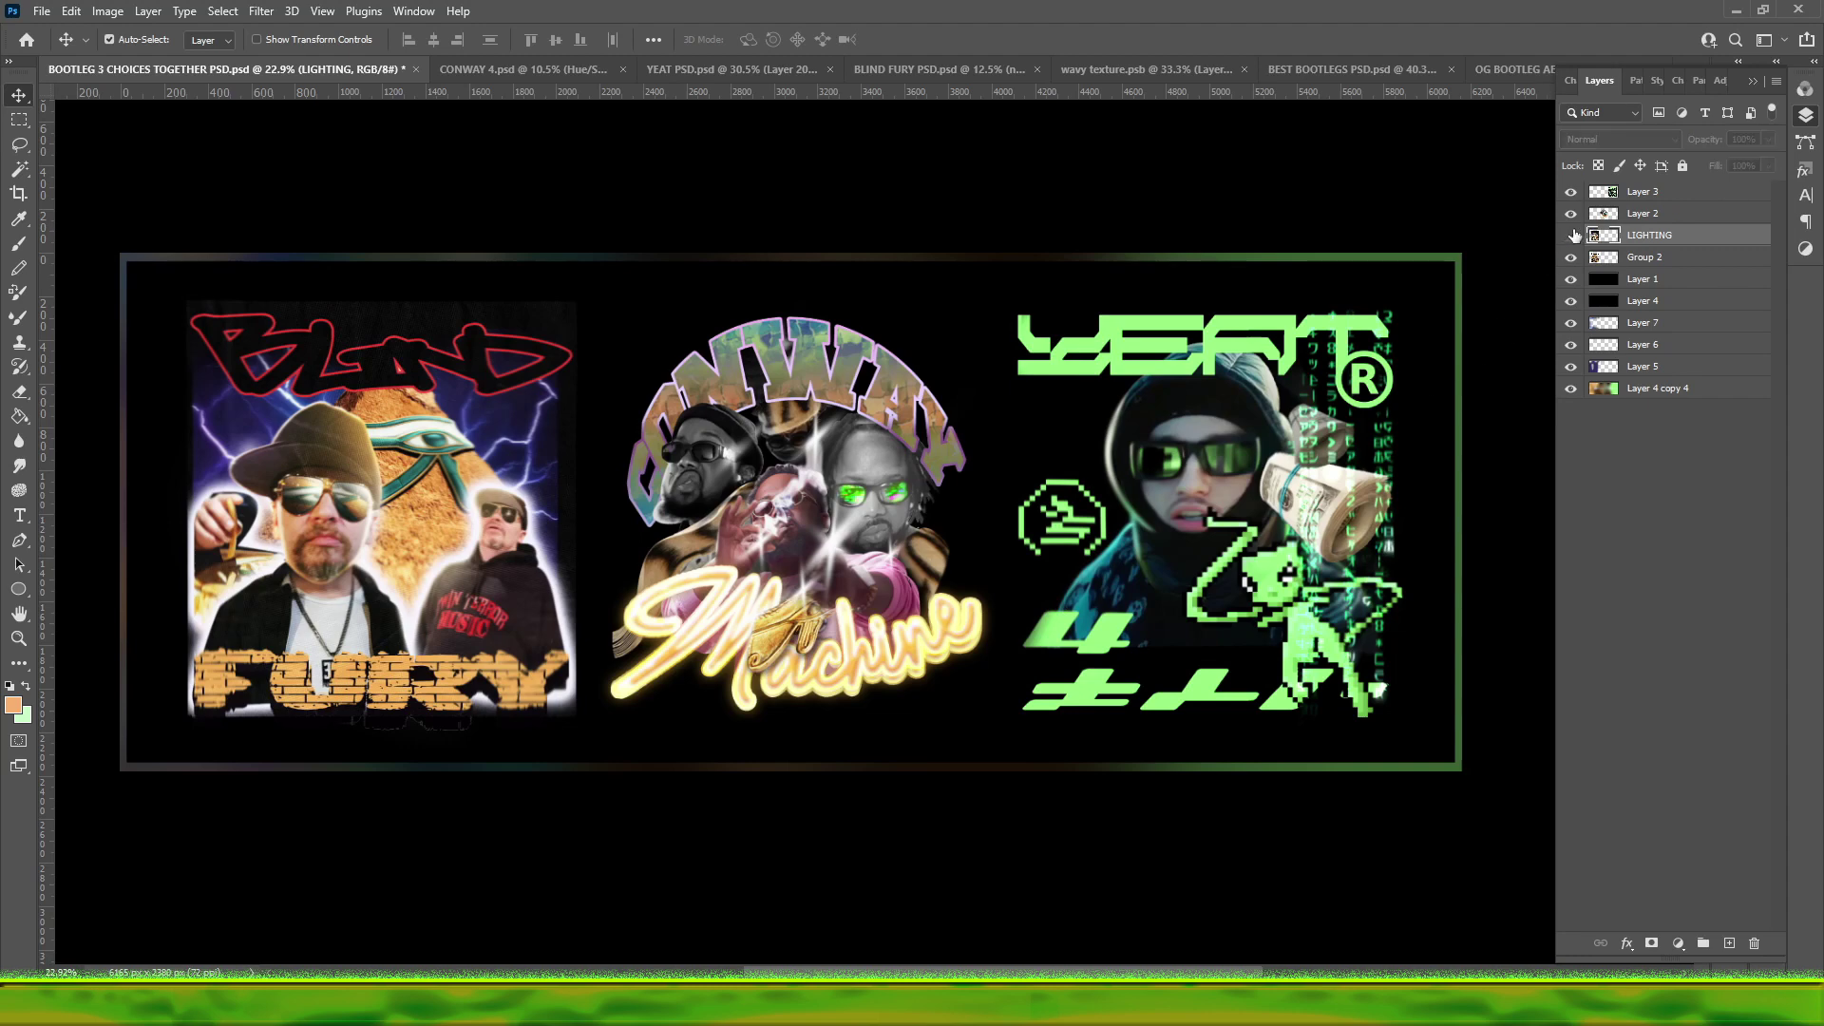
click(1572, 235)
click(1572, 235)
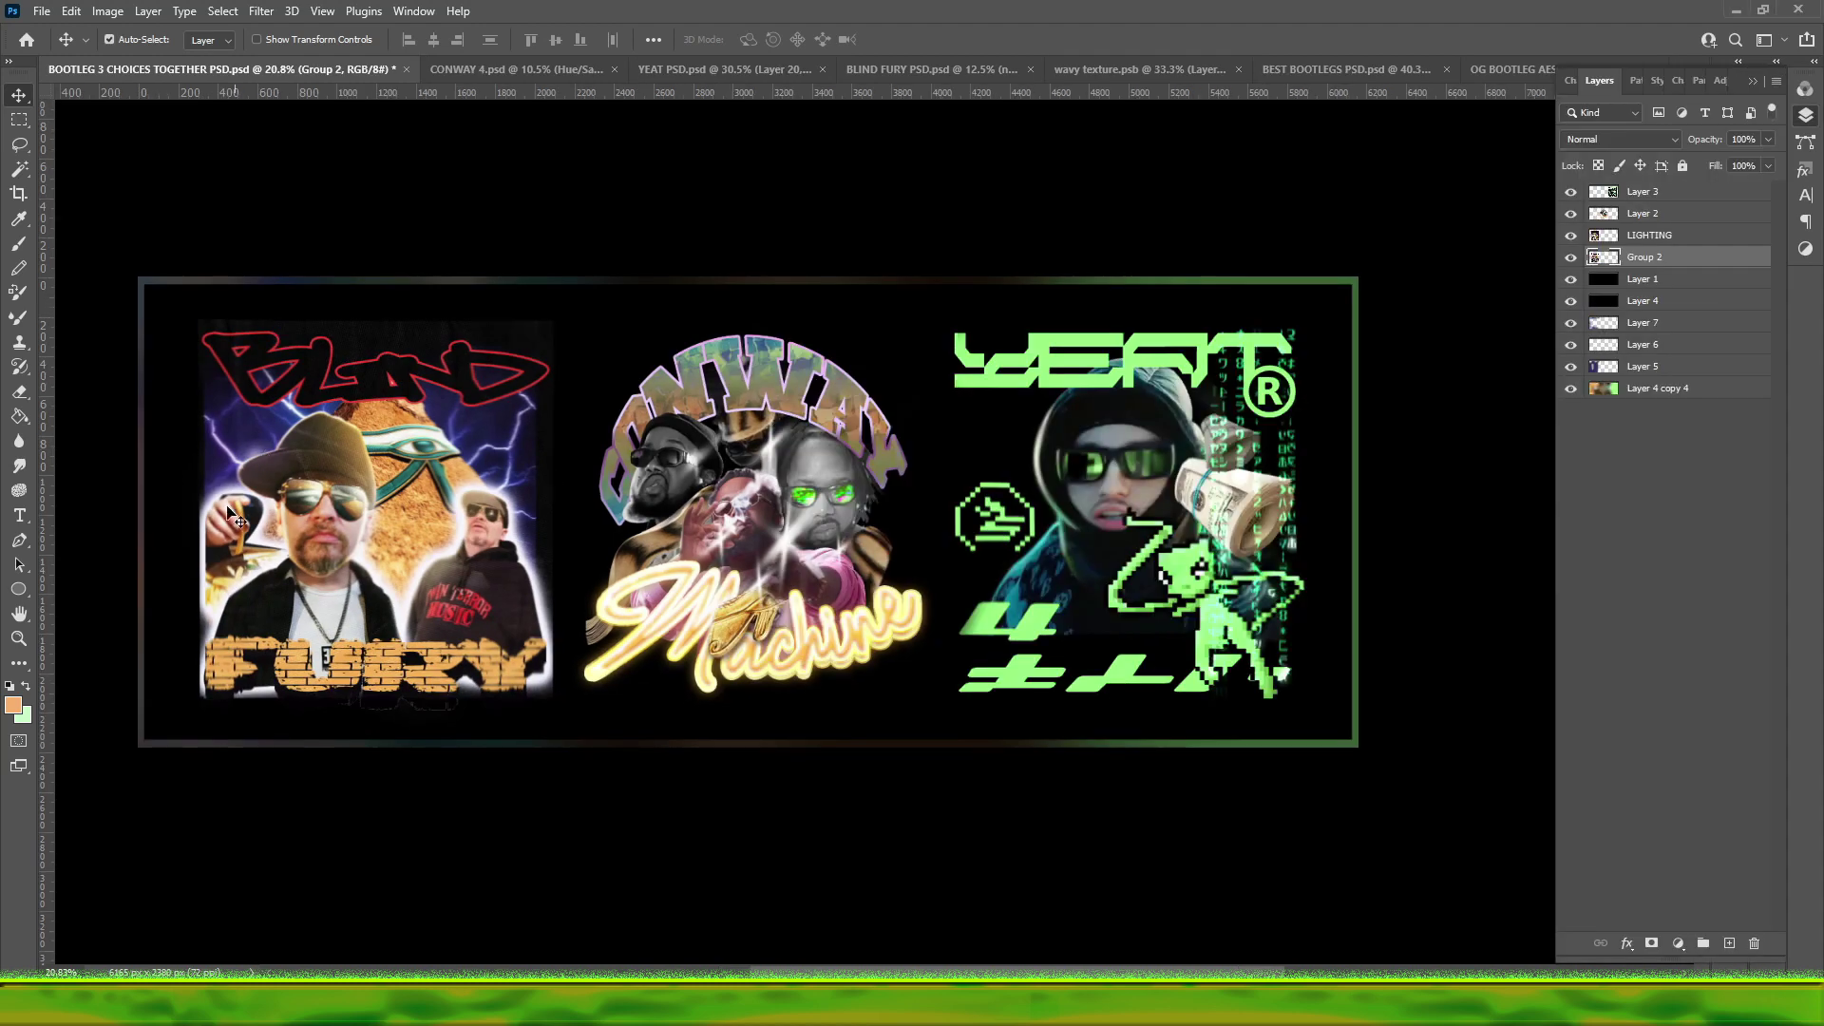
scroll(319, 514, up, 1)
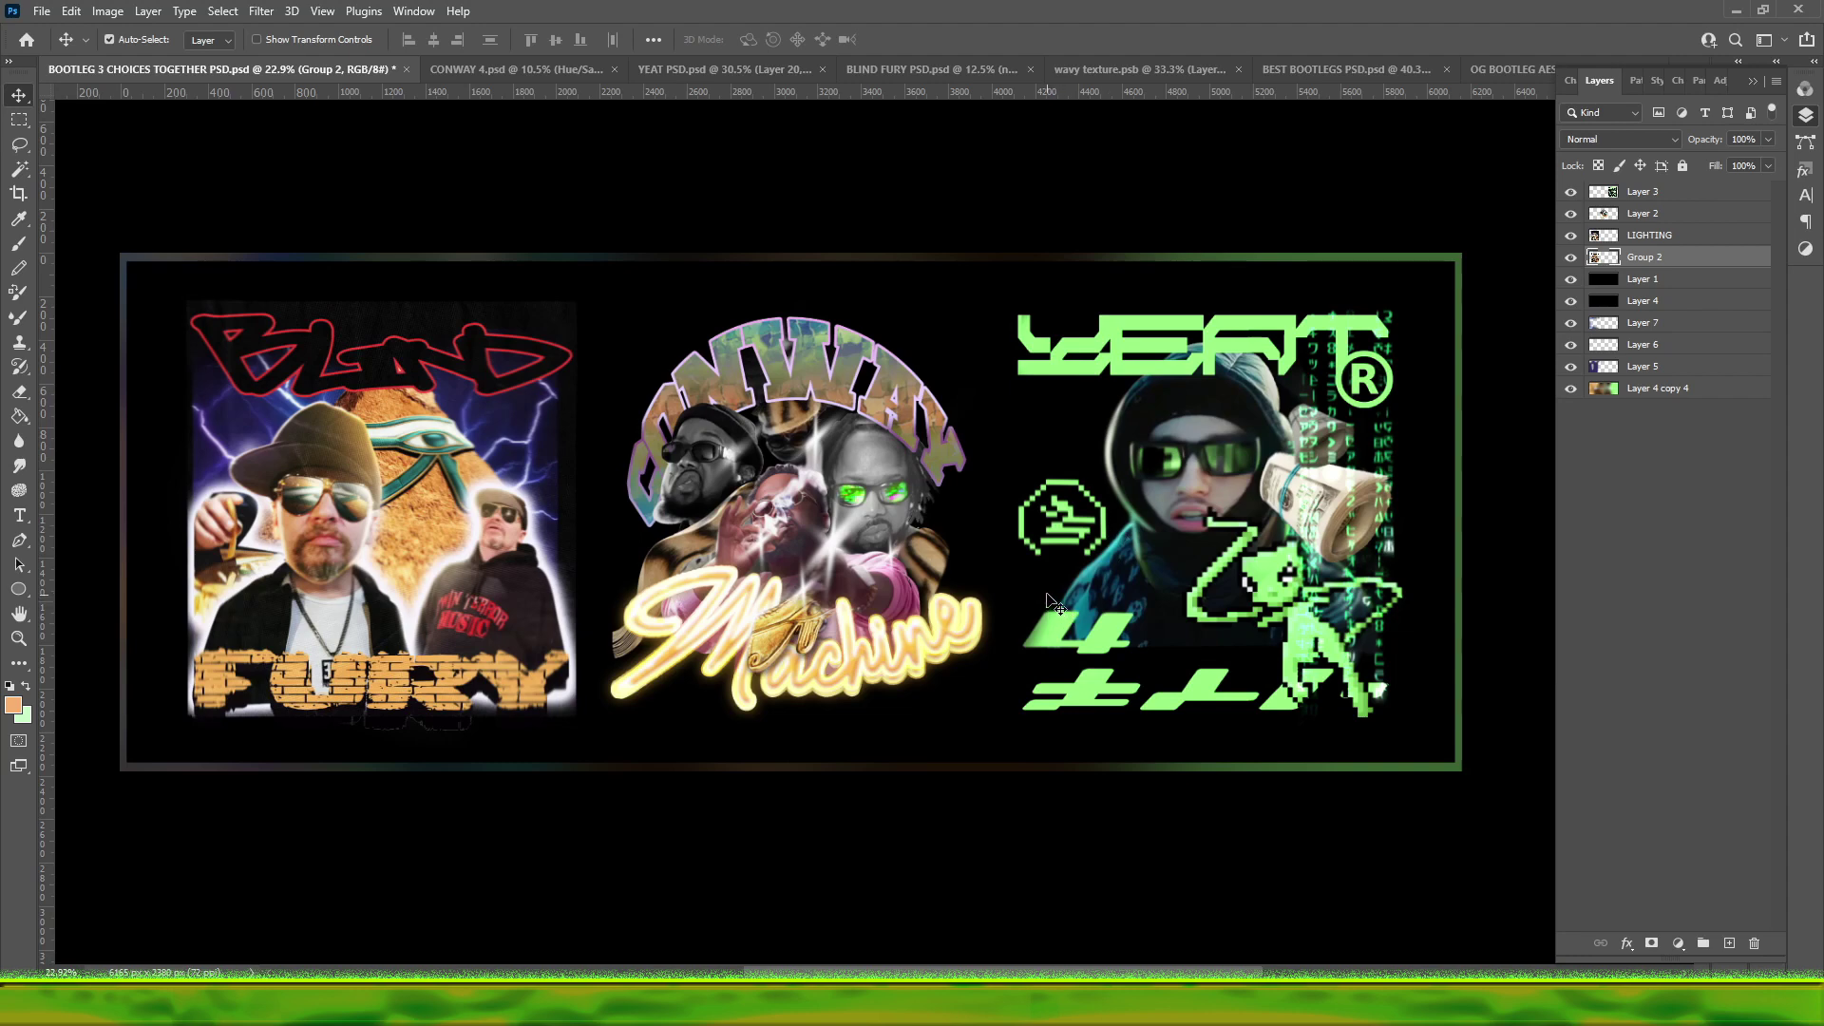
click(1086, 470)
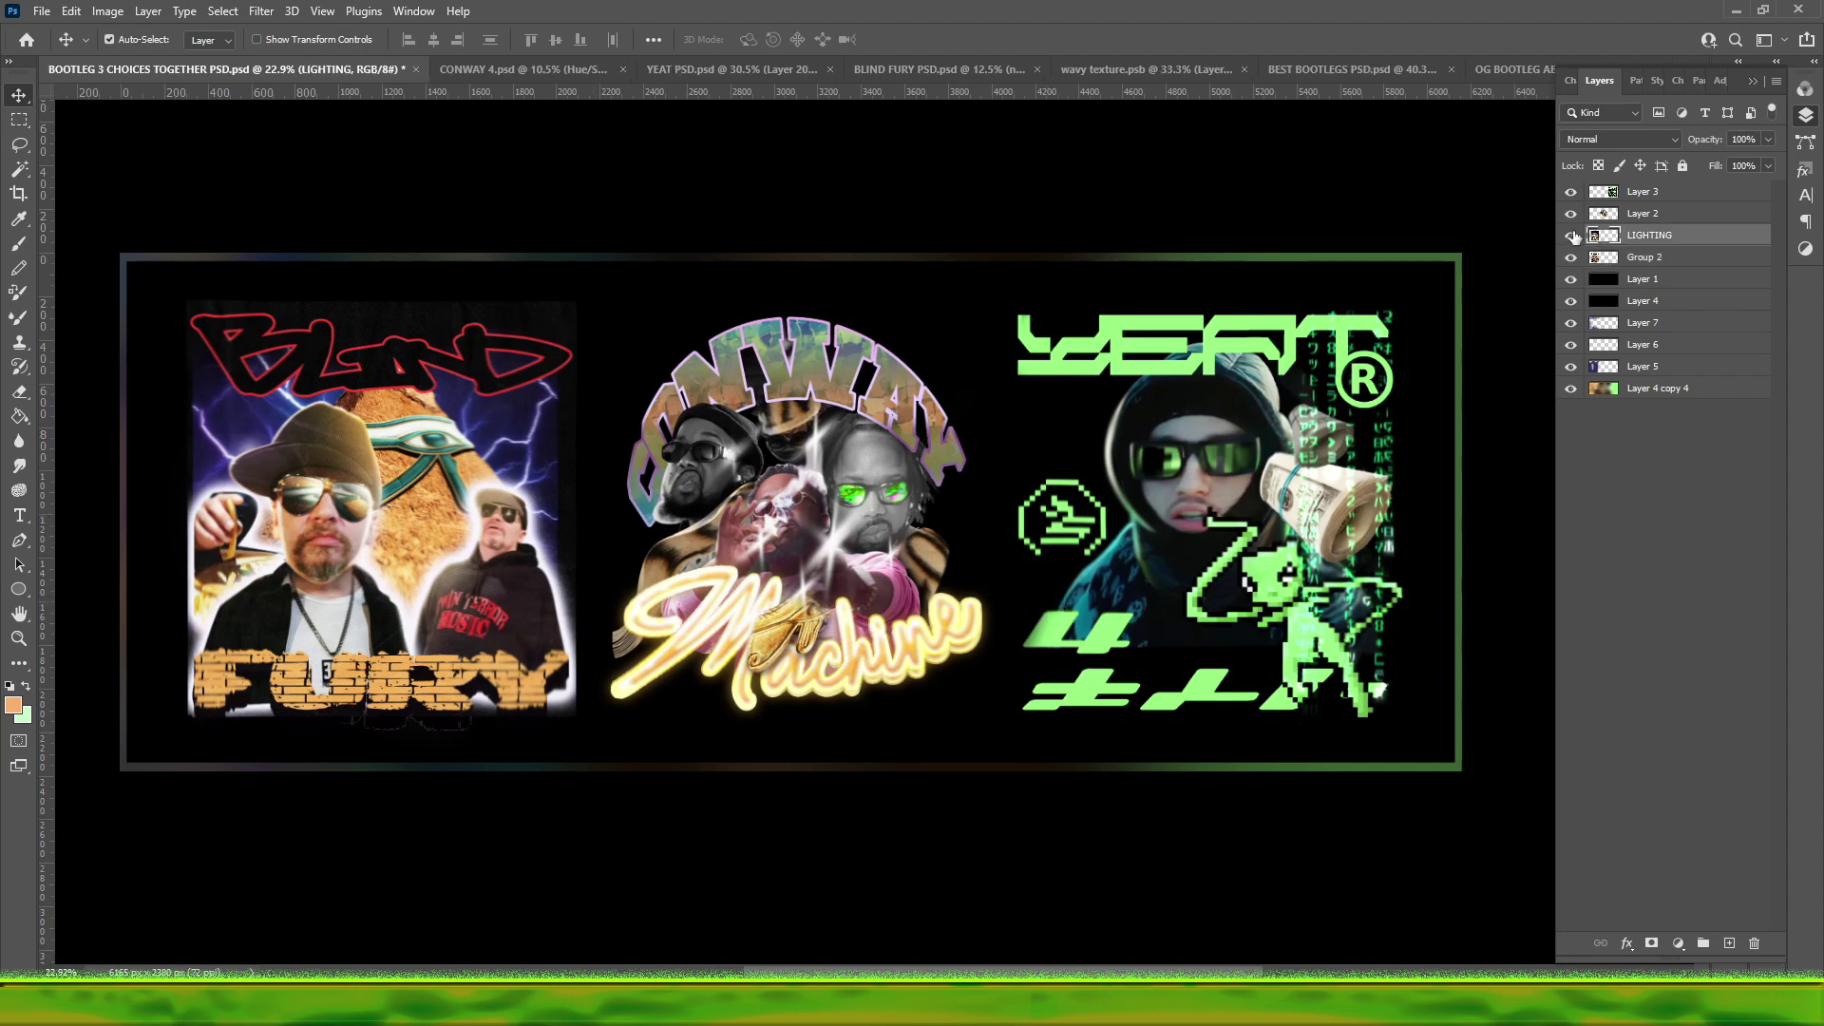
click(1571, 235)
click(1571, 235)
scroll(186, 533, up, 4)
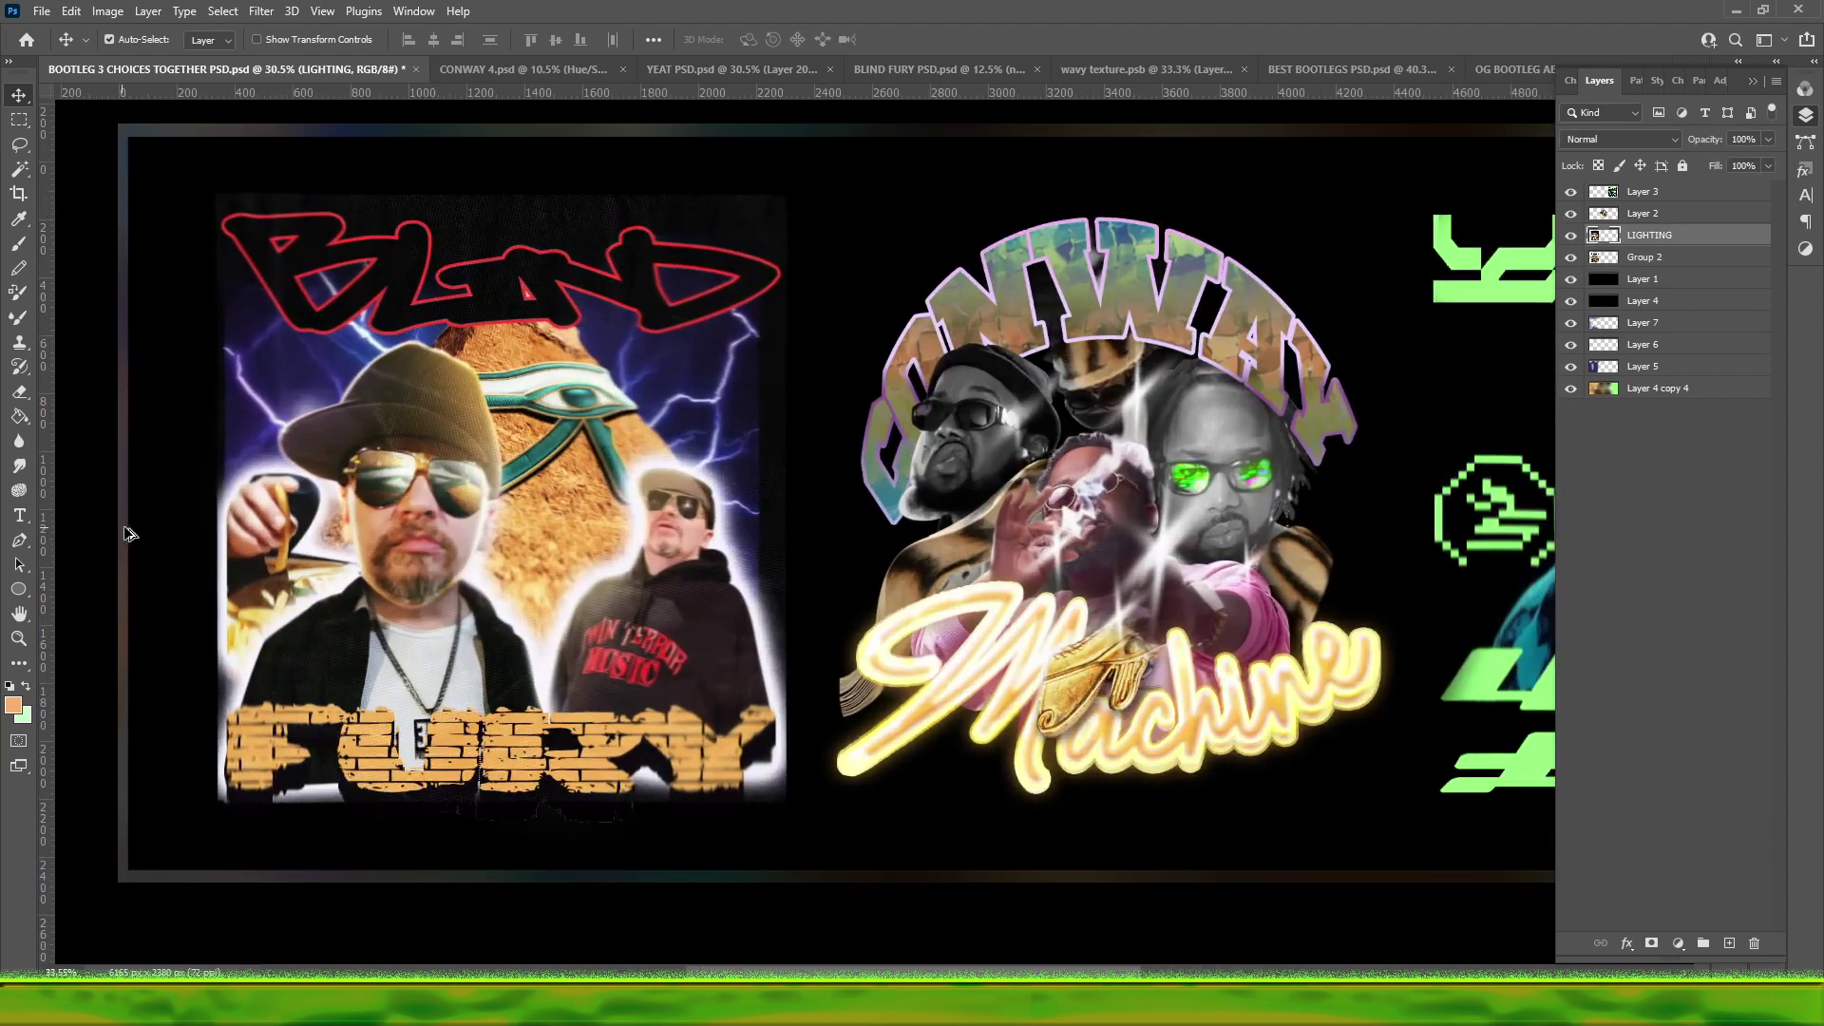
click(1571, 236)
click(1571, 236)
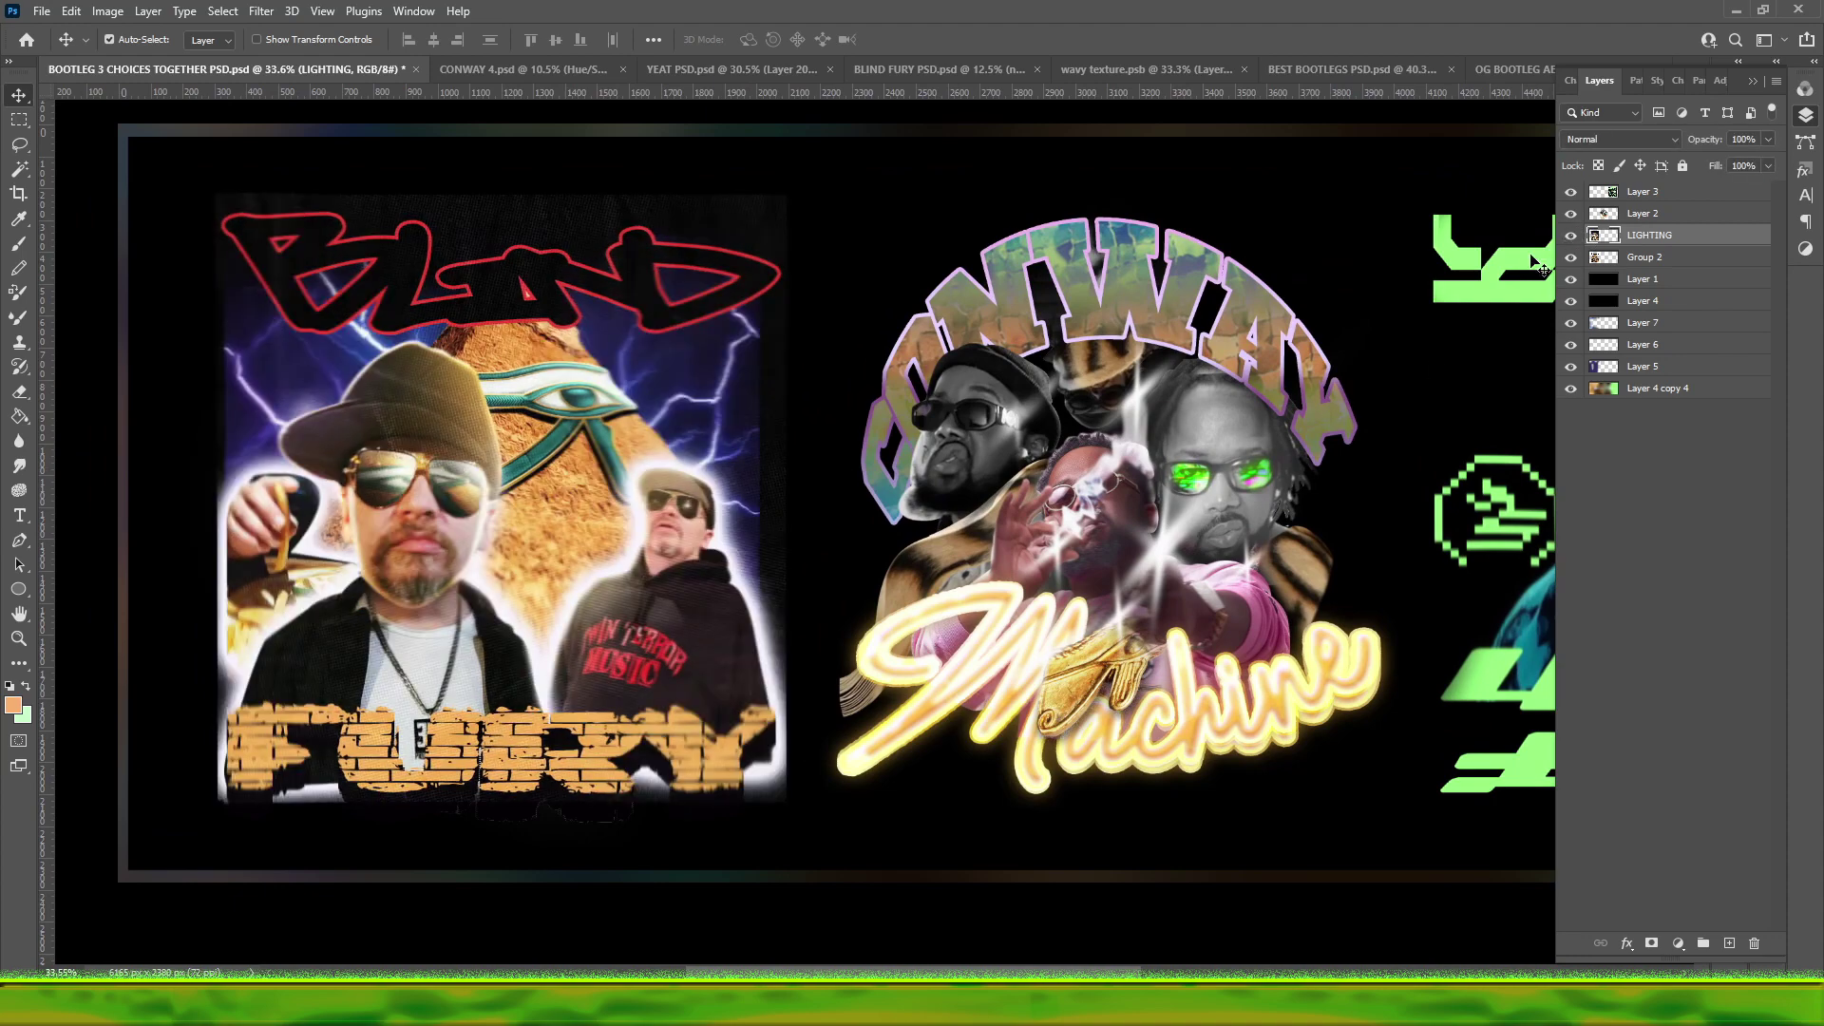
scroll(371, 519, down, 4)
scroll(998, 570, up, 2)
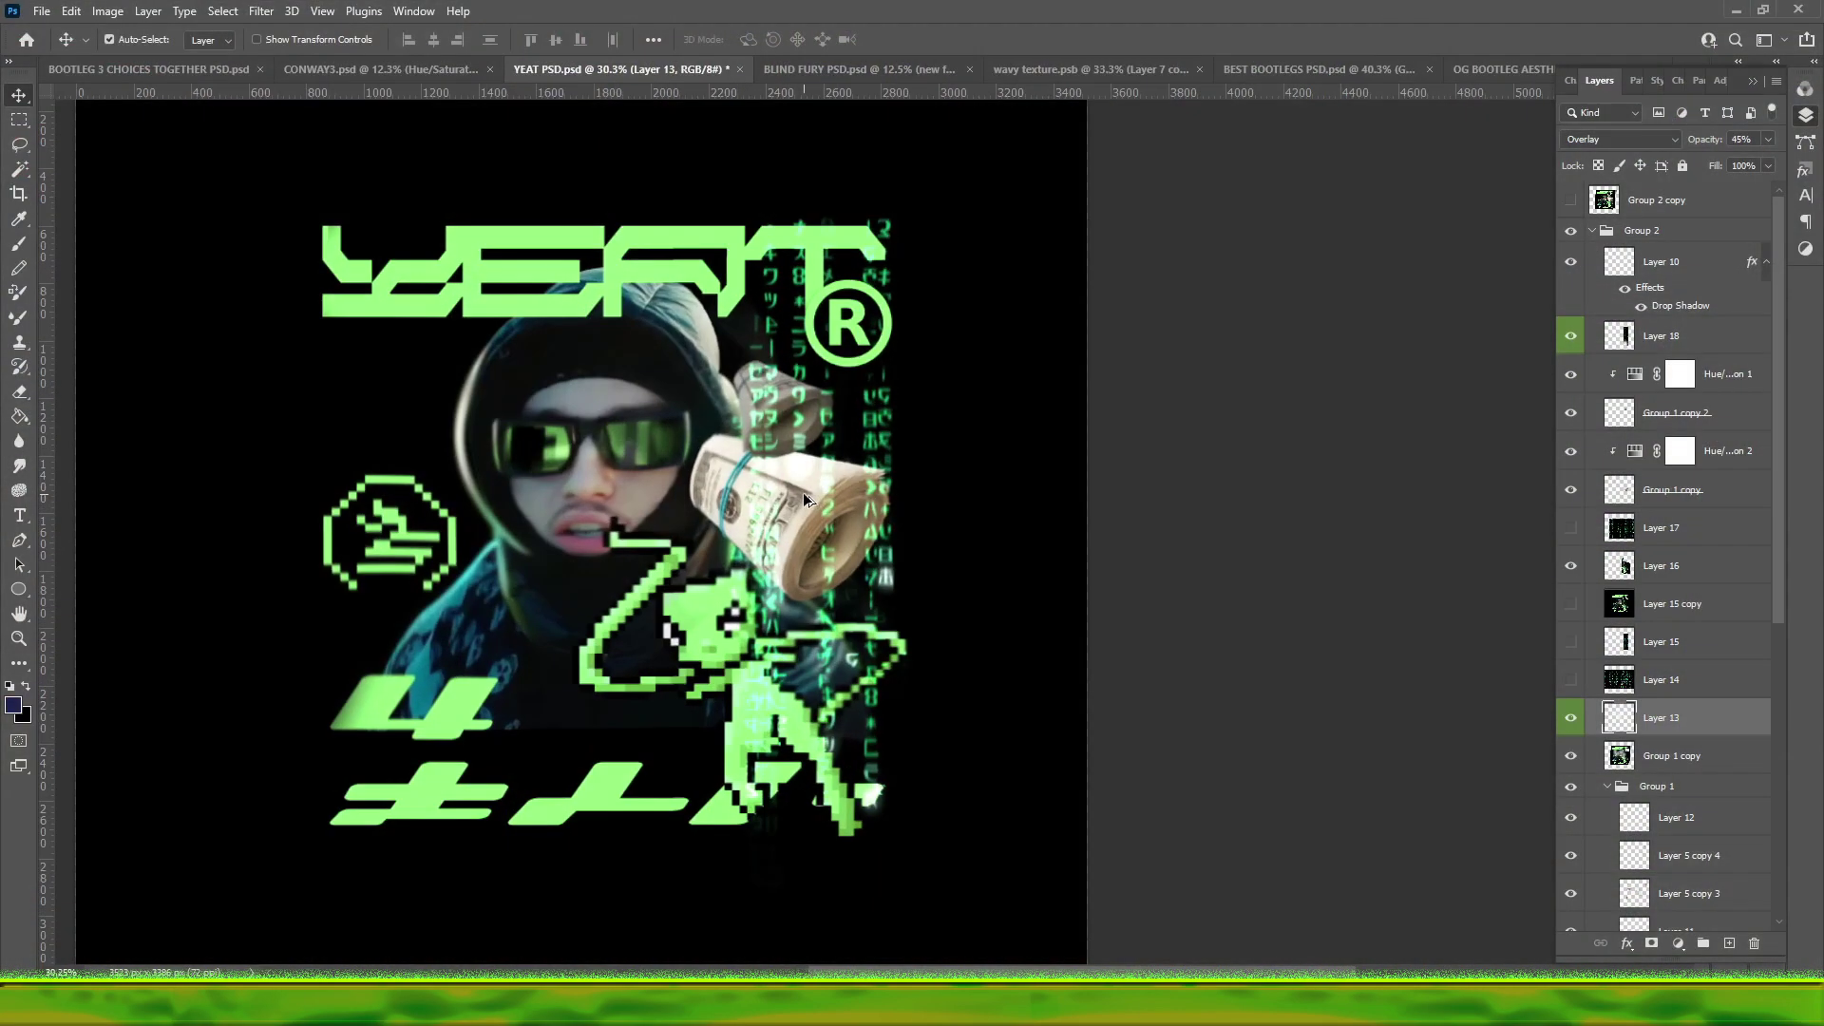
scroll(804, 498, up, 1)
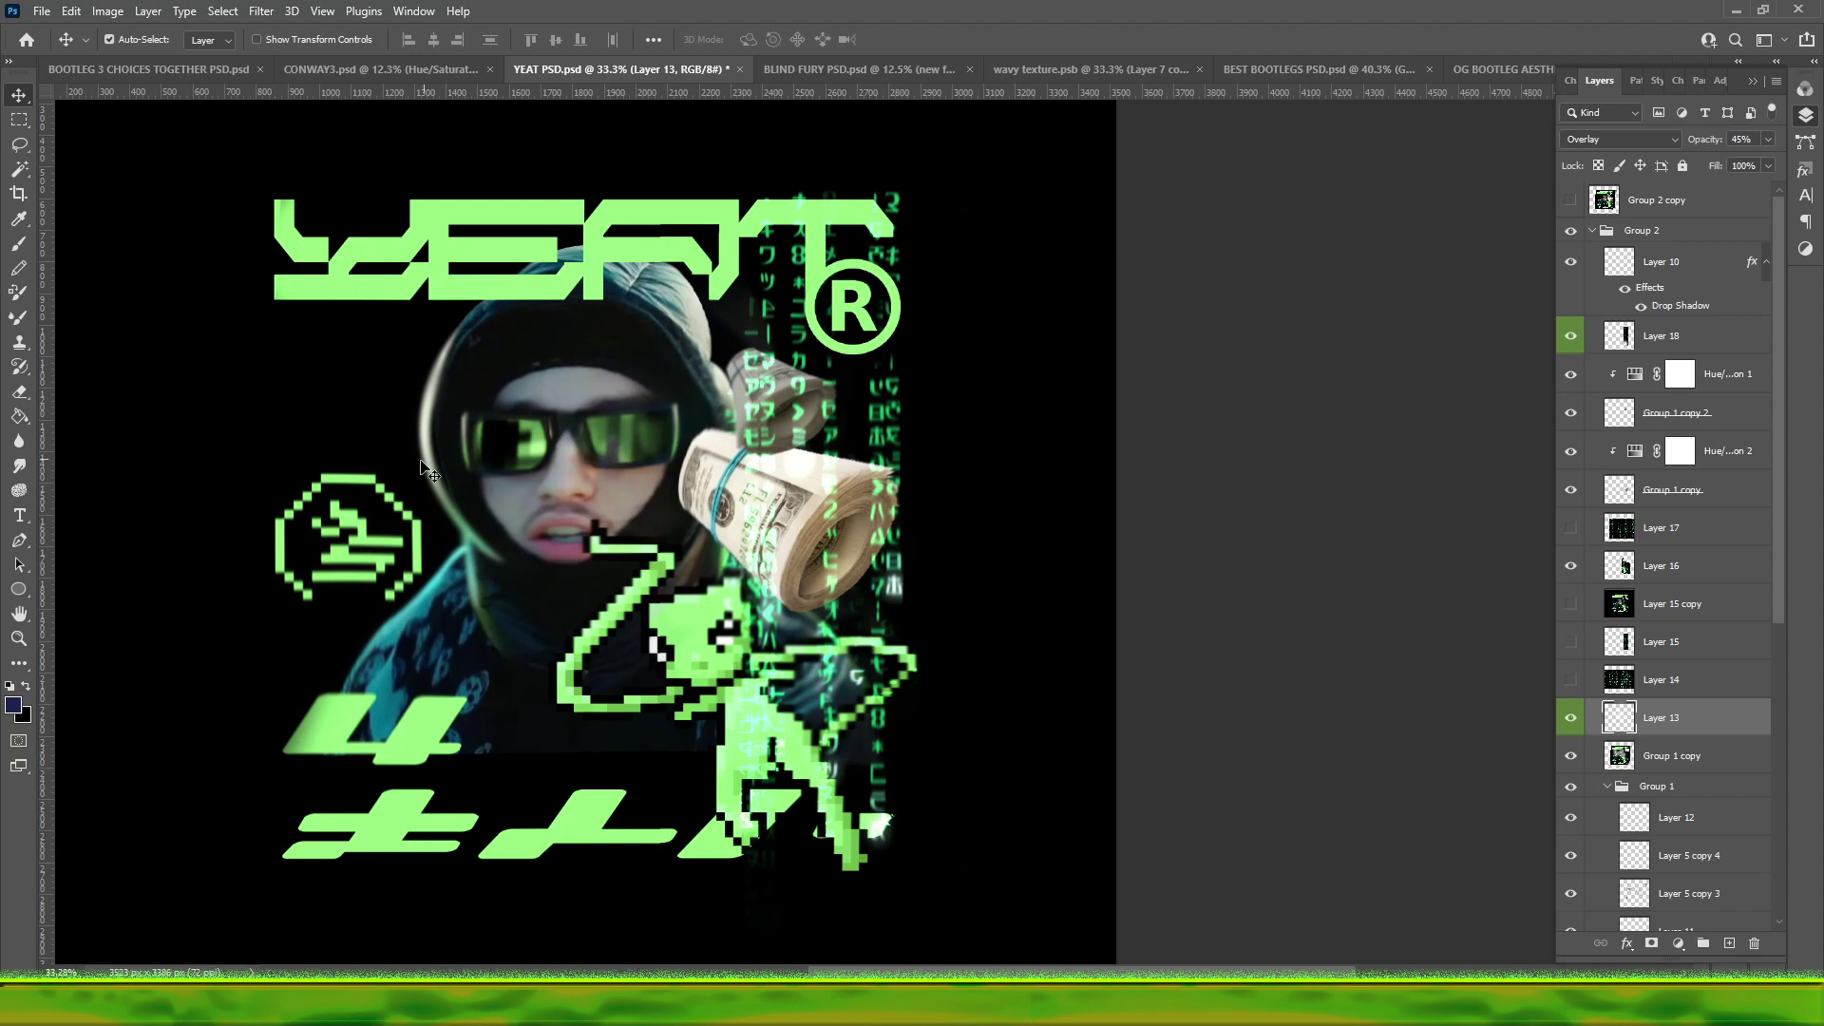
- Hide the Group 1 copy and Layer 12 layers to darken the hood area
click(1570, 755)
scroll(1572, 817, down, 3)
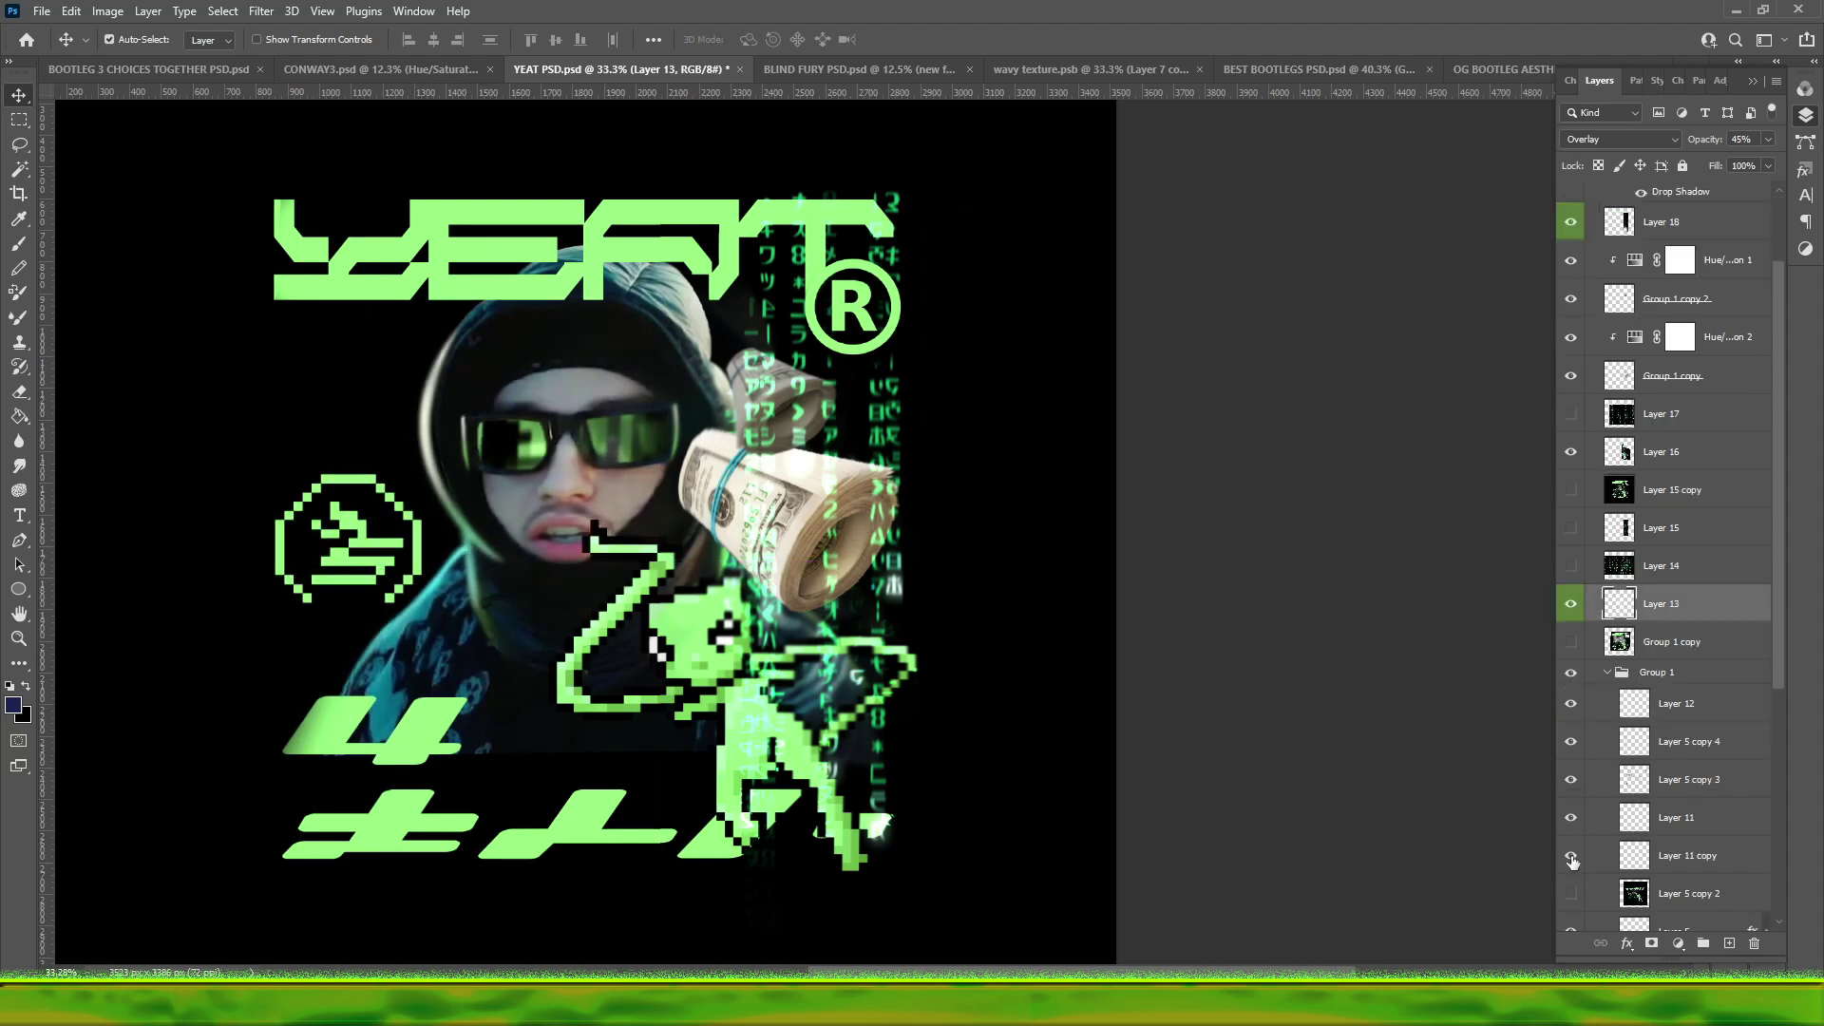
click(1572, 707)
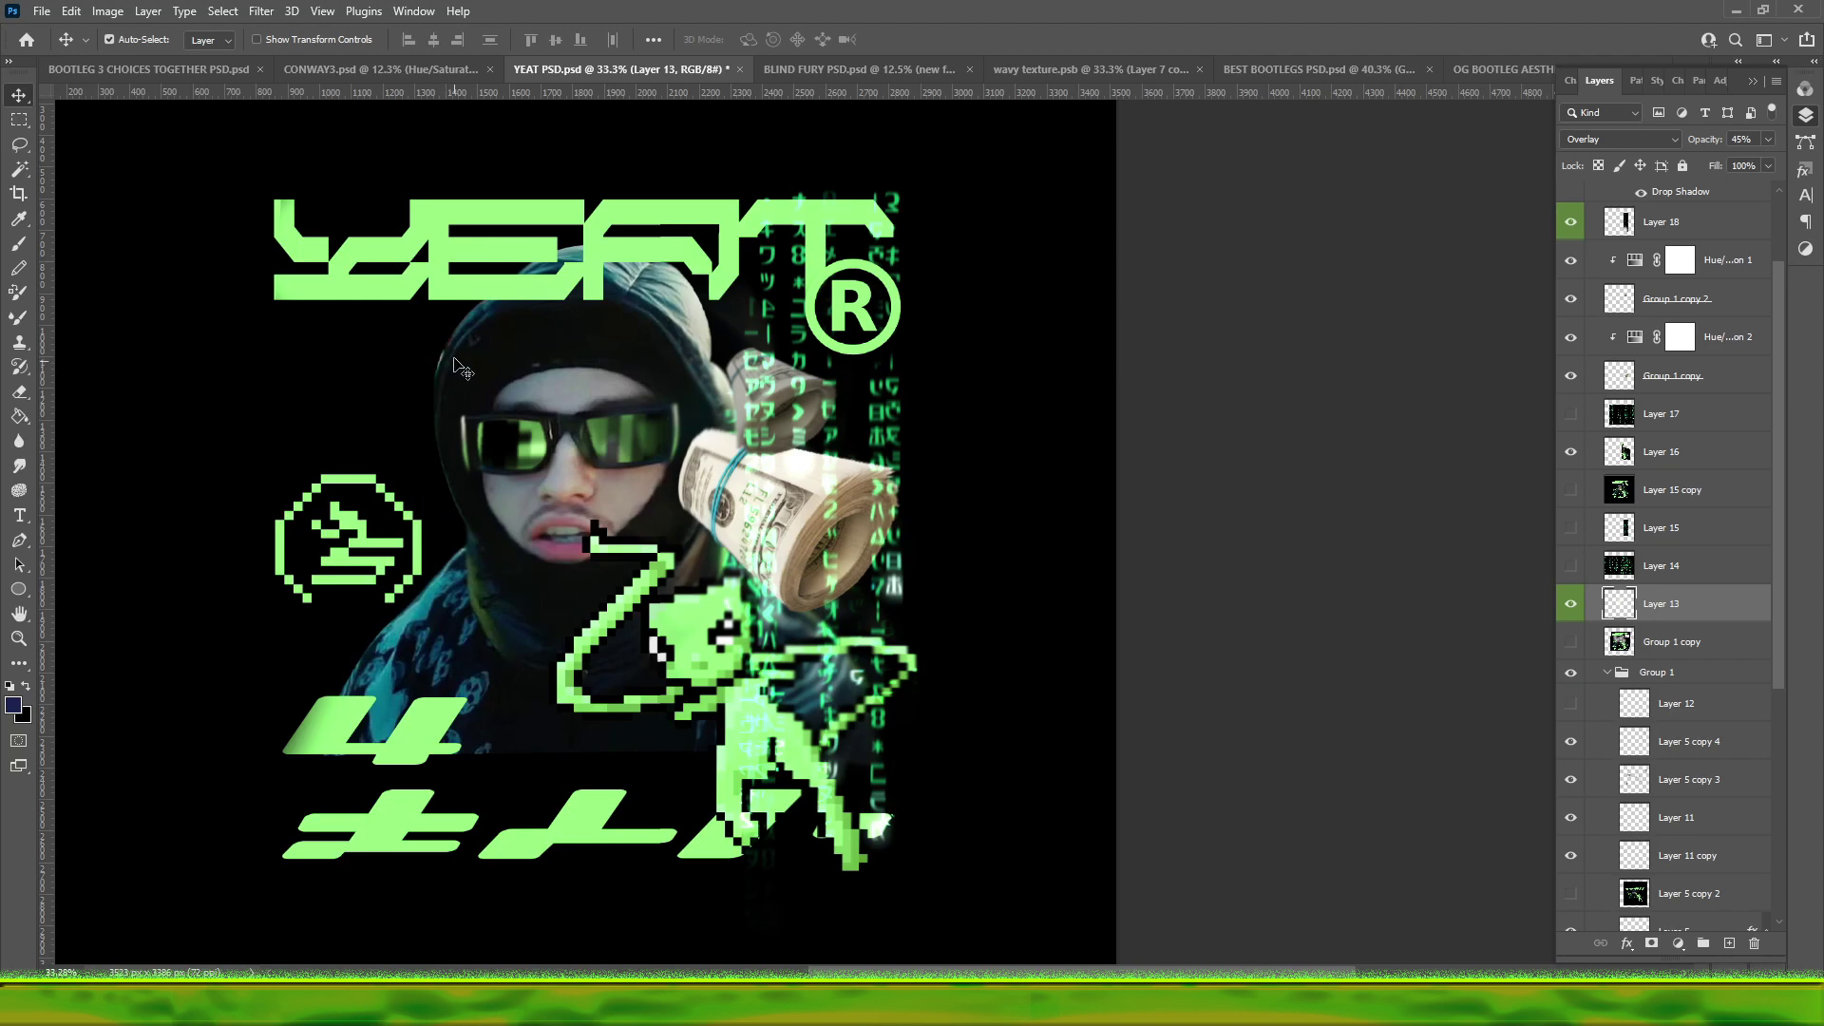
scroll(437, 502, up, 1)
- Trace a curved Pen path around the hood's left edge and bring up its options
key(p)
click(408, 442)
click(478, 544)
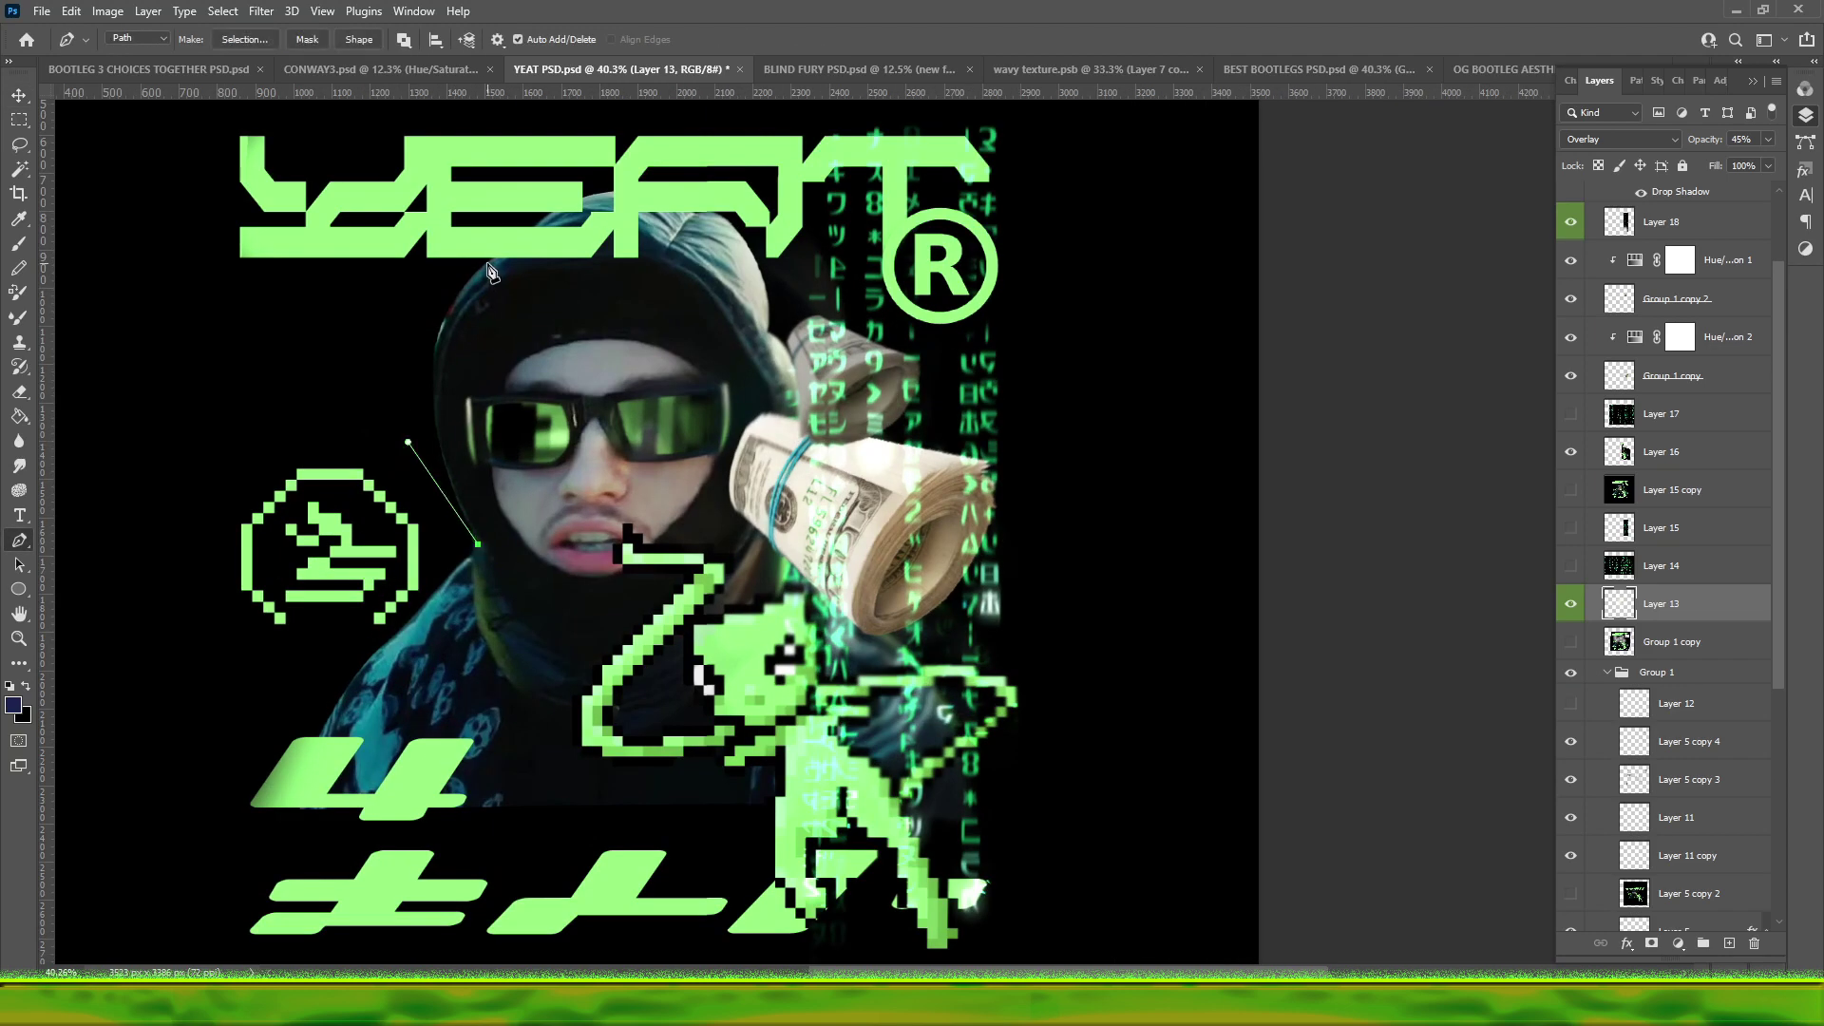
drag(484, 267, 546, 202)
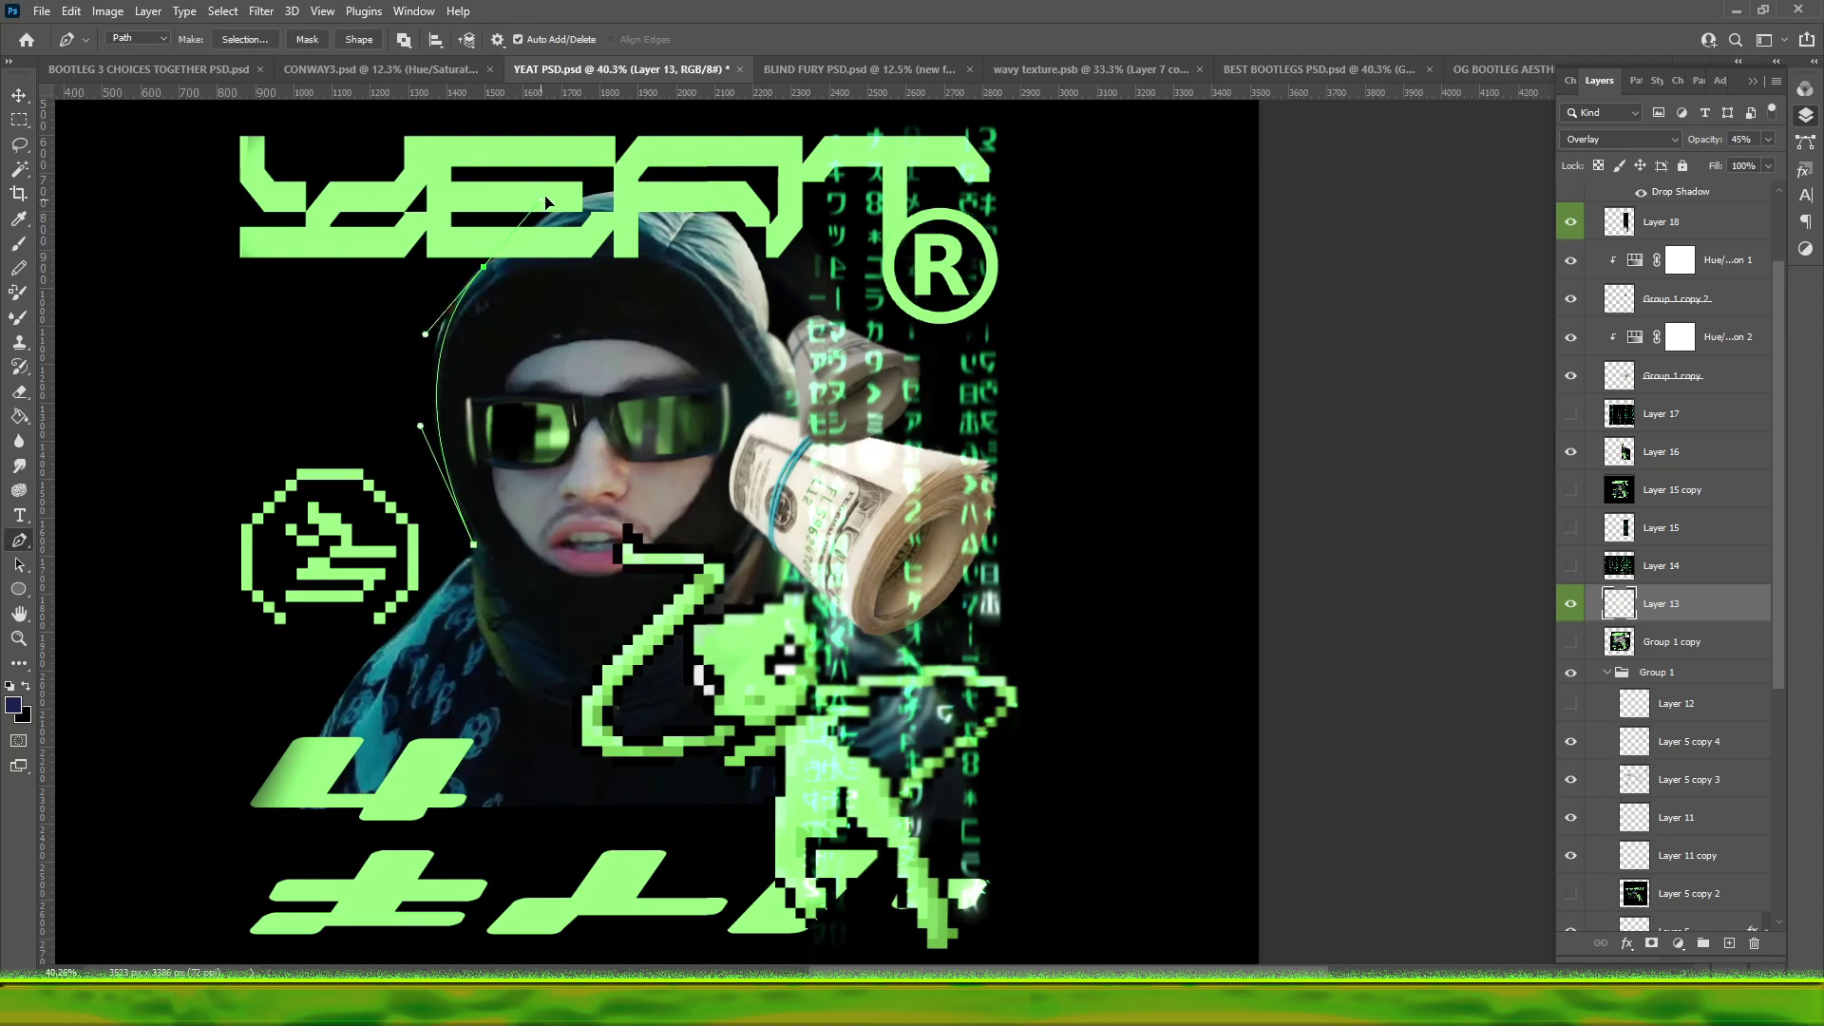
click(450, 320)
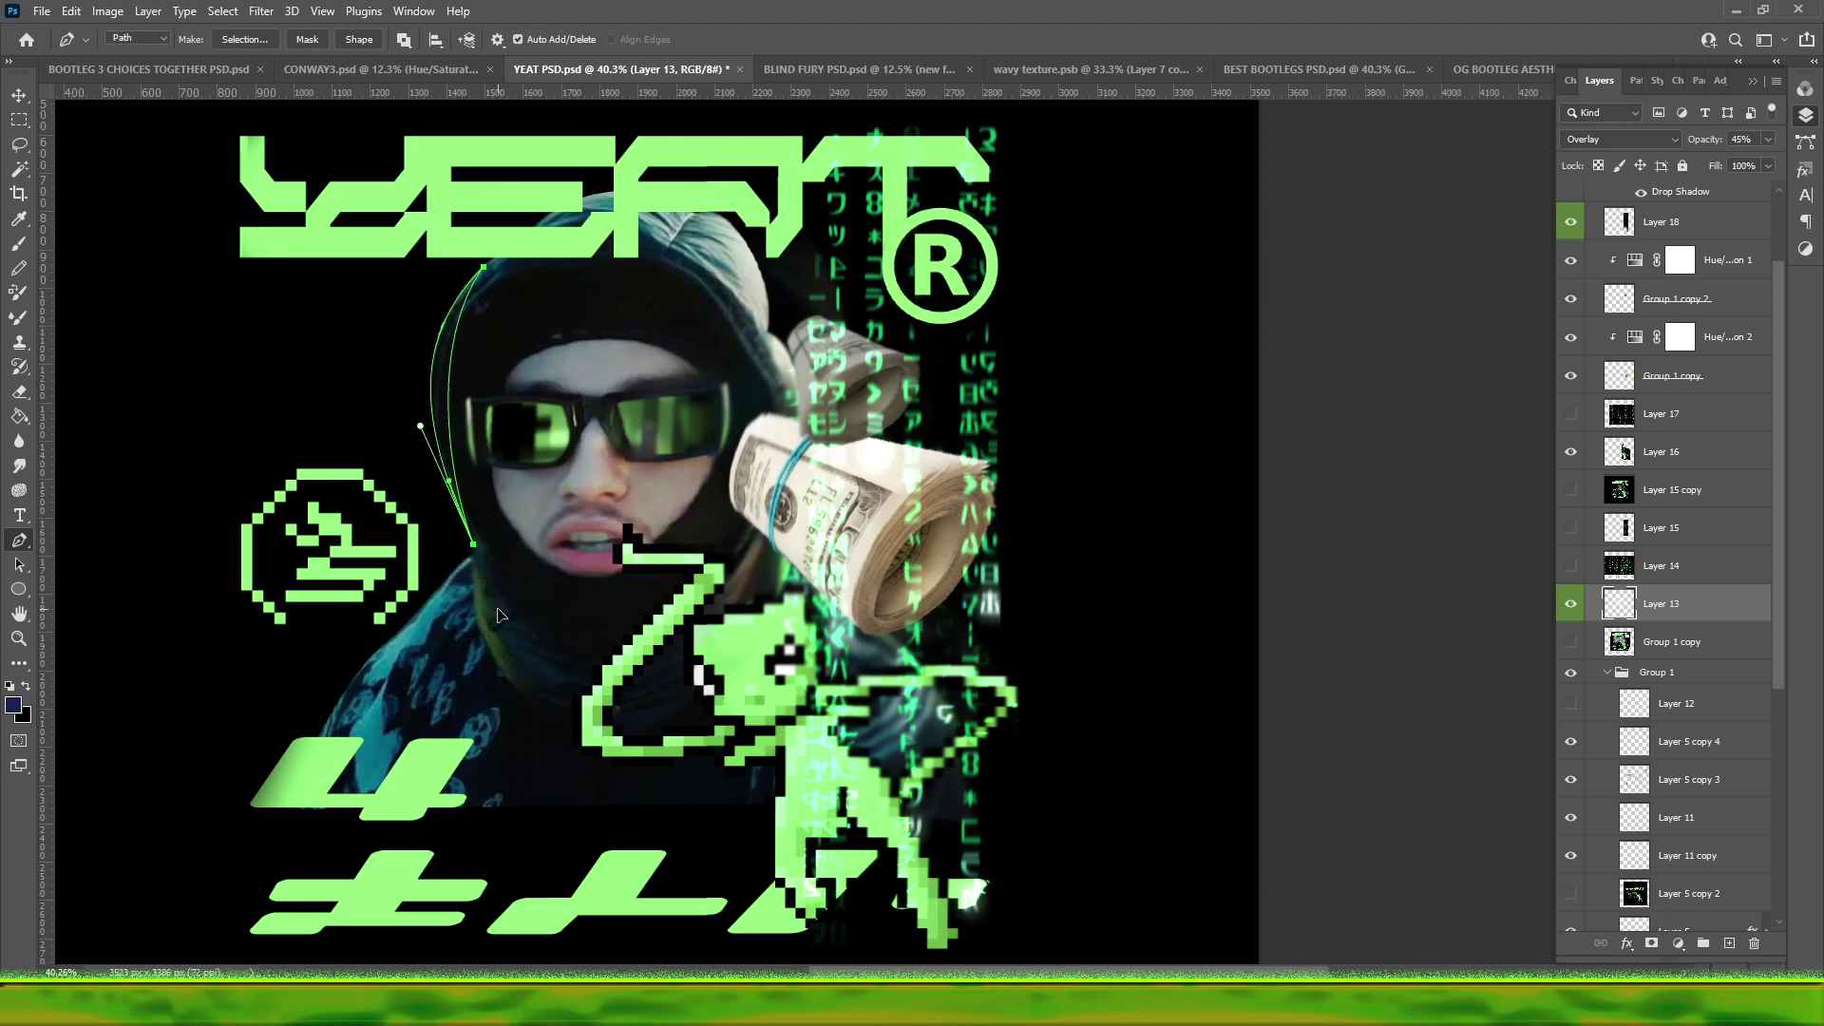
right_click(549, 472)
- Turn the path into a selection and paint a white rim light on a new layer
click(608, 499)
key(ctrl+shift+alt+n)
key(b)
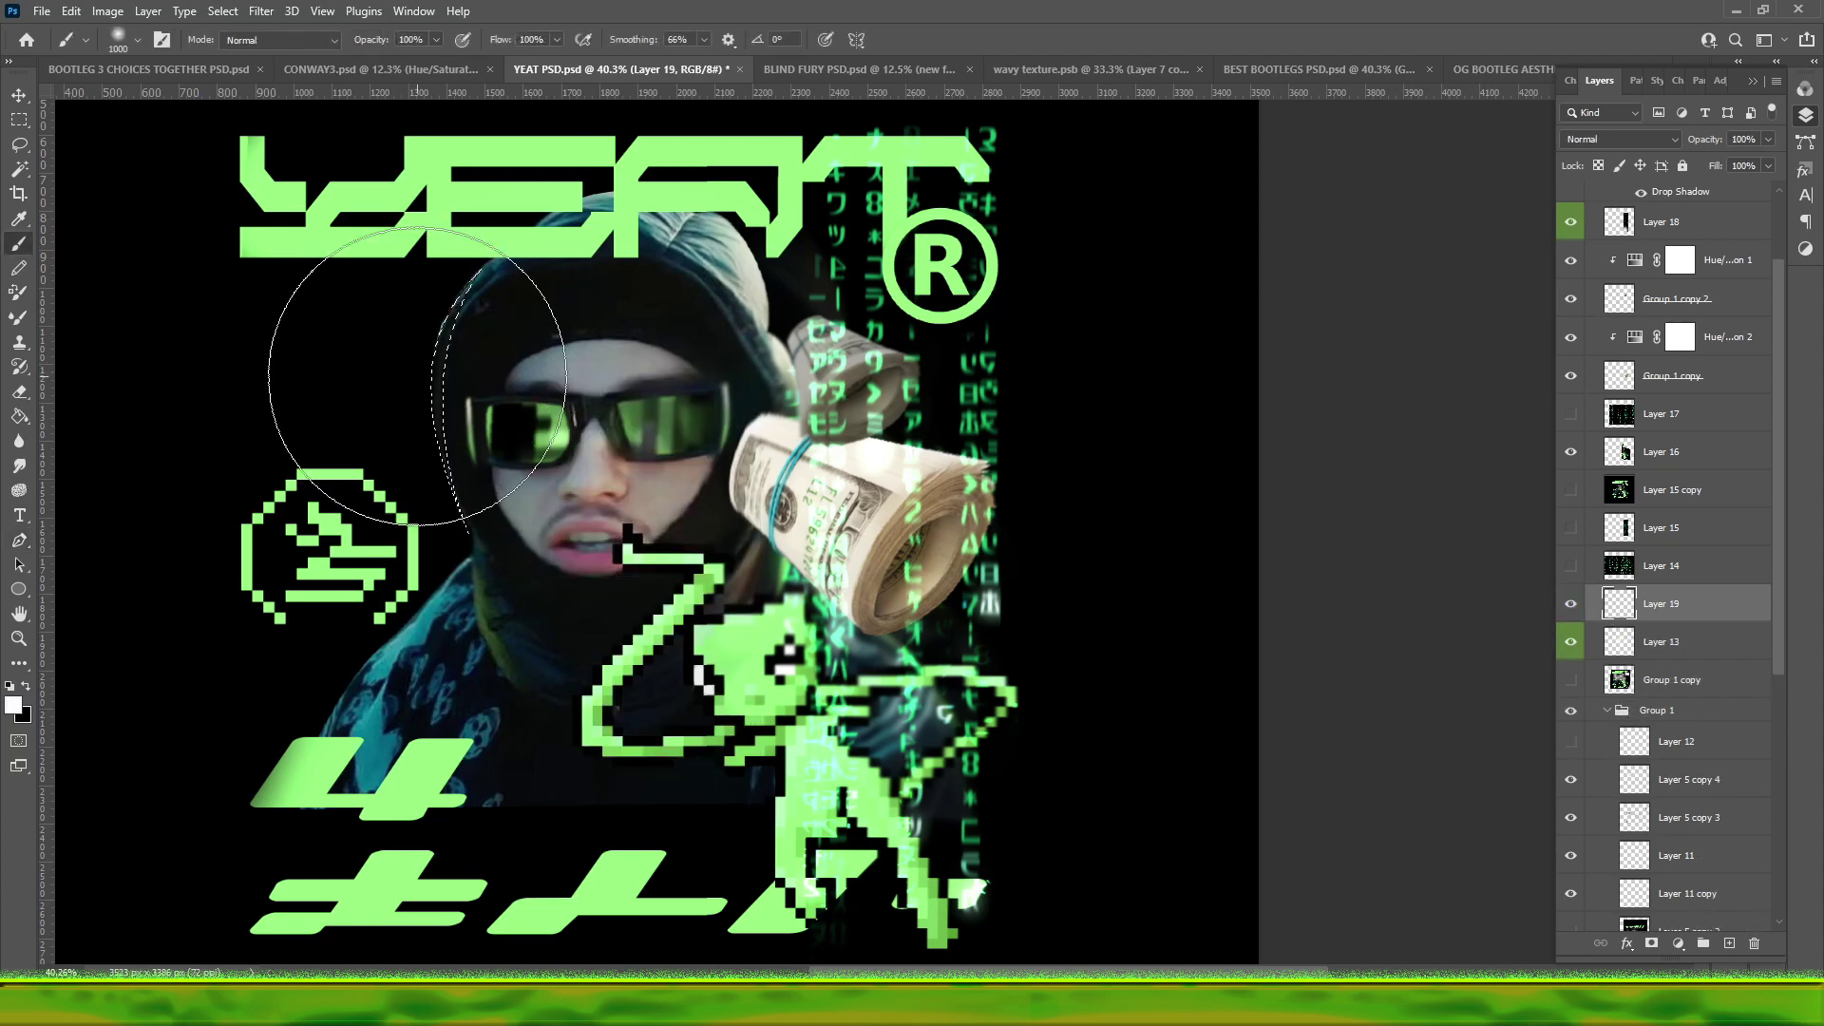
mouse_move(418, 375)
mouse_down()
mouse_move(509, 398)
mouse_move(516, 251)
mouse_move(570, 712)
mouse_move(560, 560)
mouse_up()
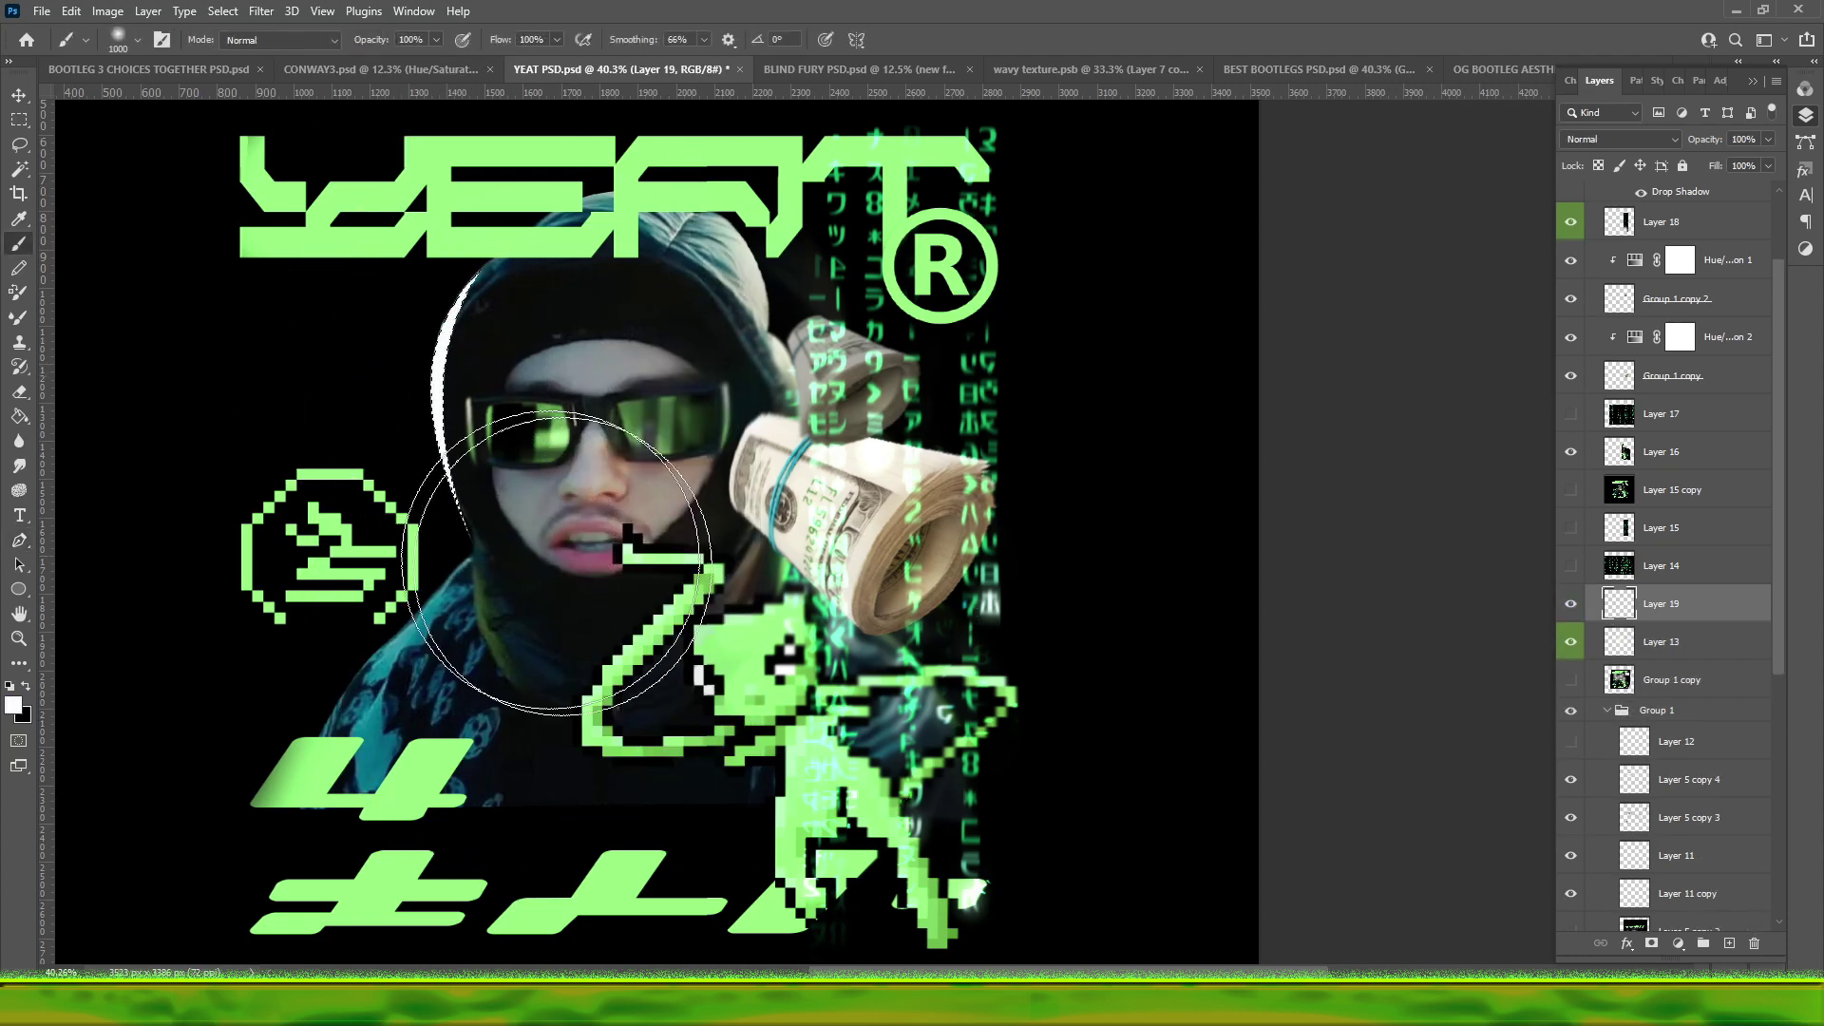
- Undo the rim stroke, shrink the brush, and clear the selection
key(ctrl+z)
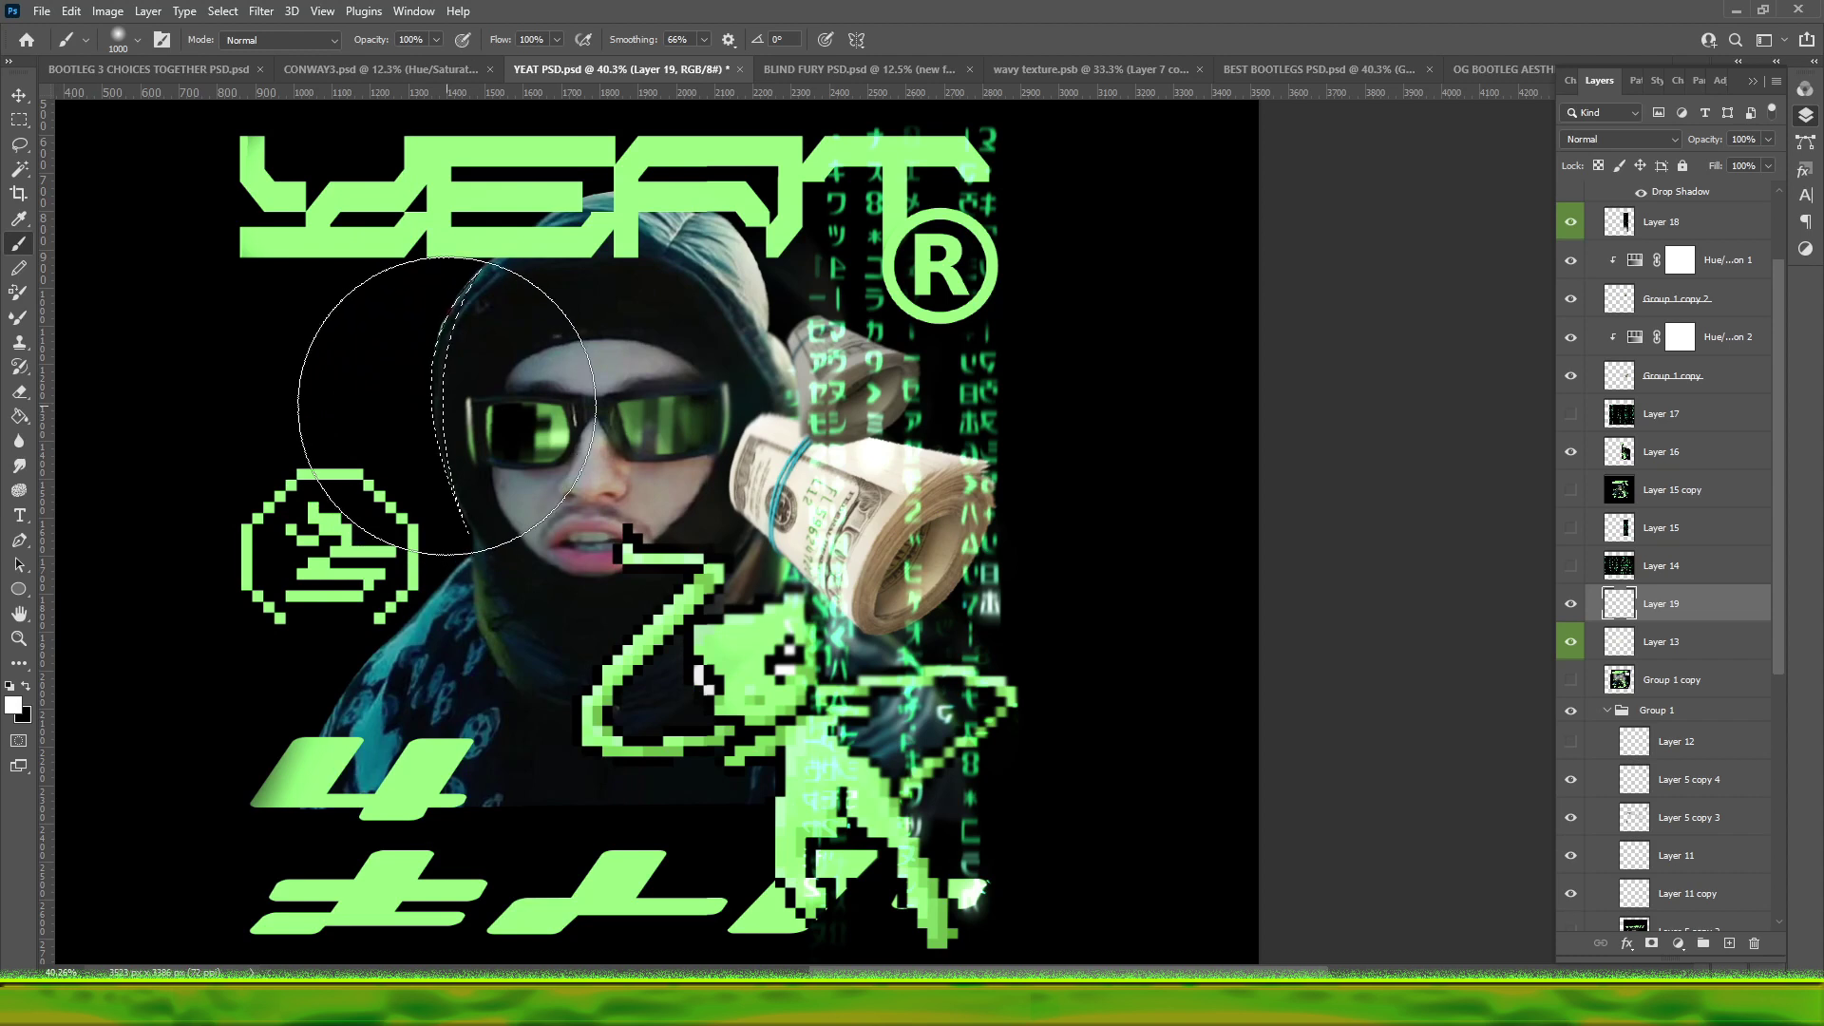
key(bracketleft)
key(bracketleft)
key(bracketleft)
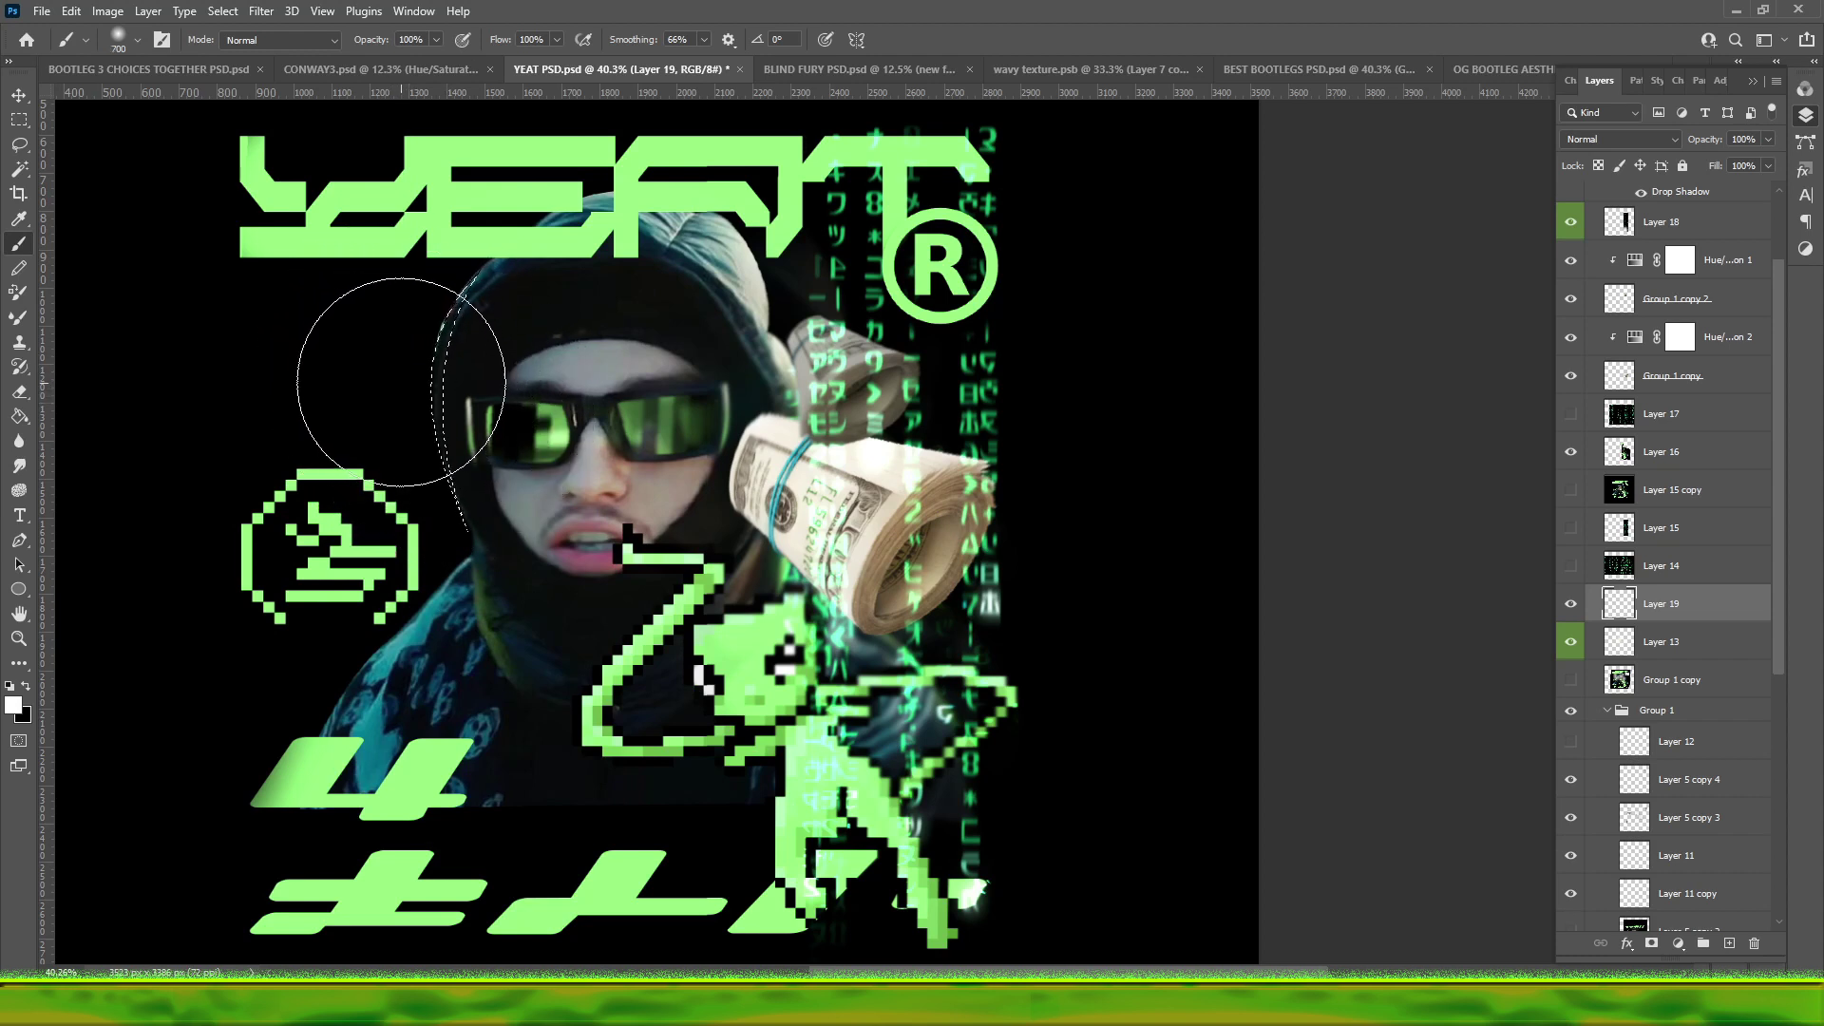
right_click(401, 382)
key(Escape)
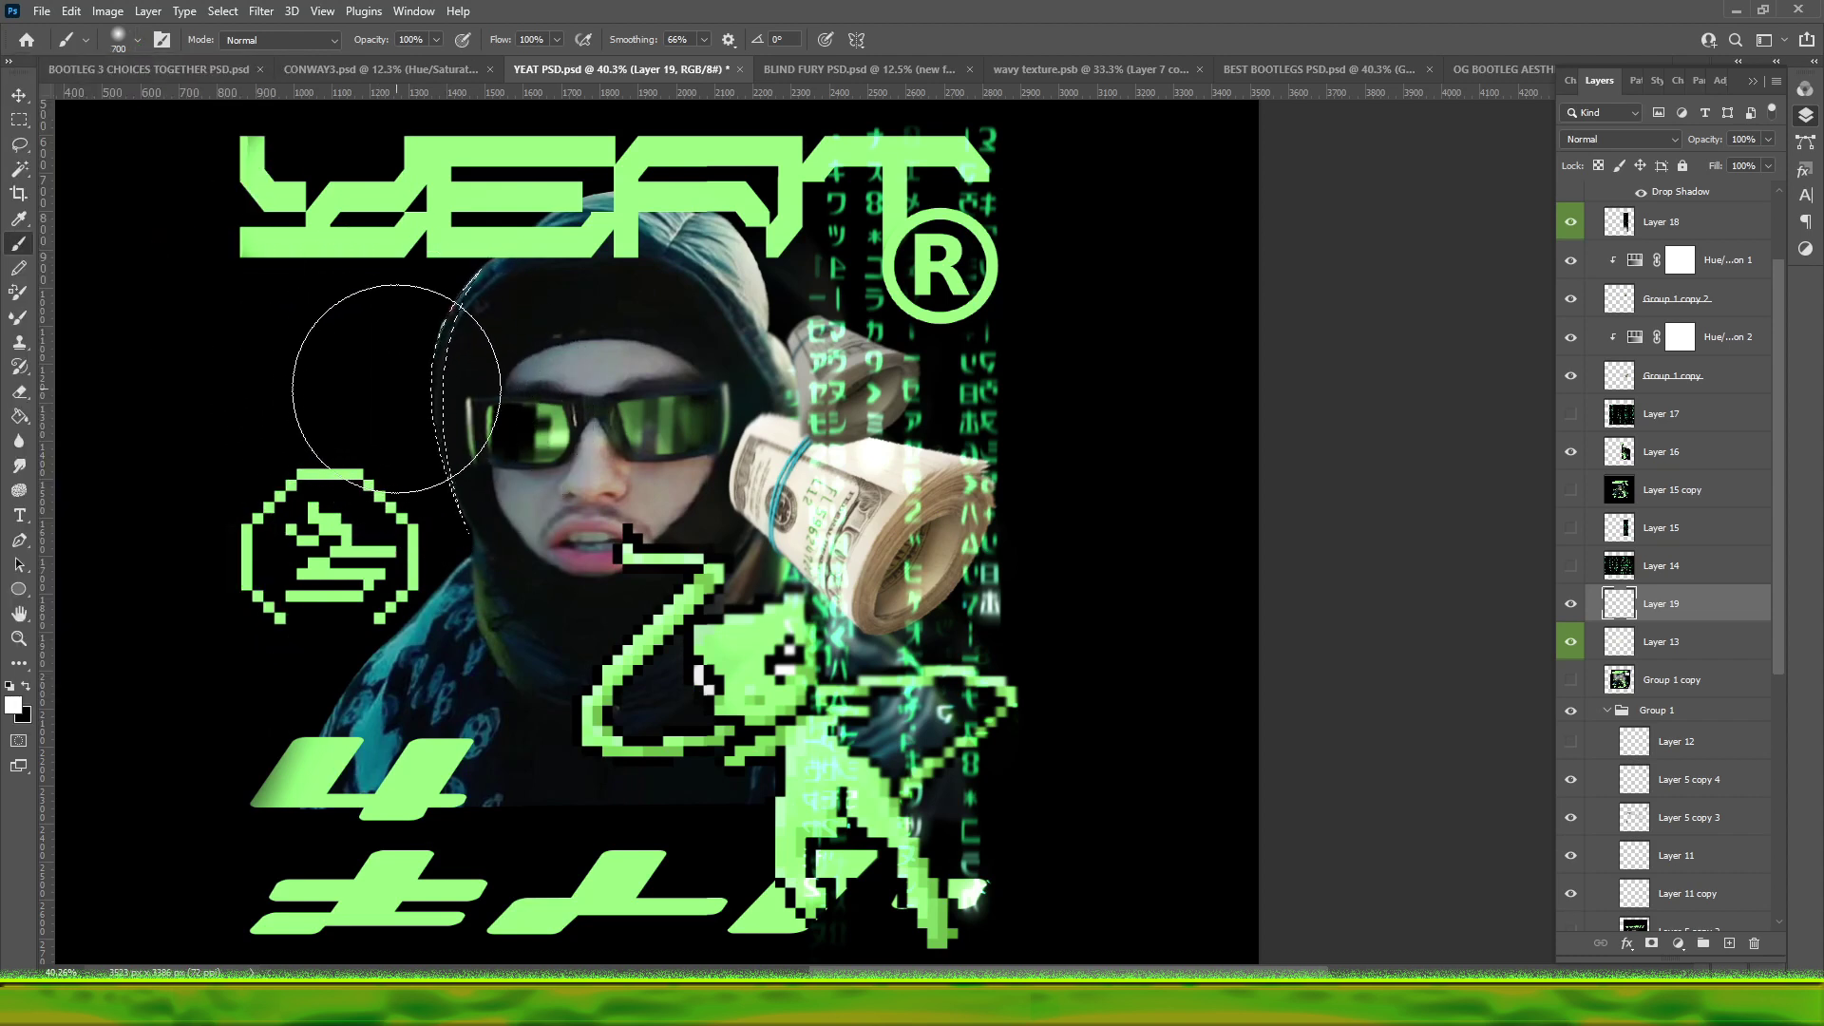
key(ctrl+d)
key(v)
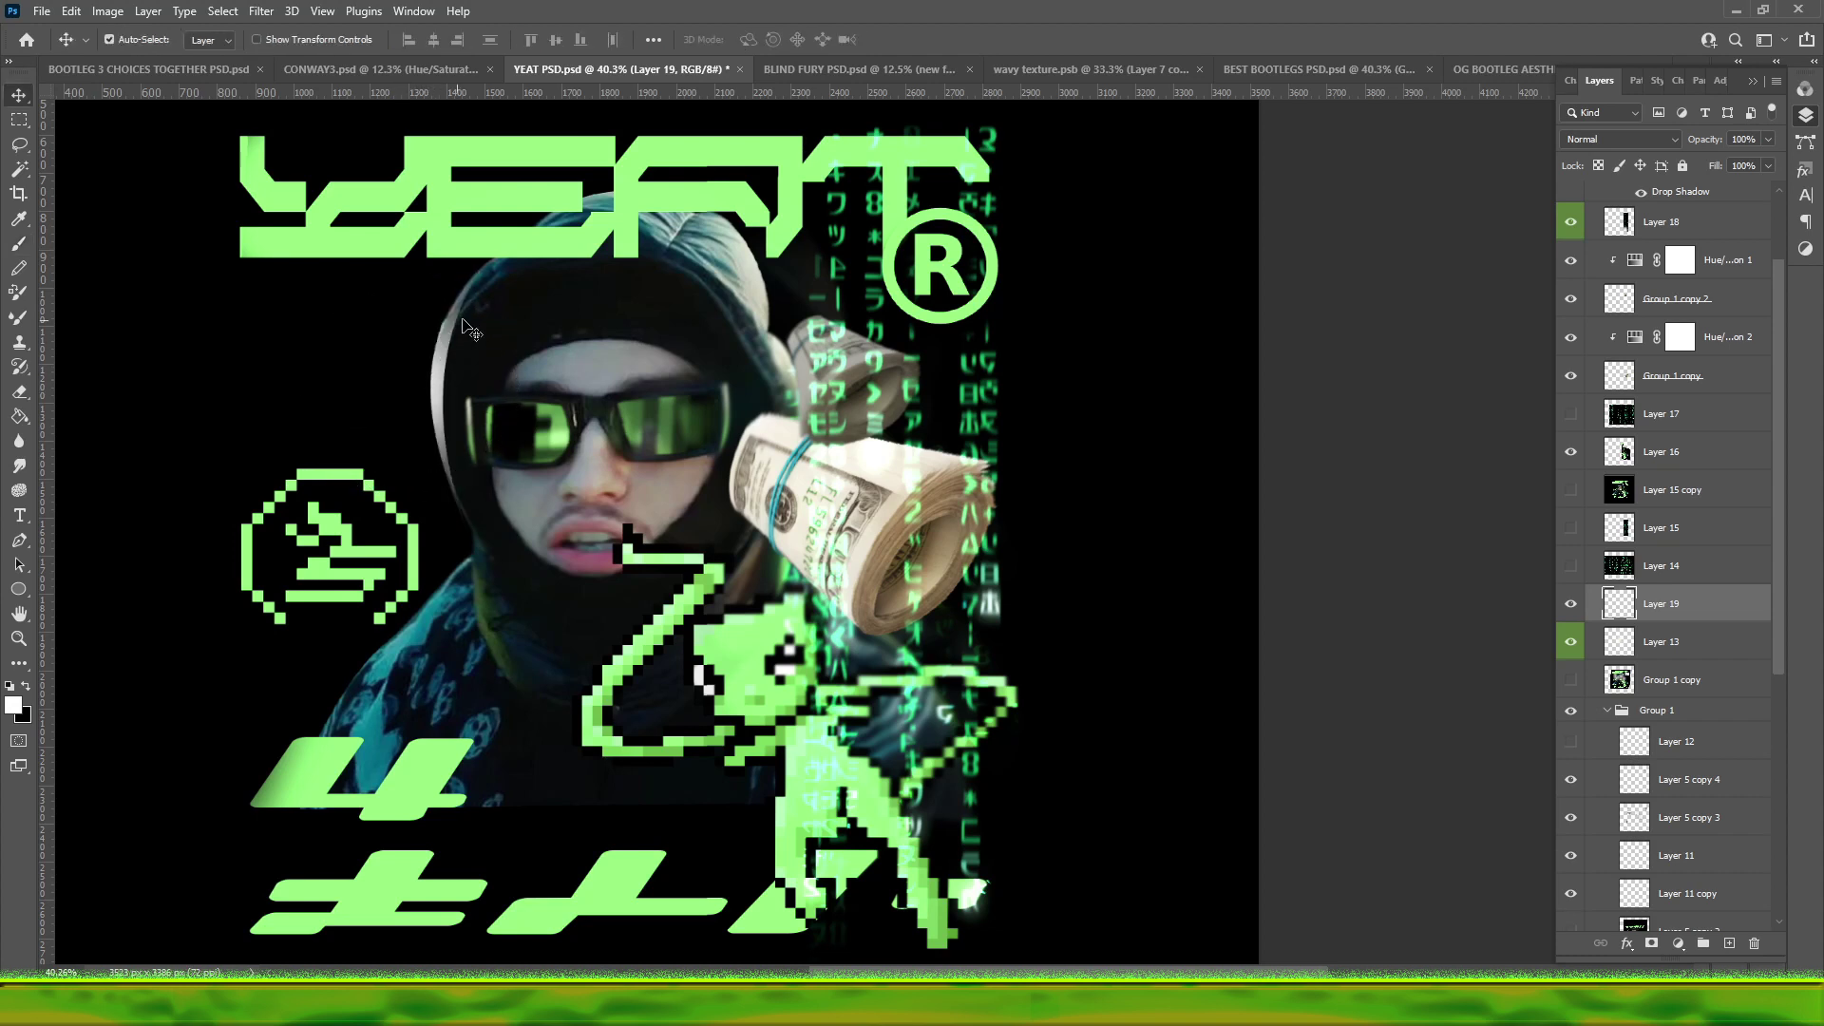
click(23, 465)
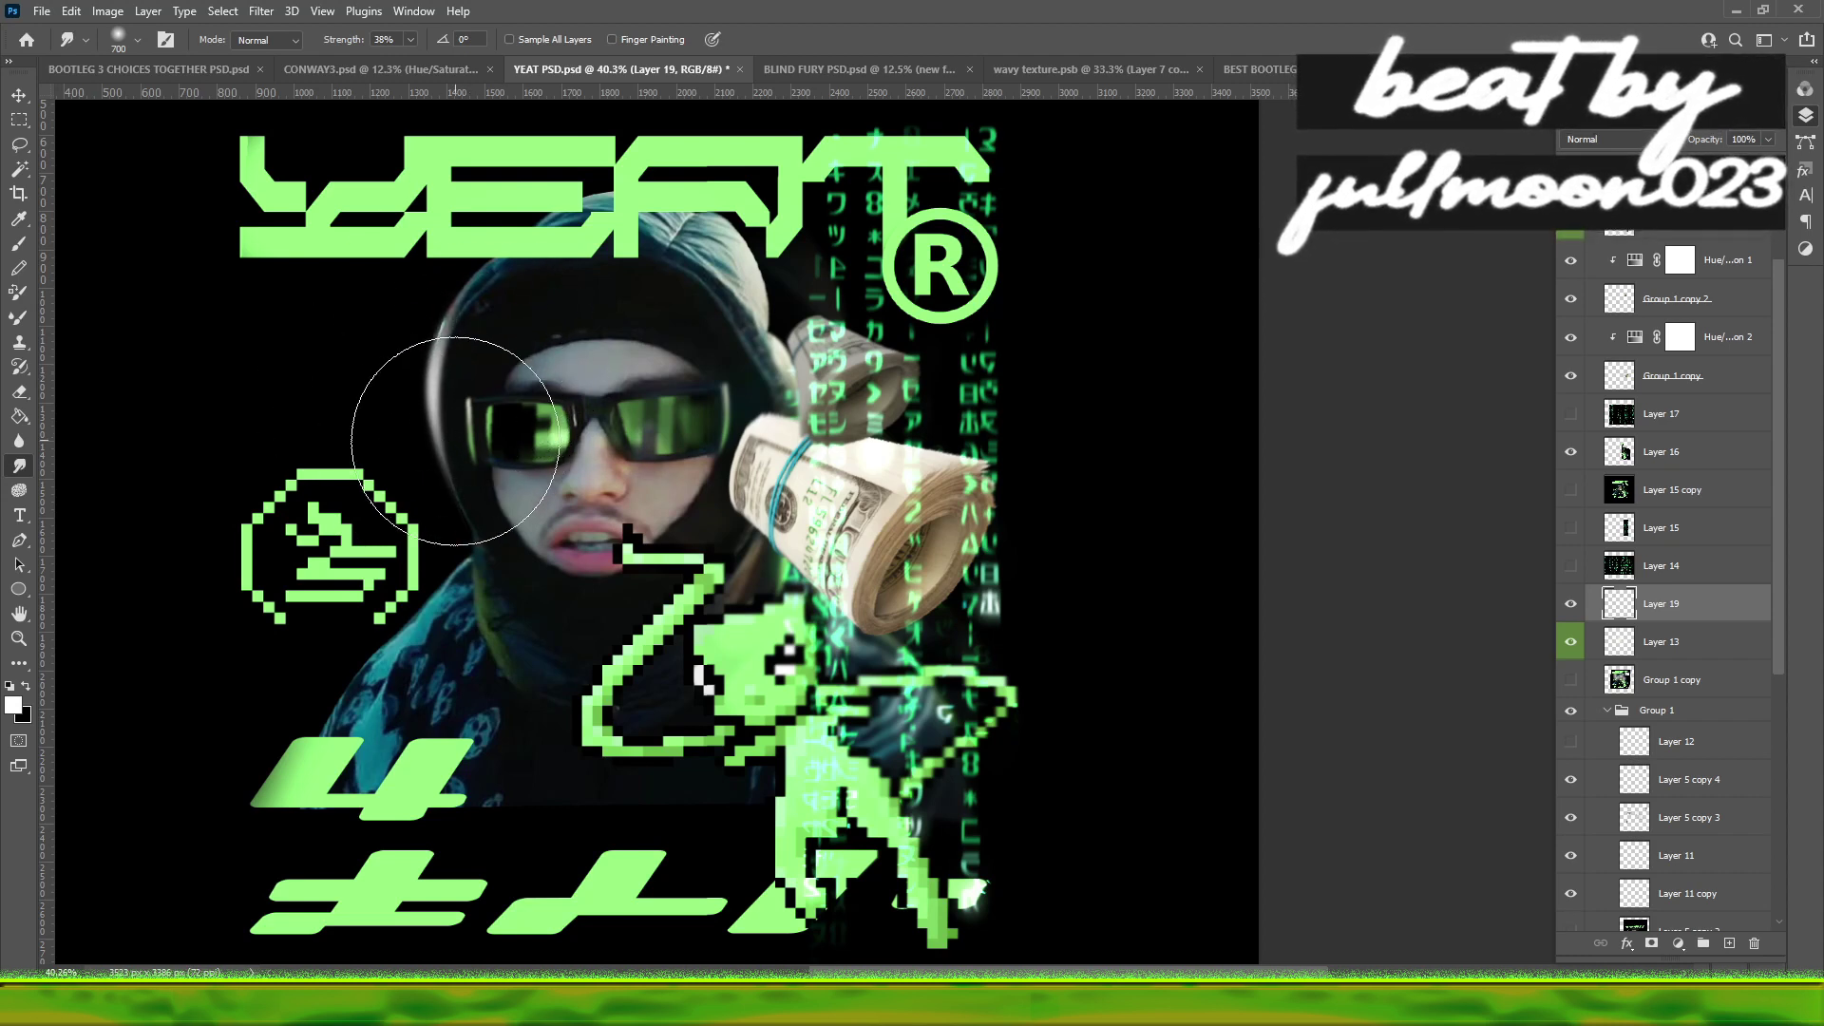
- Duplicate Layer 19, smudge its highlight along the hood's left rim, then hide the copy
key(ctrl+j)
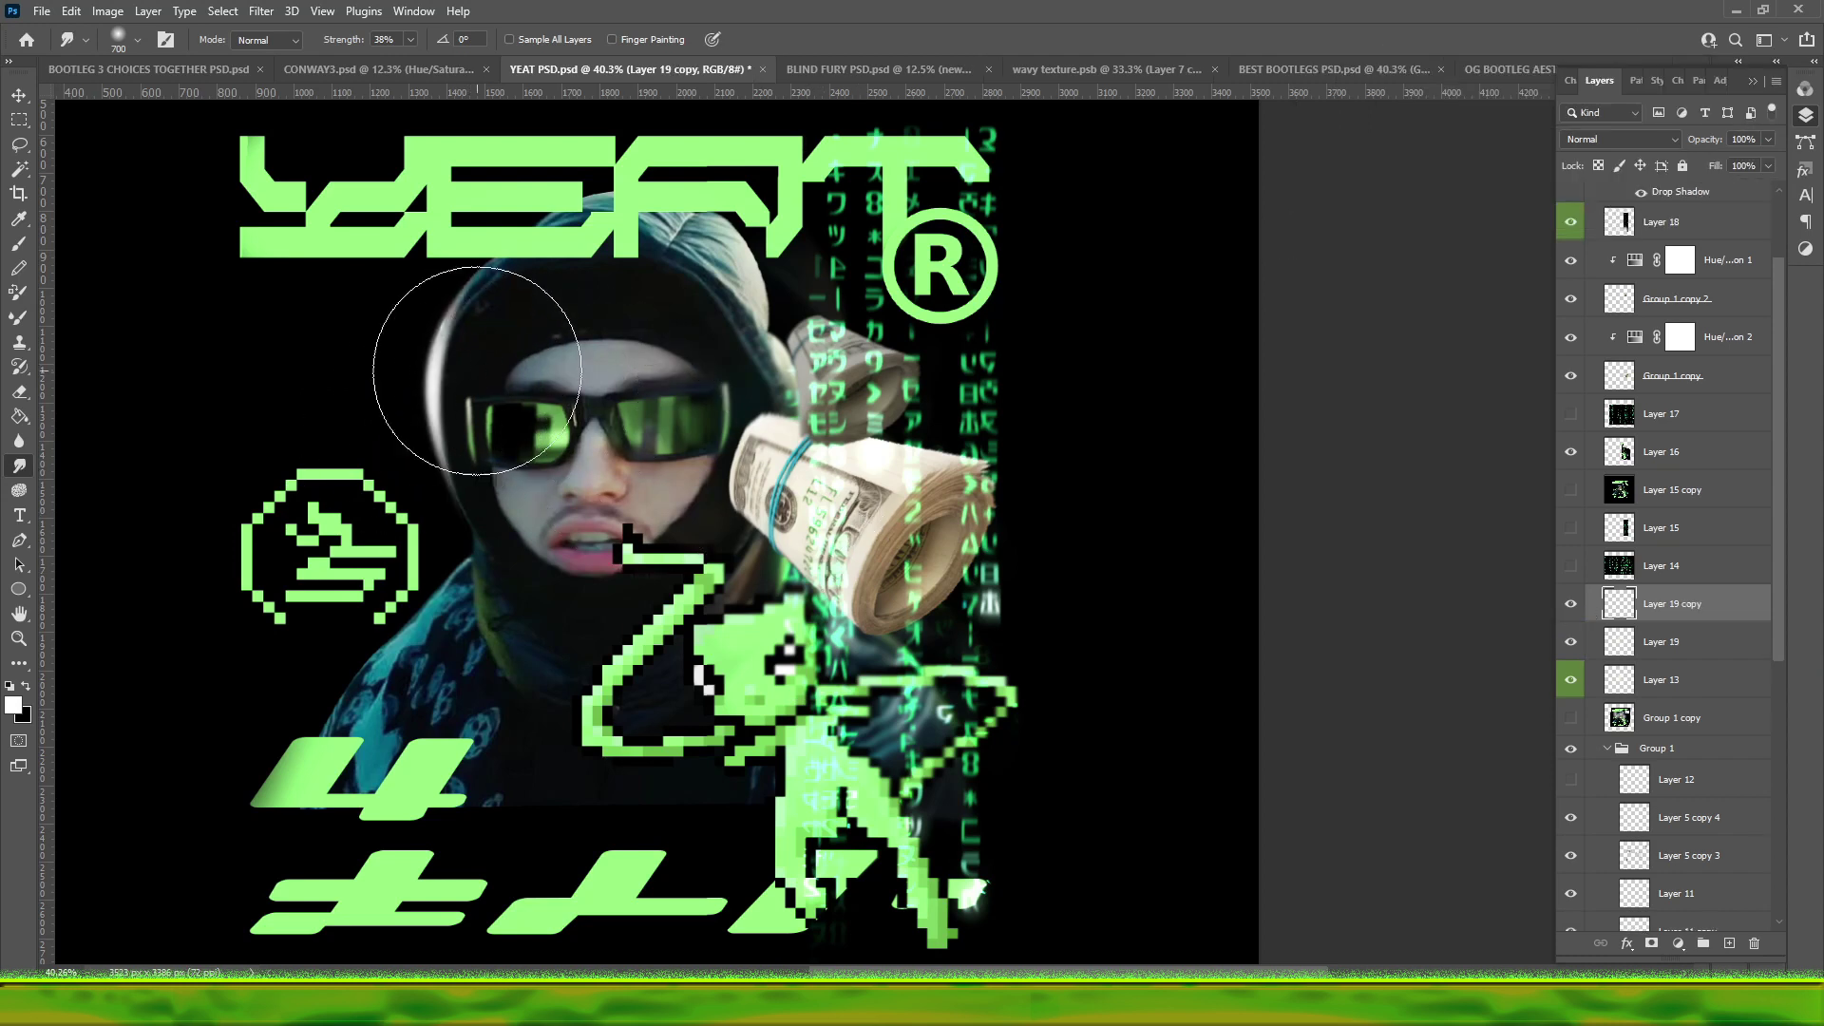
mouse_move(477, 371)
mouse_down()
mouse_move(456, 326)
mouse_move(433, 327)
mouse_move(480, 339)
mouse_up()
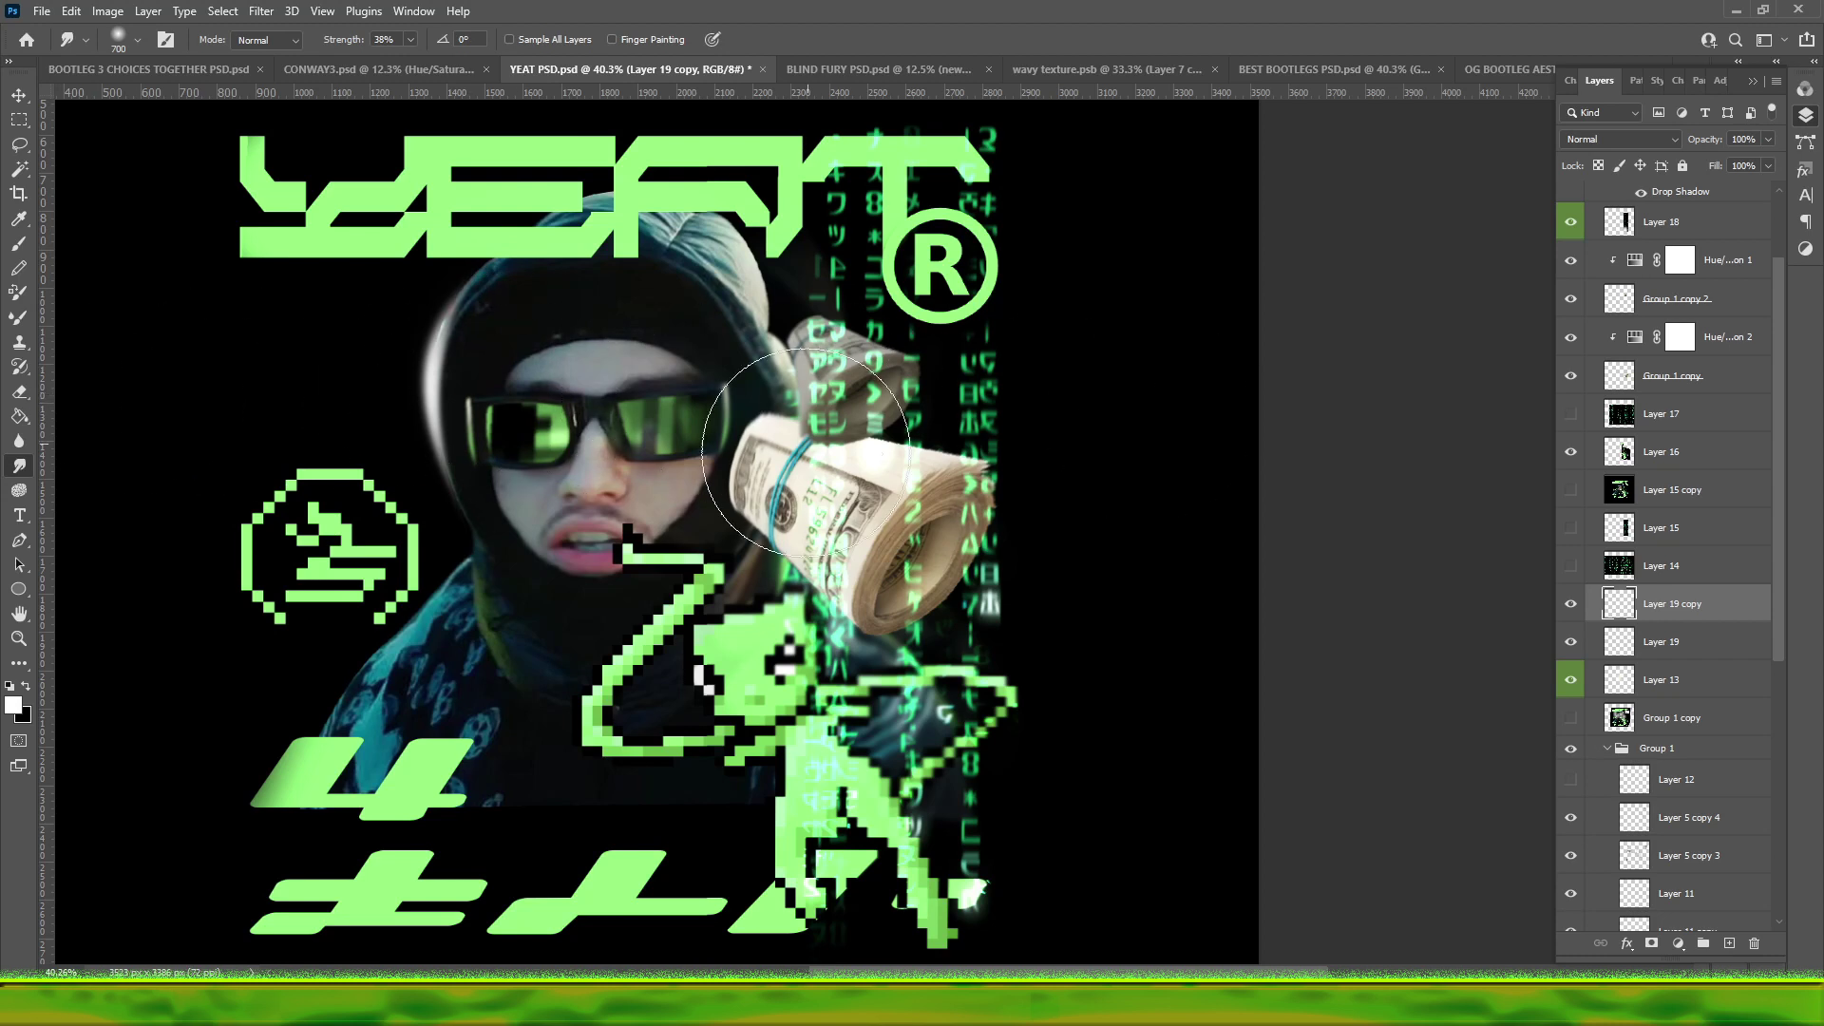
click(1571, 603)
- Hide the original Layer 19 rim light
click(1570, 641)
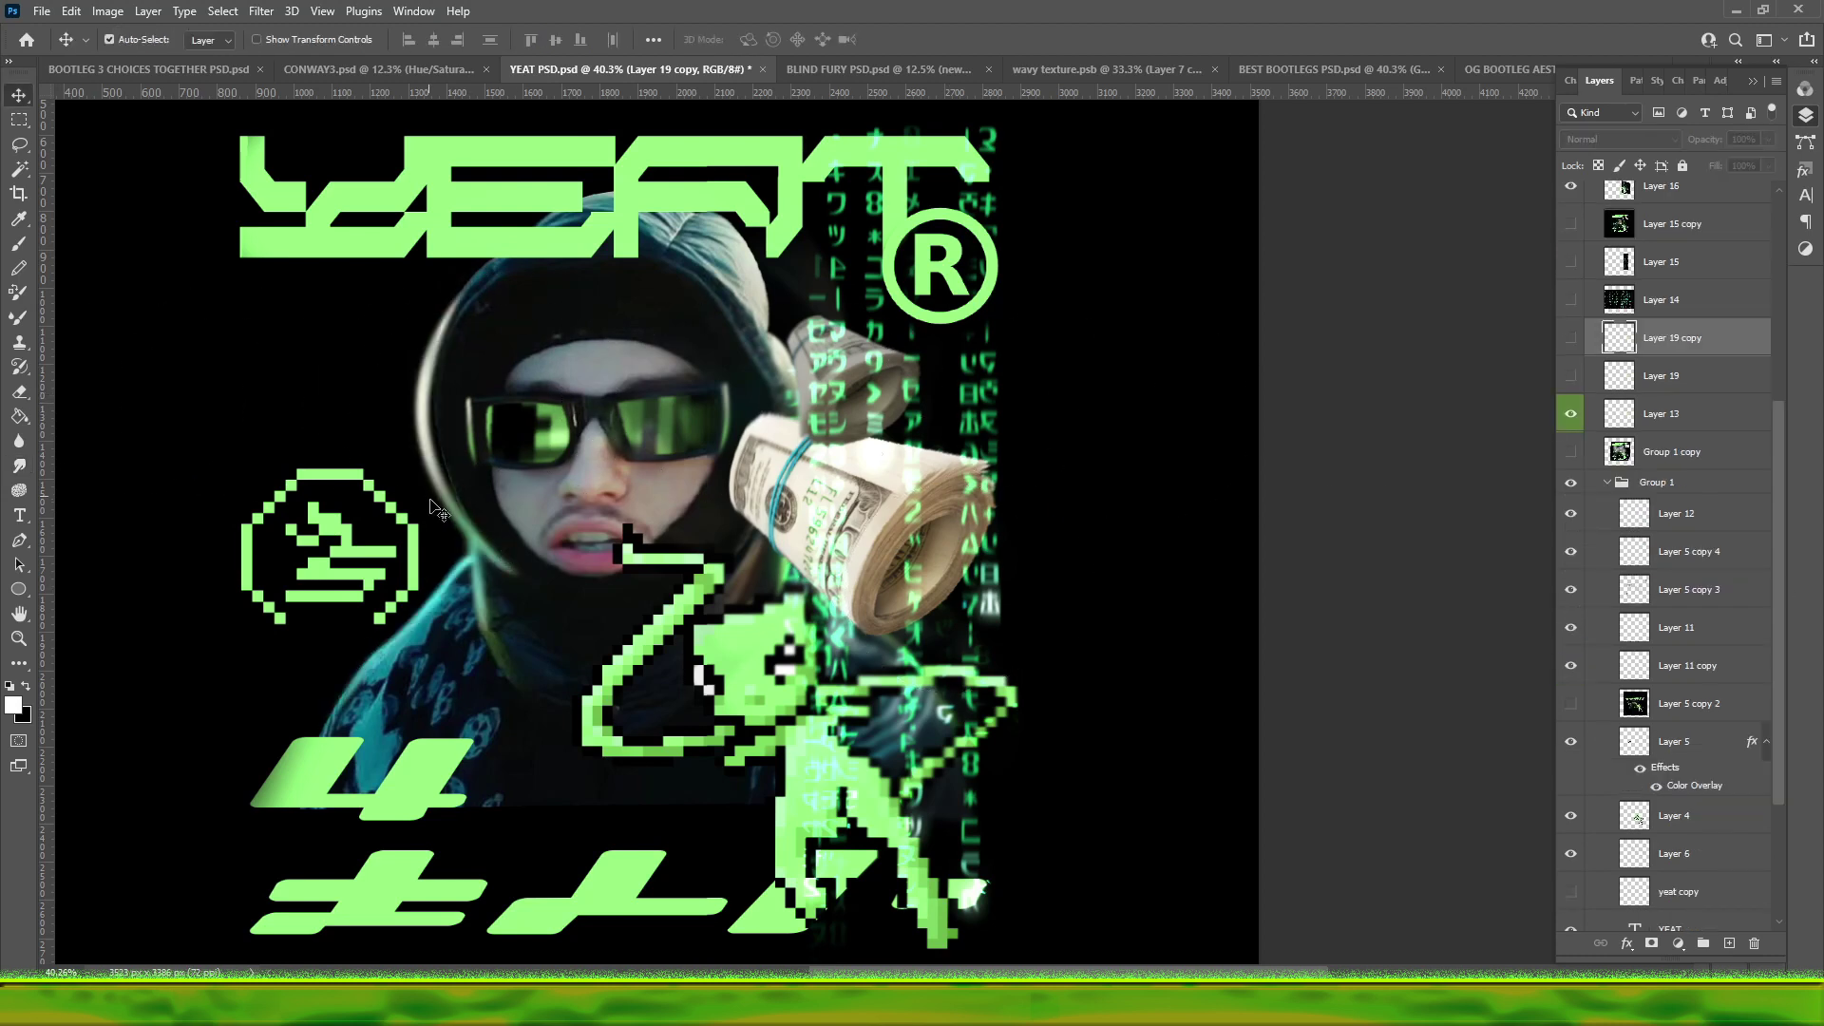
scroll(1672, 665, down, 3)
key(v)
key(b)
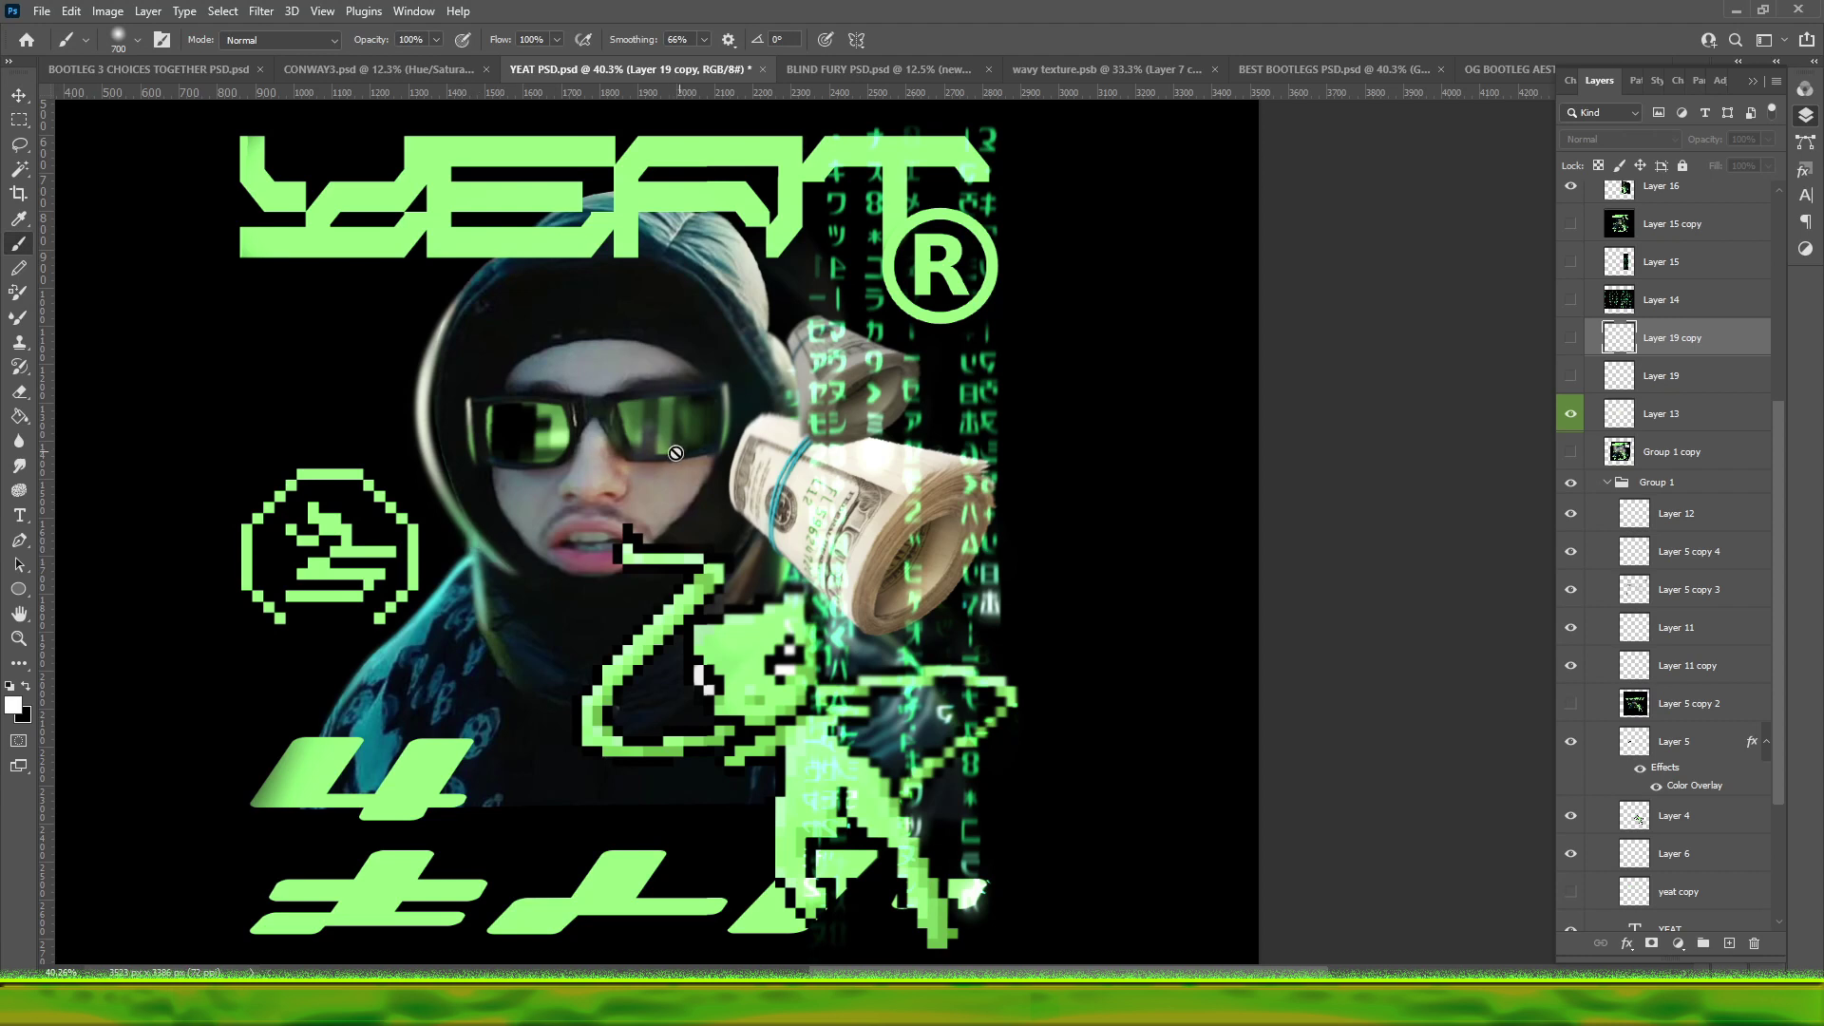
key(v)
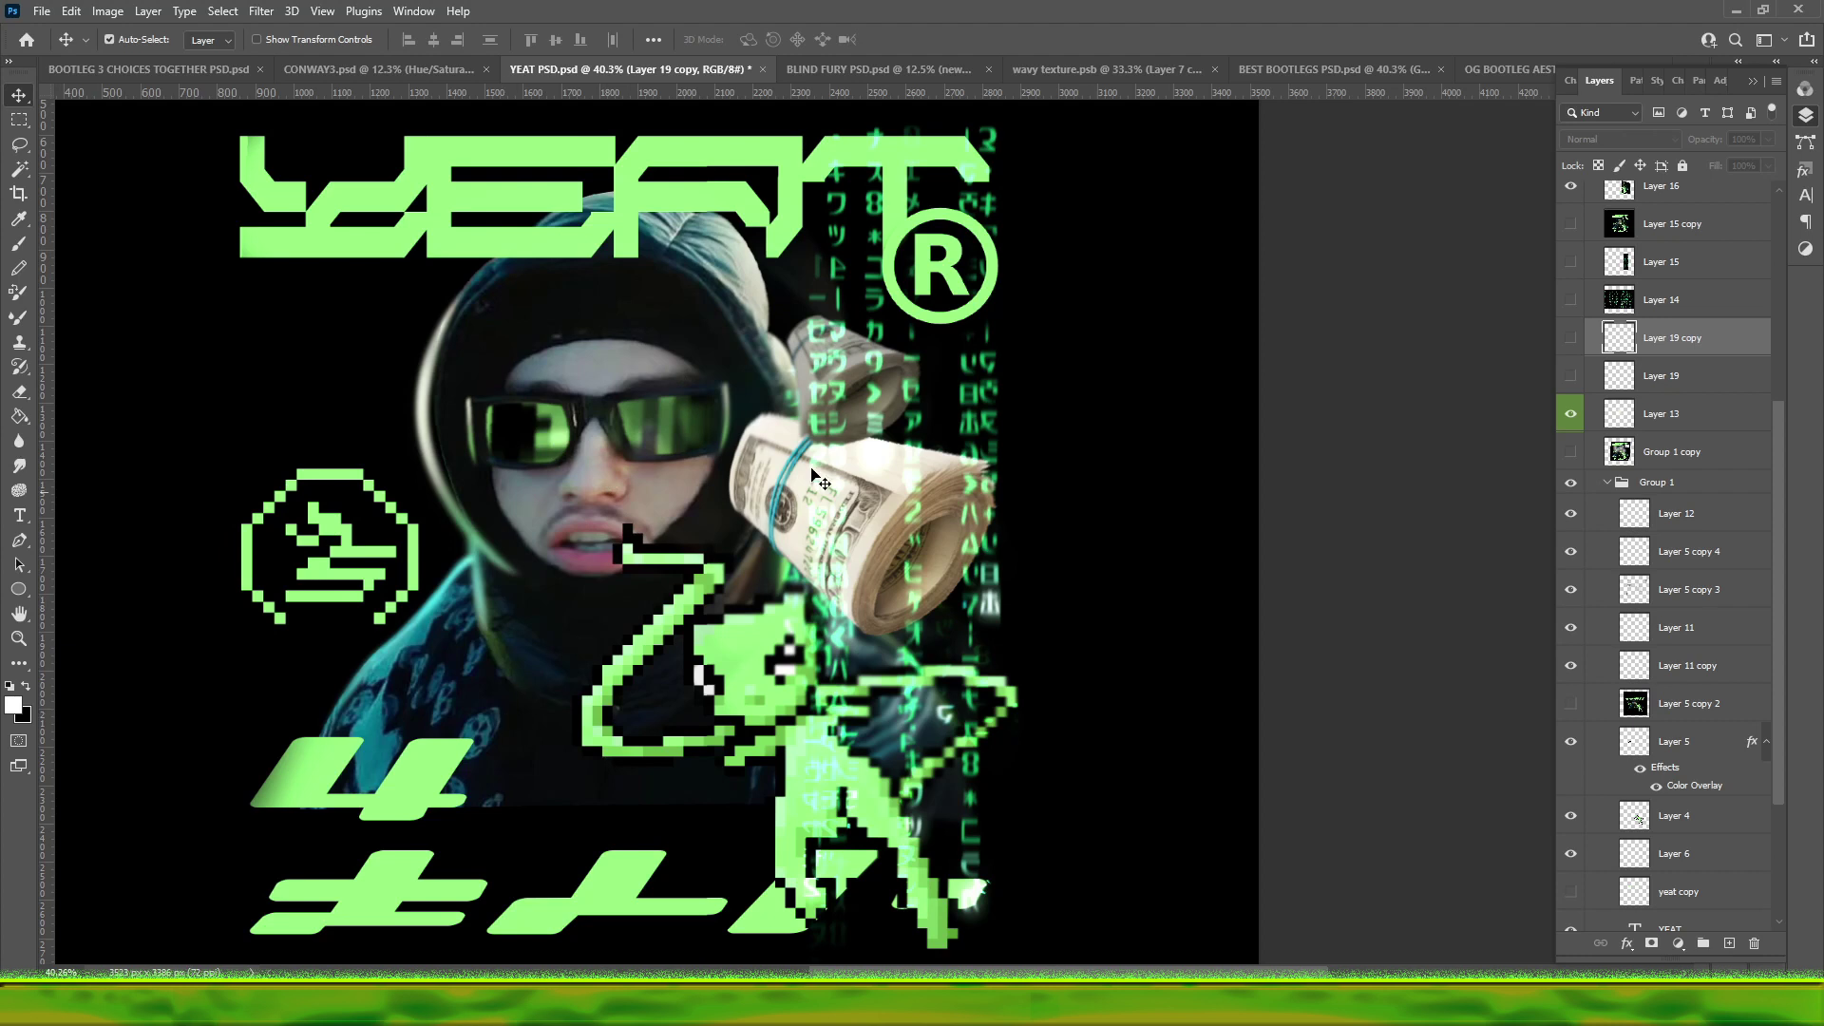
scroll(719, 464, up, 1)
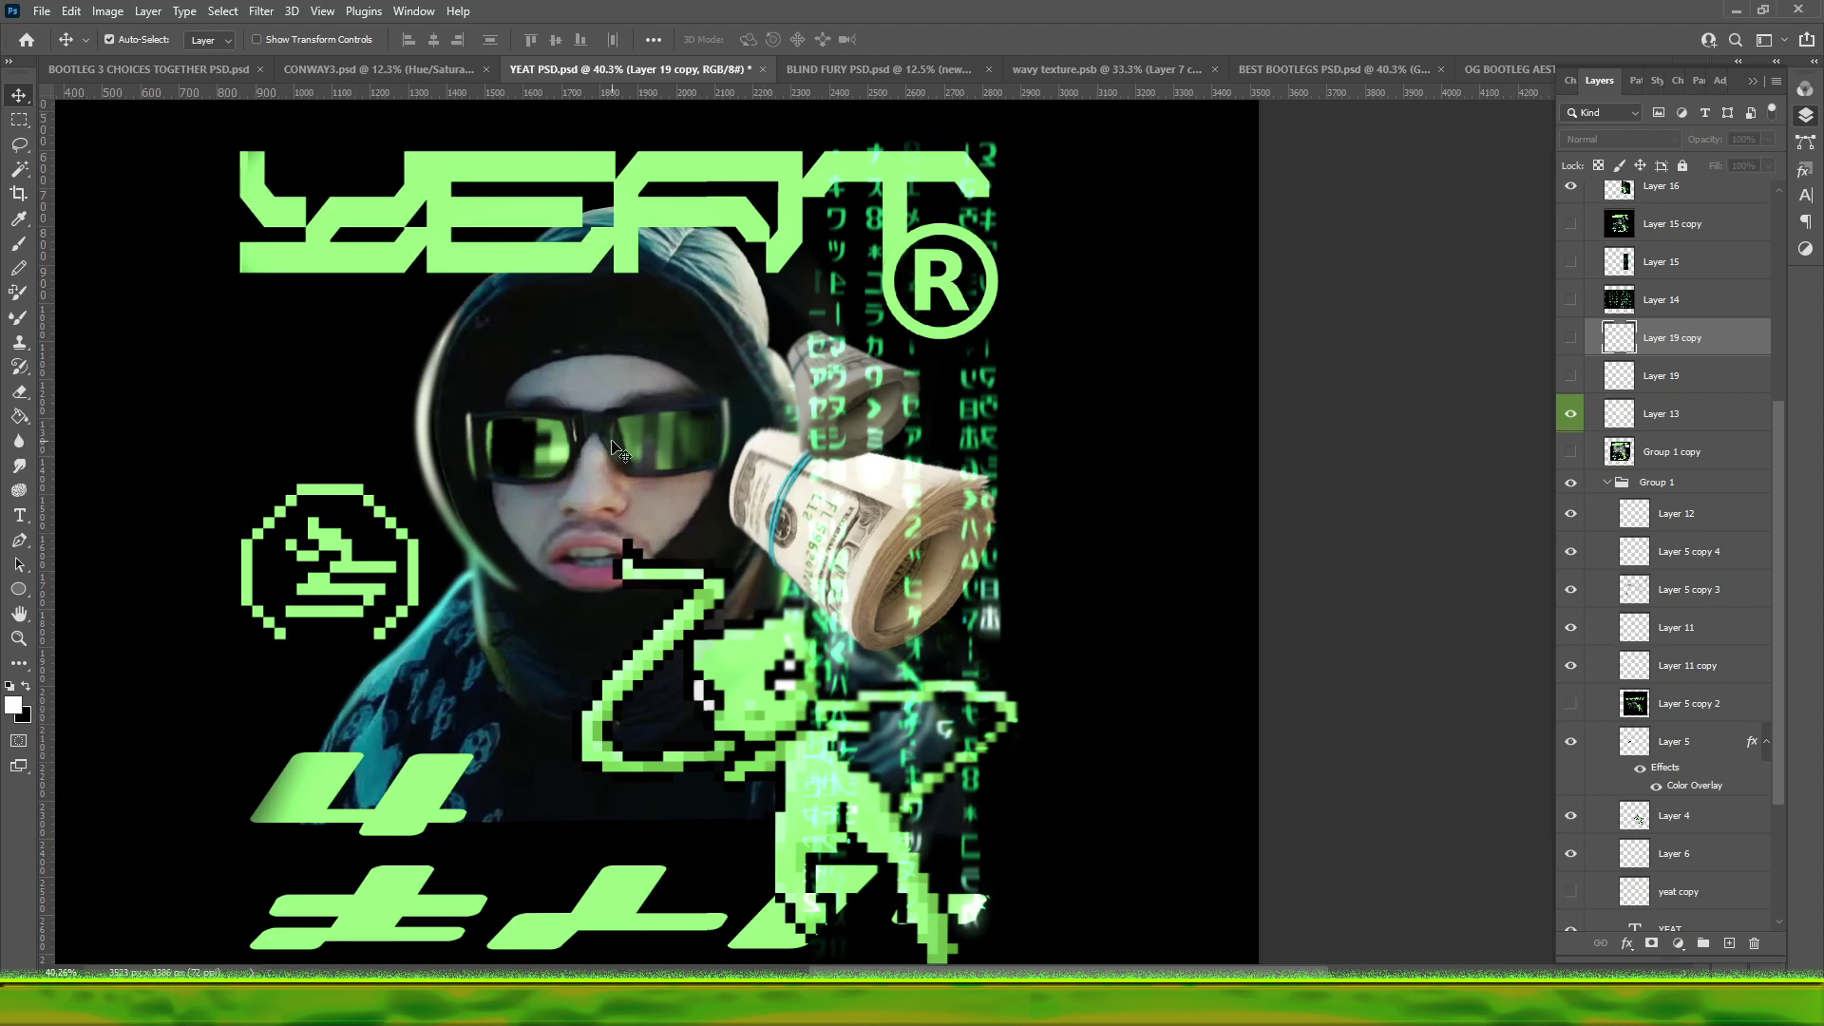
- Smudge the jacket pattern on Group 1 copy, then duplicate it to the top of the stack
key(alt+[)
key(r)
key(alt+[)
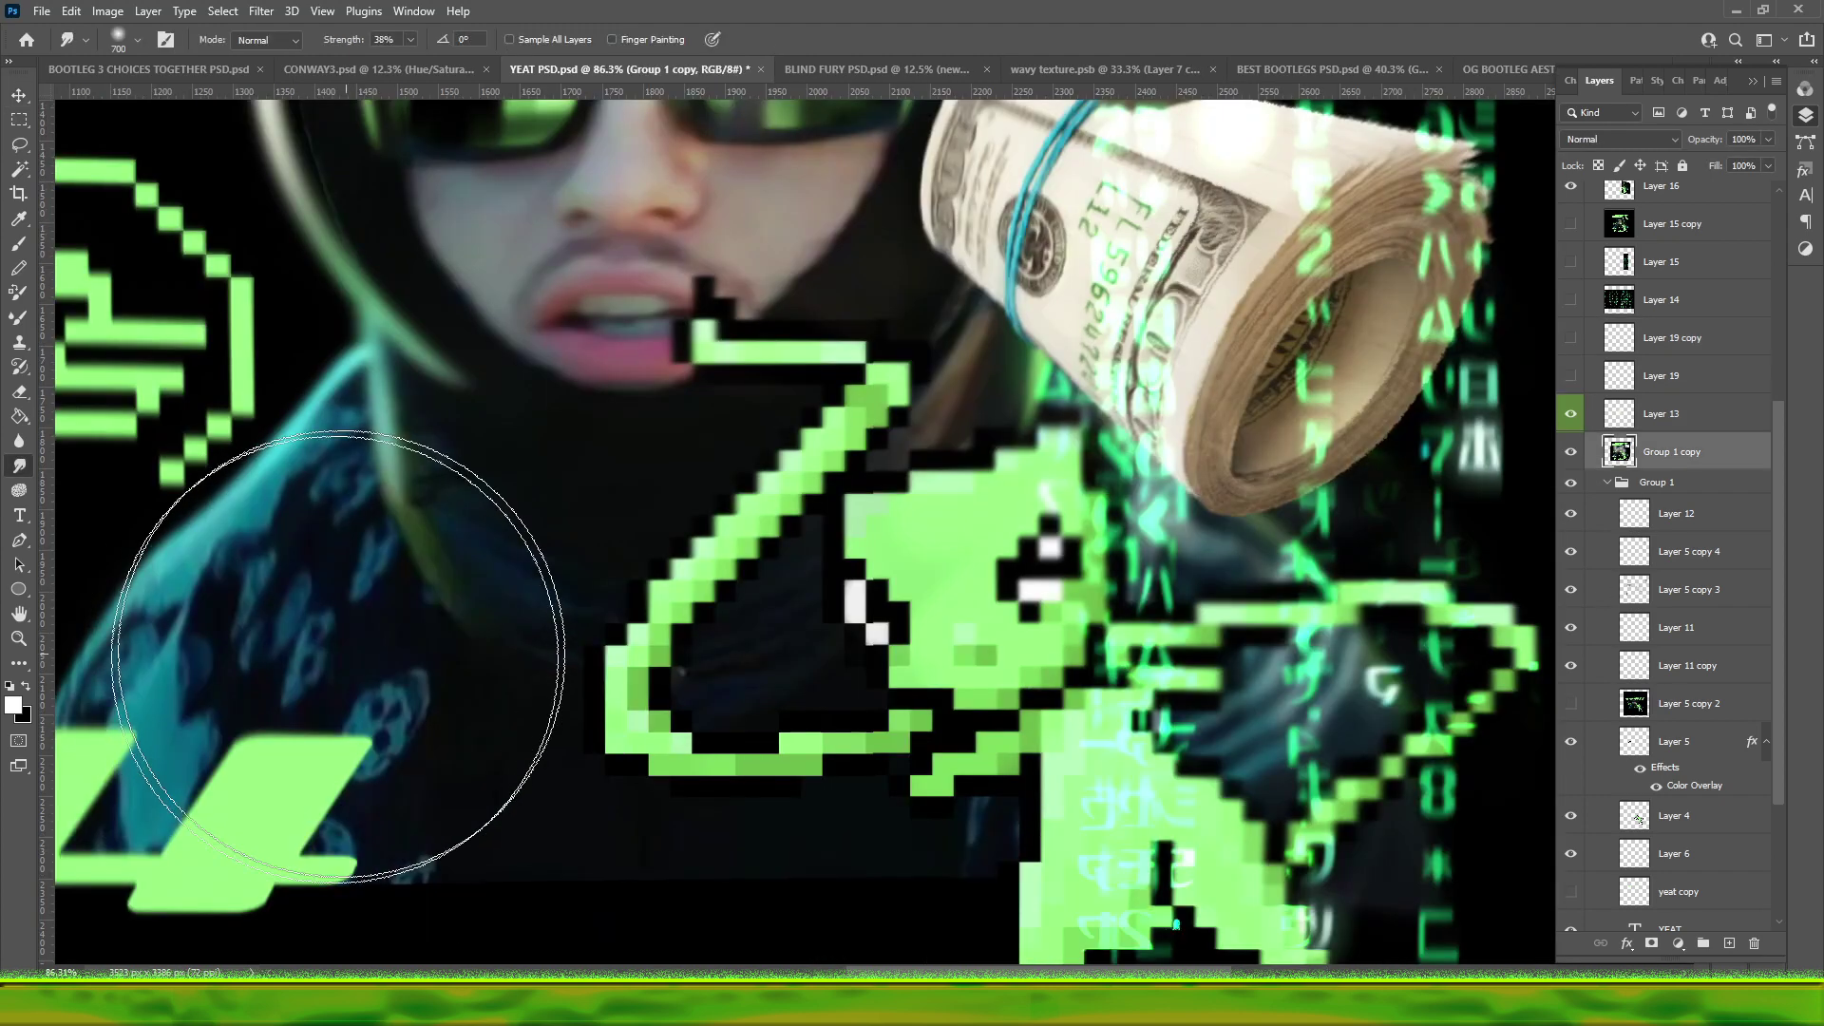
scroll(570, 456, up, 3)
mouse_move(338, 675)
mouse_down()
mouse_move(563, 654)
mouse_move(254, 692)
mouse_move(460, 653)
mouse_move(432, 743)
mouse_move(378, 699)
mouse_move(367, 773)
mouse_up()
scroll(518, 701, down, 3)
key(ctrl+j)
key(ctrl+shift+])
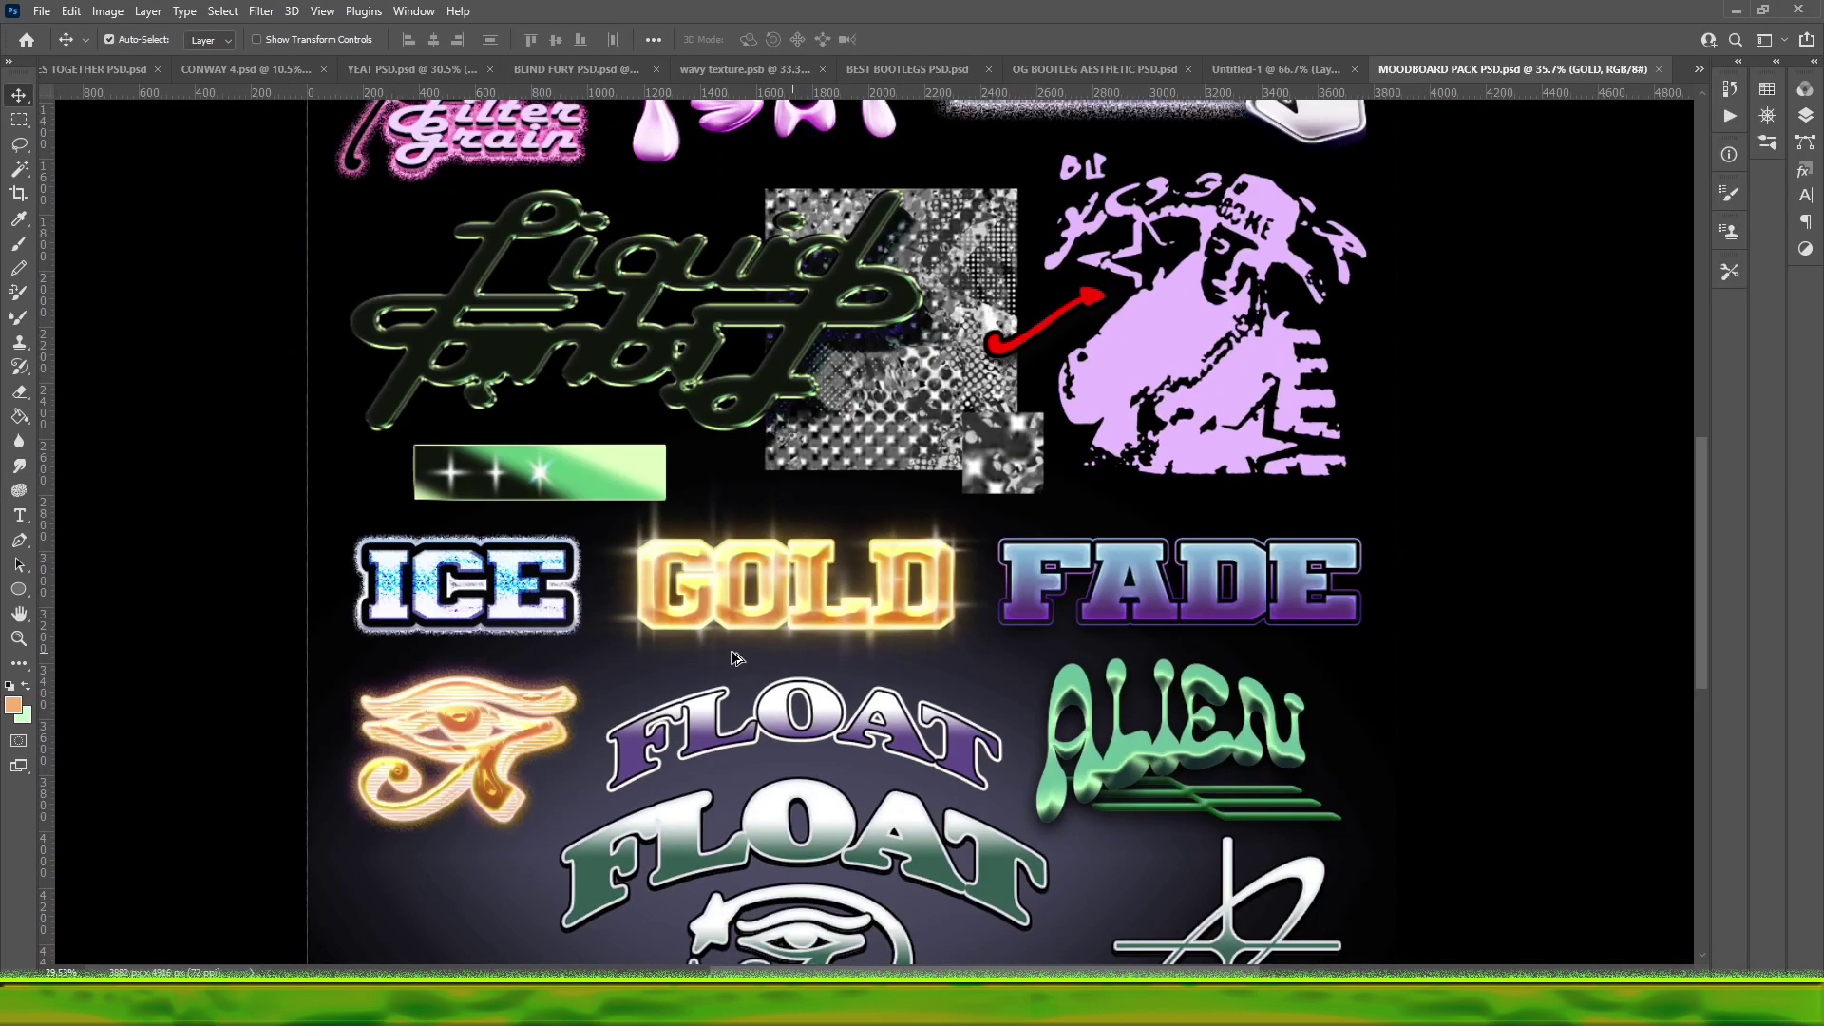
- Retype the ICE text as LOGG and commit it
mouse_move(503, 584)
mouse_down()
mouse_move(499, 545)
mouse_move(551, 561)
mouse_move(503, 584)
mouse_up()
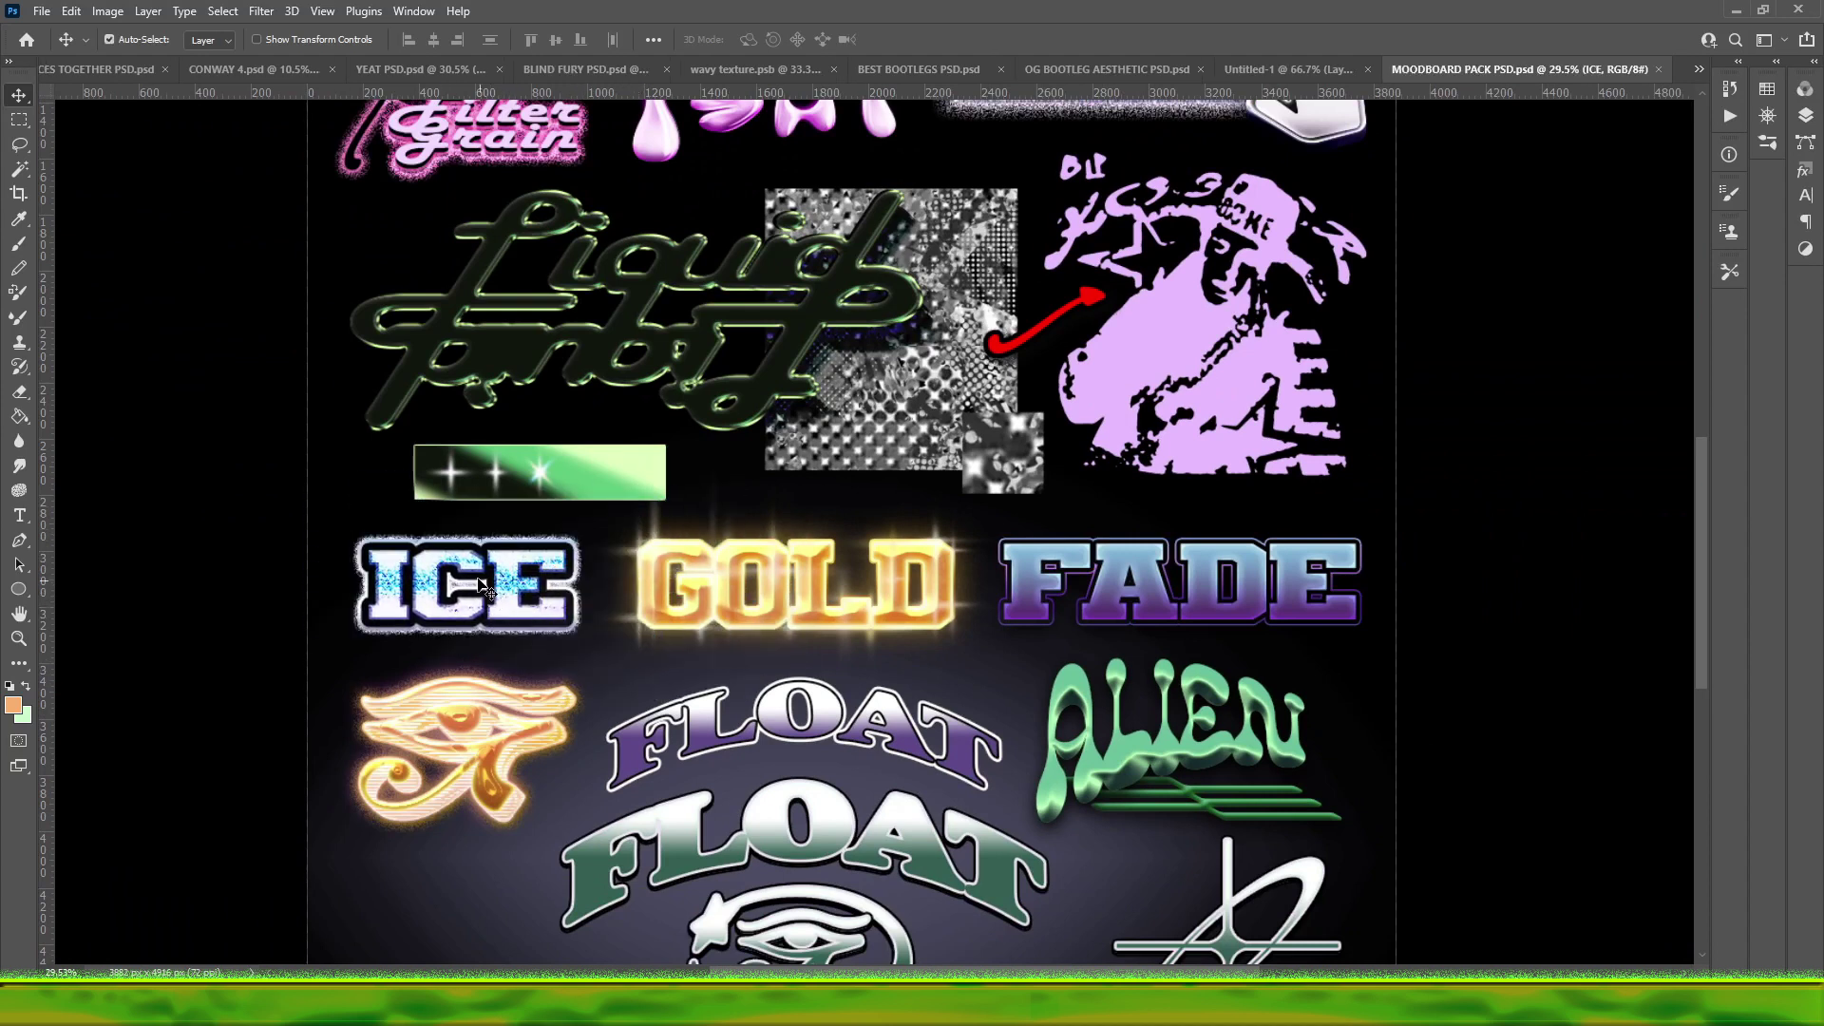
key(t)
click(482, 572)
key(ctrl+a)
text(L)
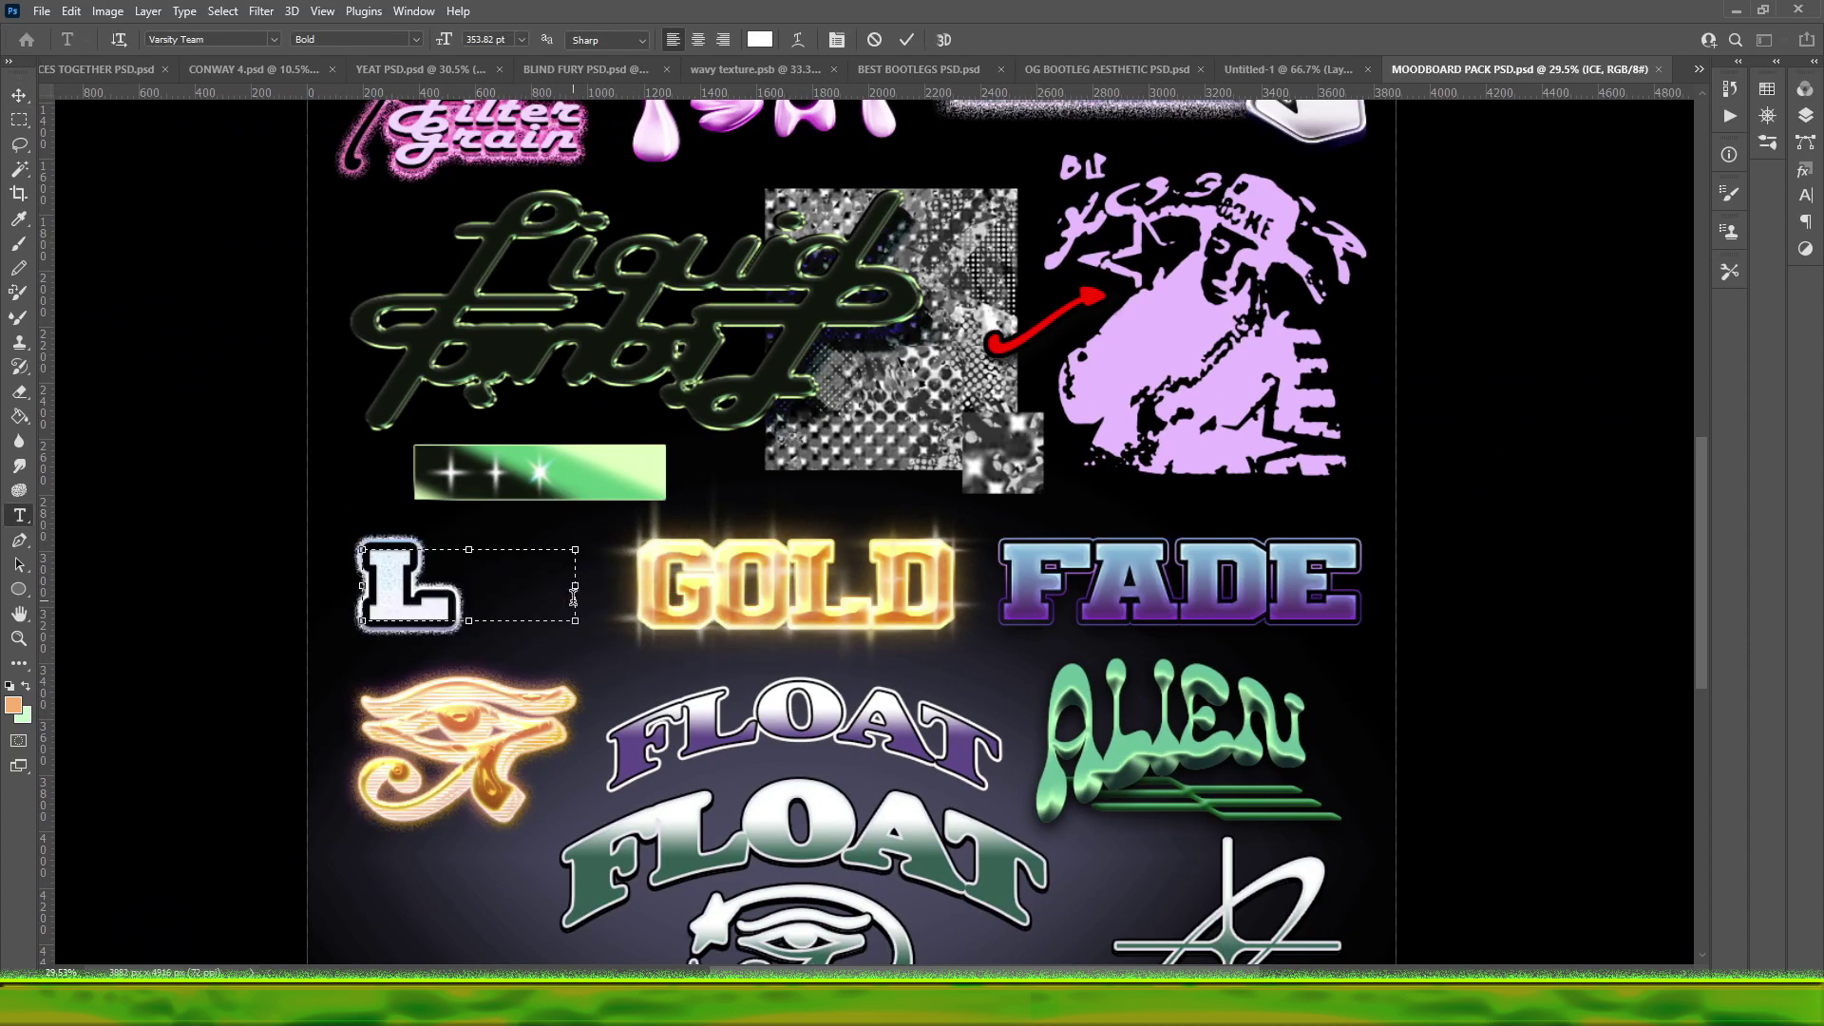
text(OGG)
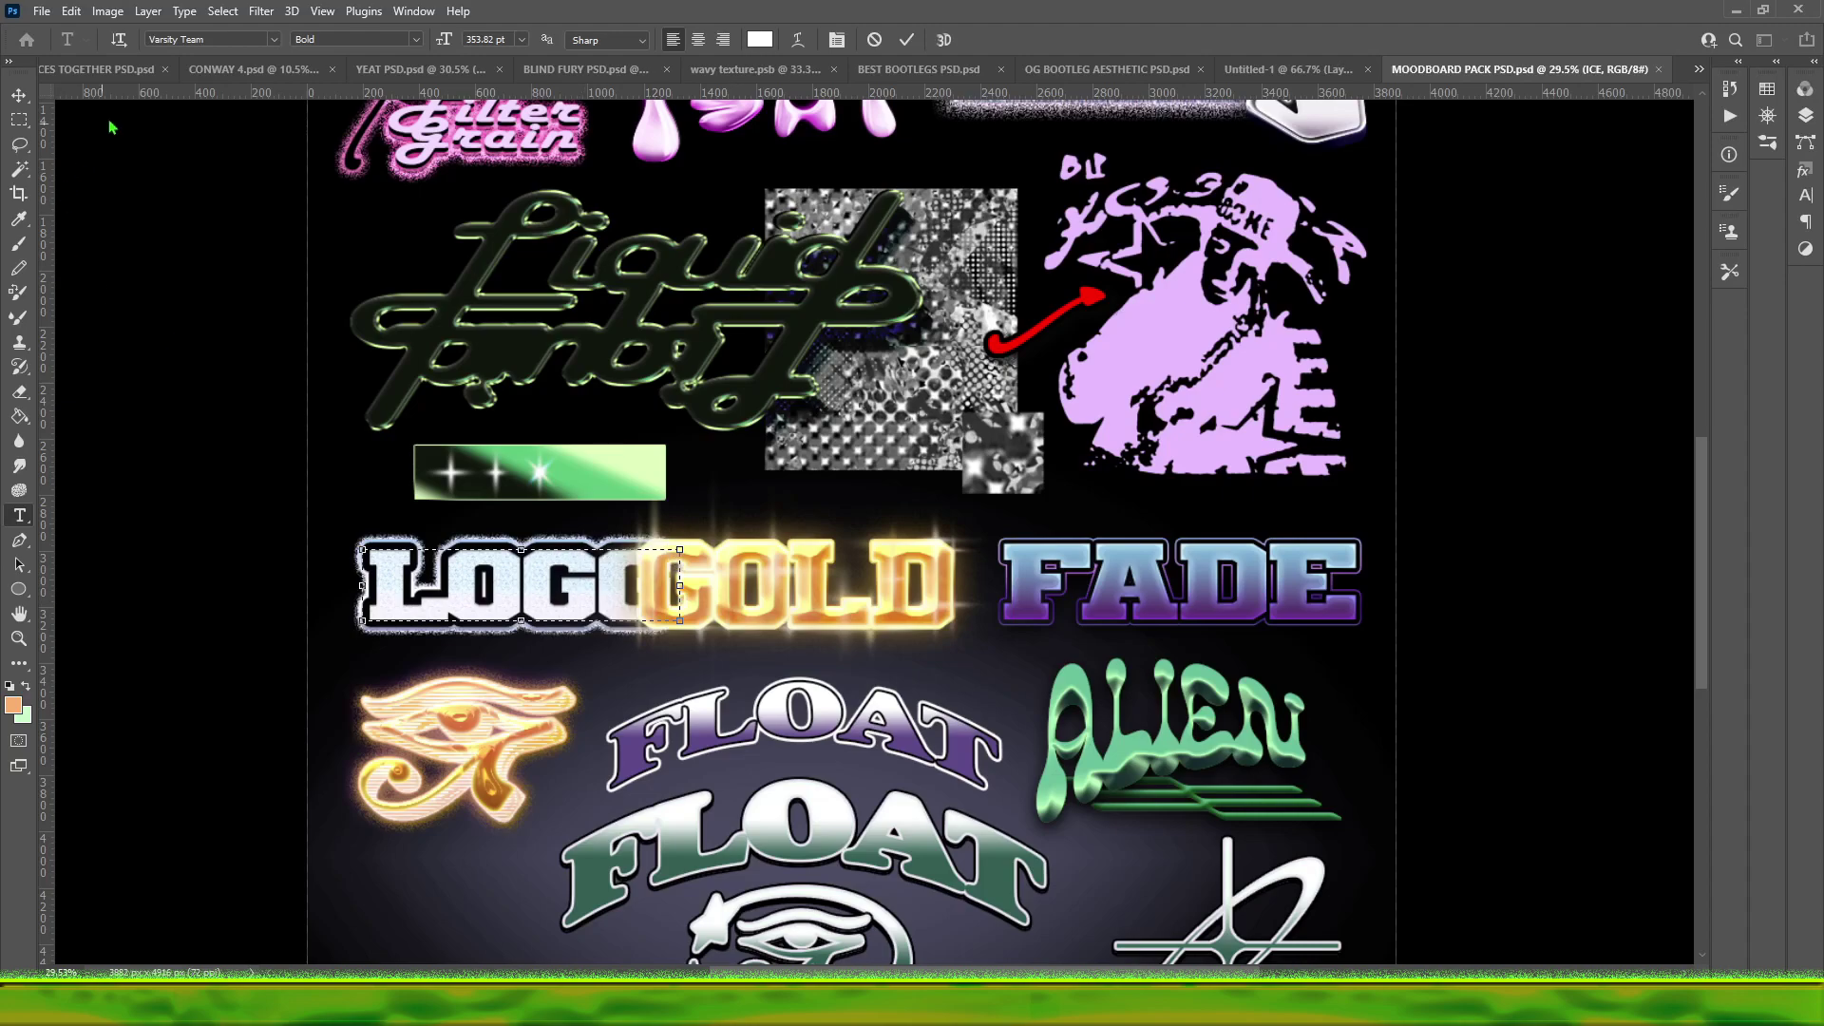
key(ctrl+Return)
key(v)
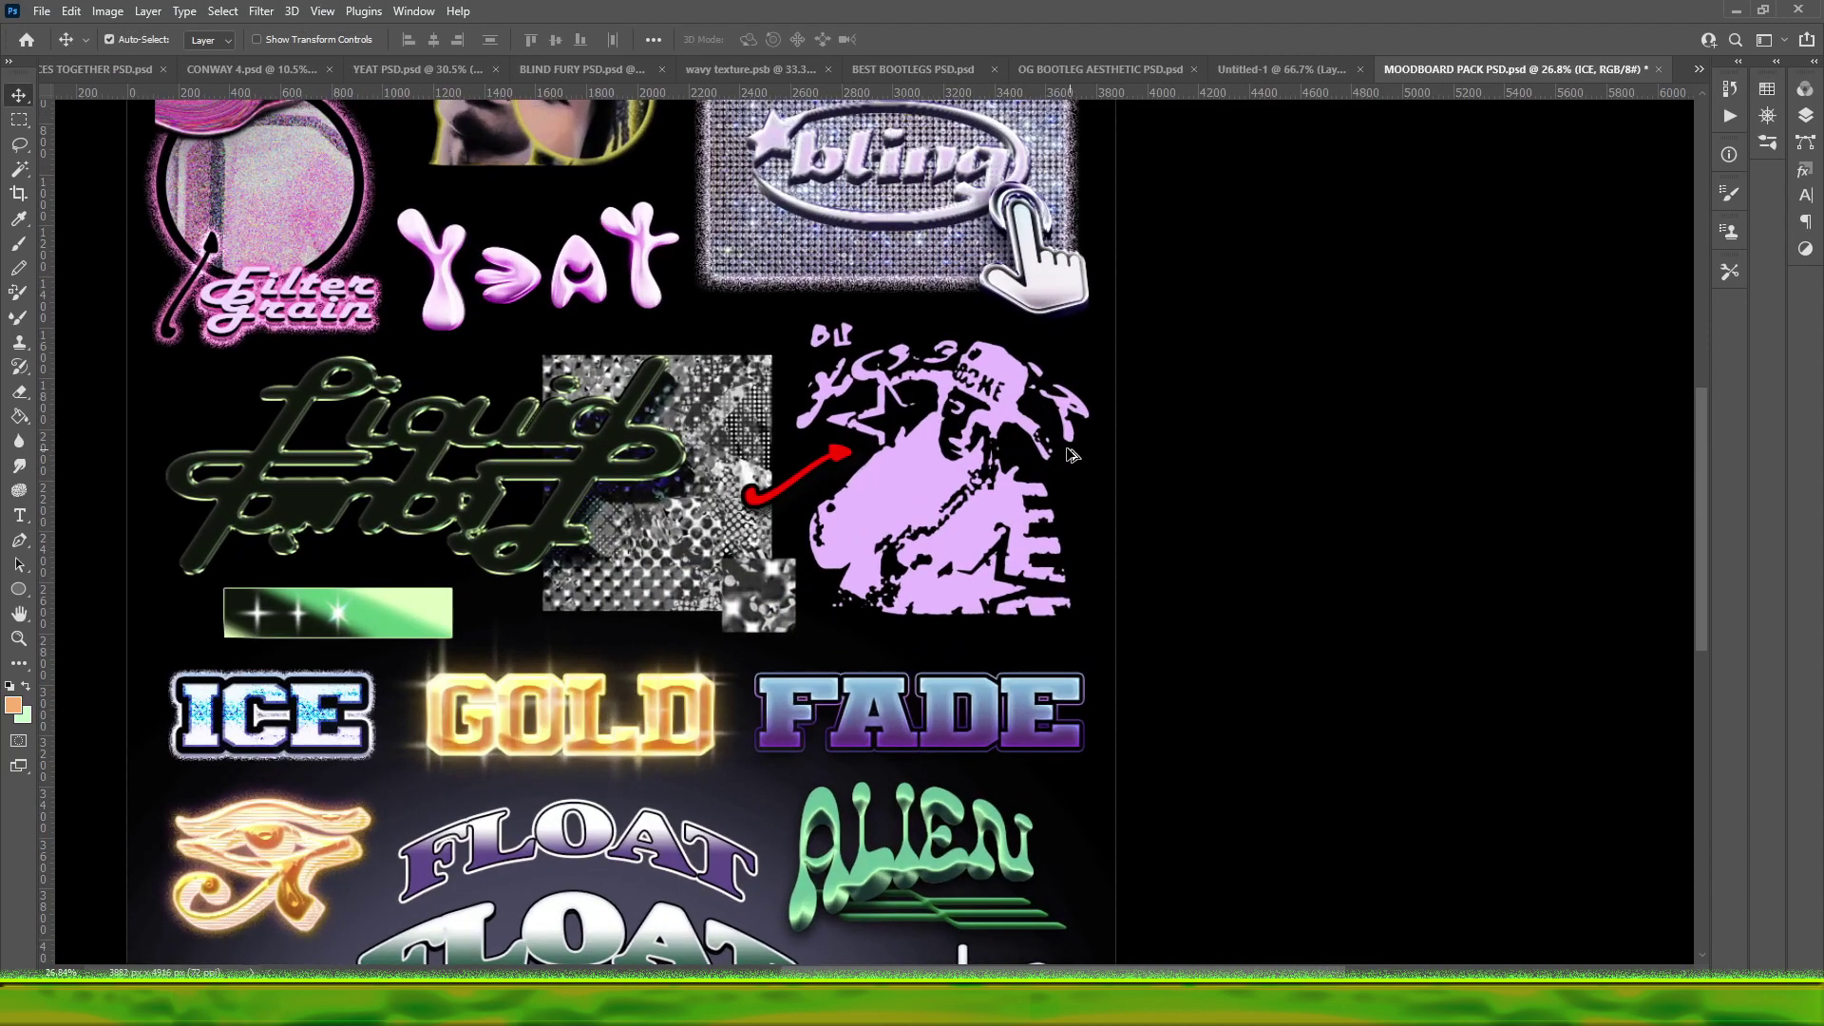
- Scroll around the MOODBOARD PACK board to view the text effects
scroll(868, 537, up, 3)
scroll(868, 537, up, 3)
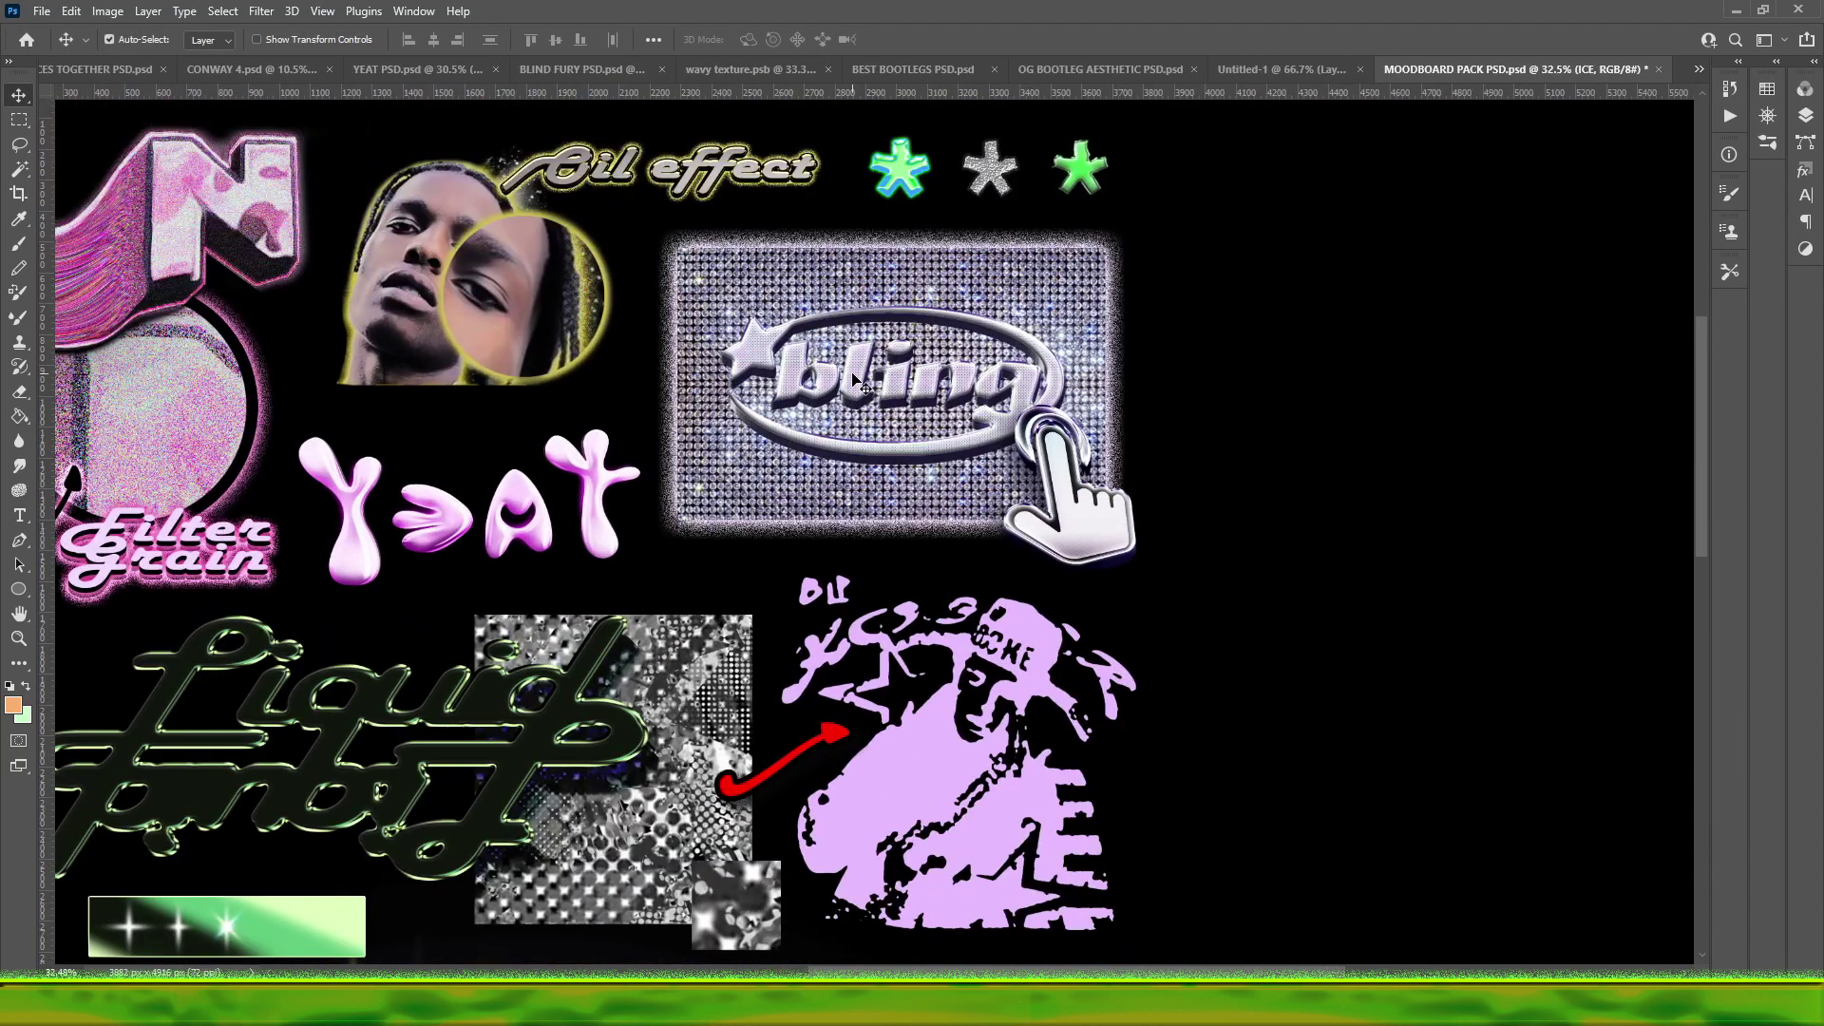
scroll(920, 462, up, 2)
scroll(920, 463, down, 3)
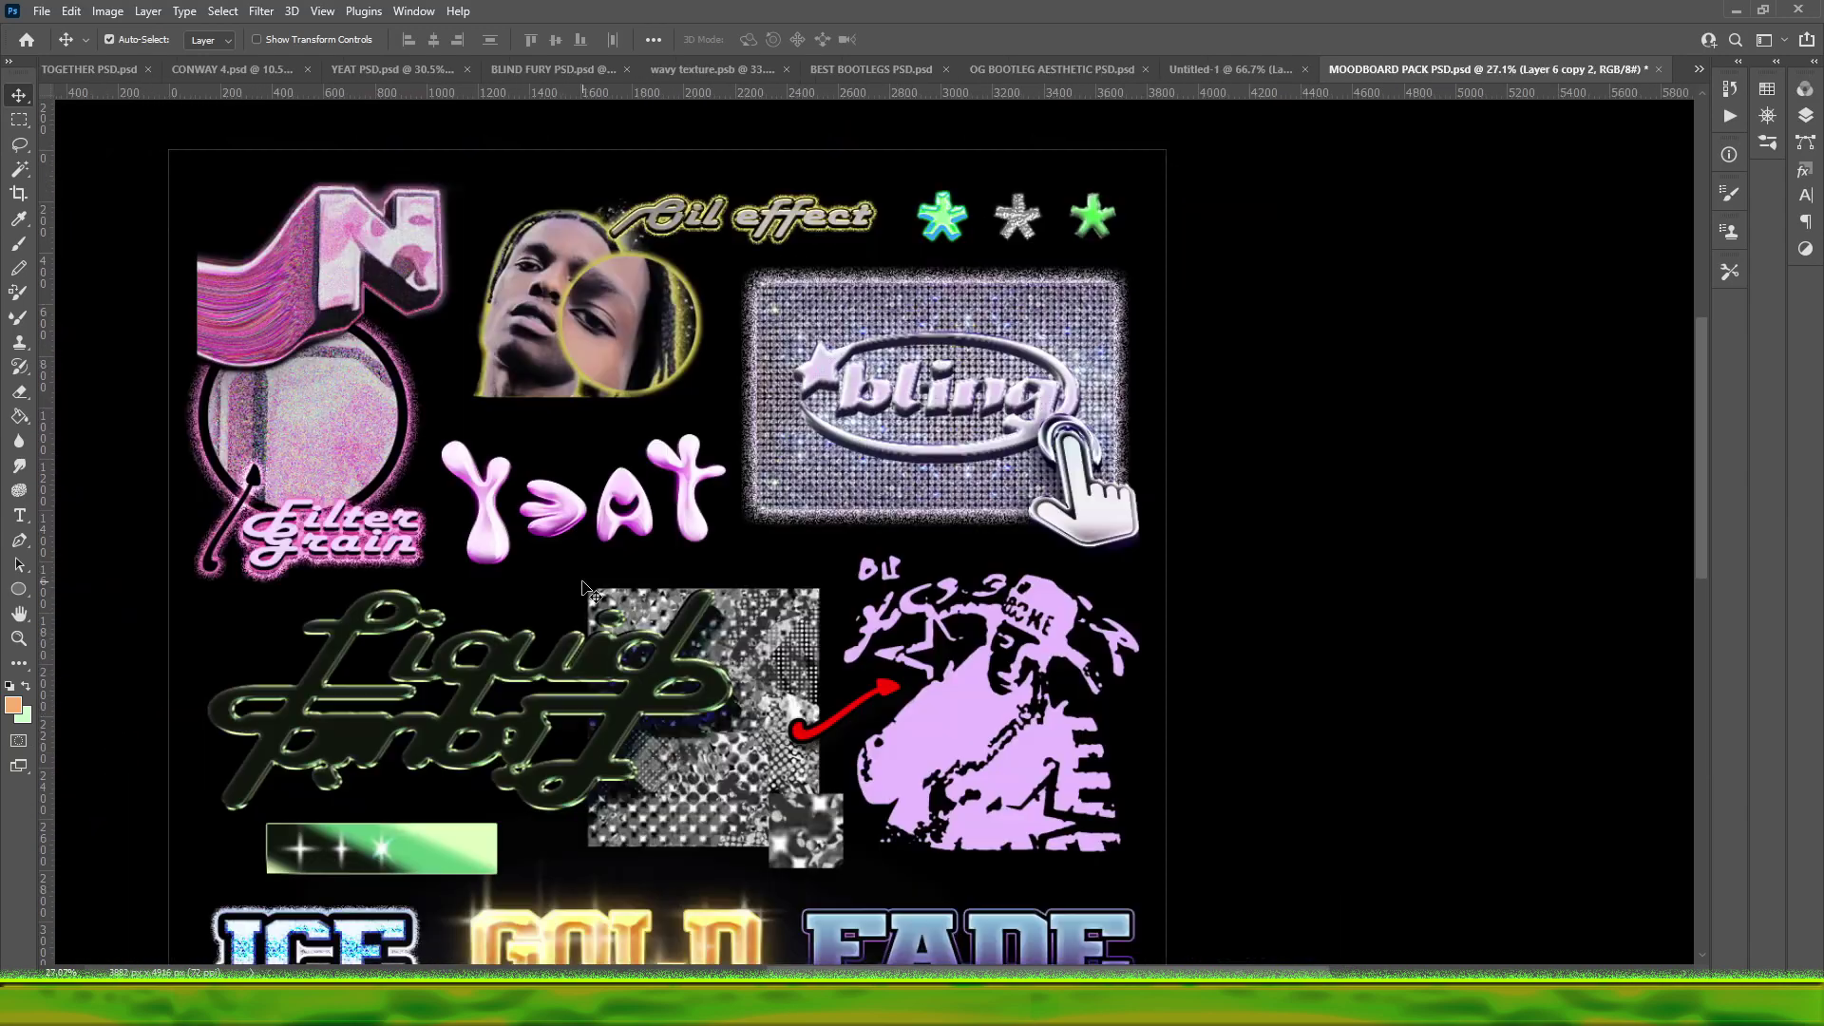
scroll(584, 589, down, 5)
scroll(584, 589, down, 6)
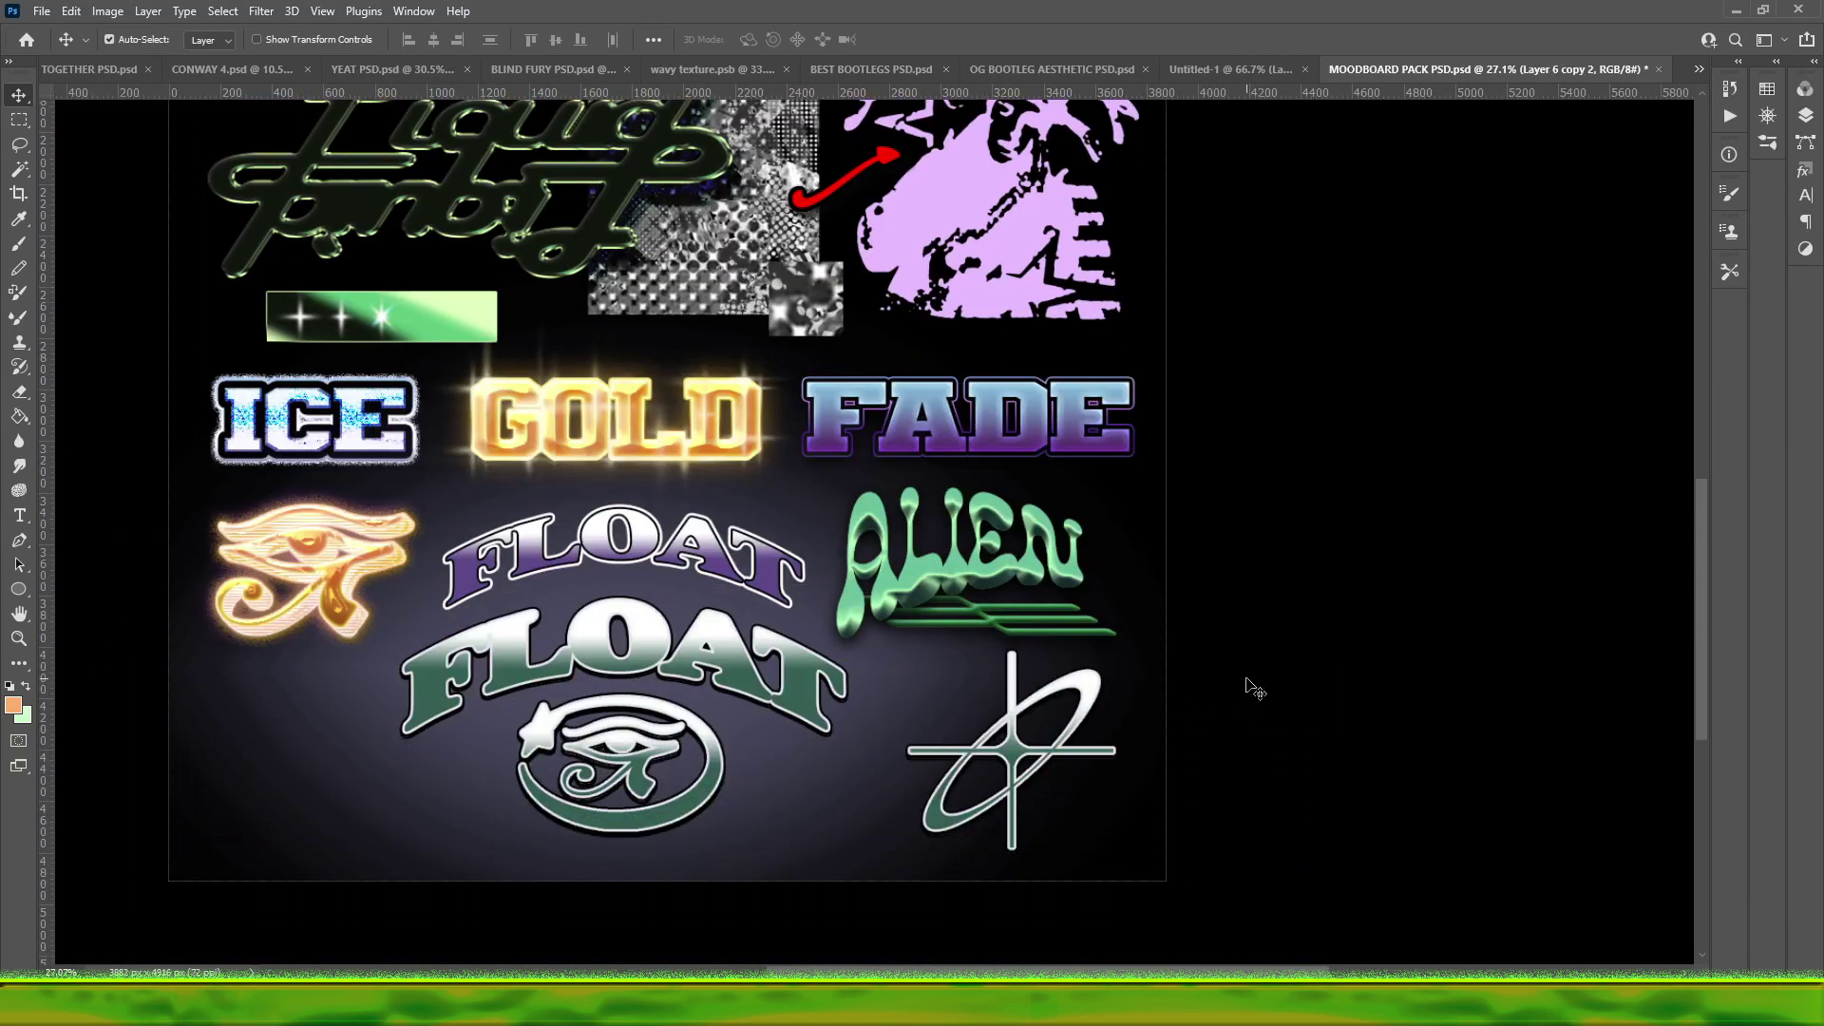
scroll(1117, 674, up, 3)
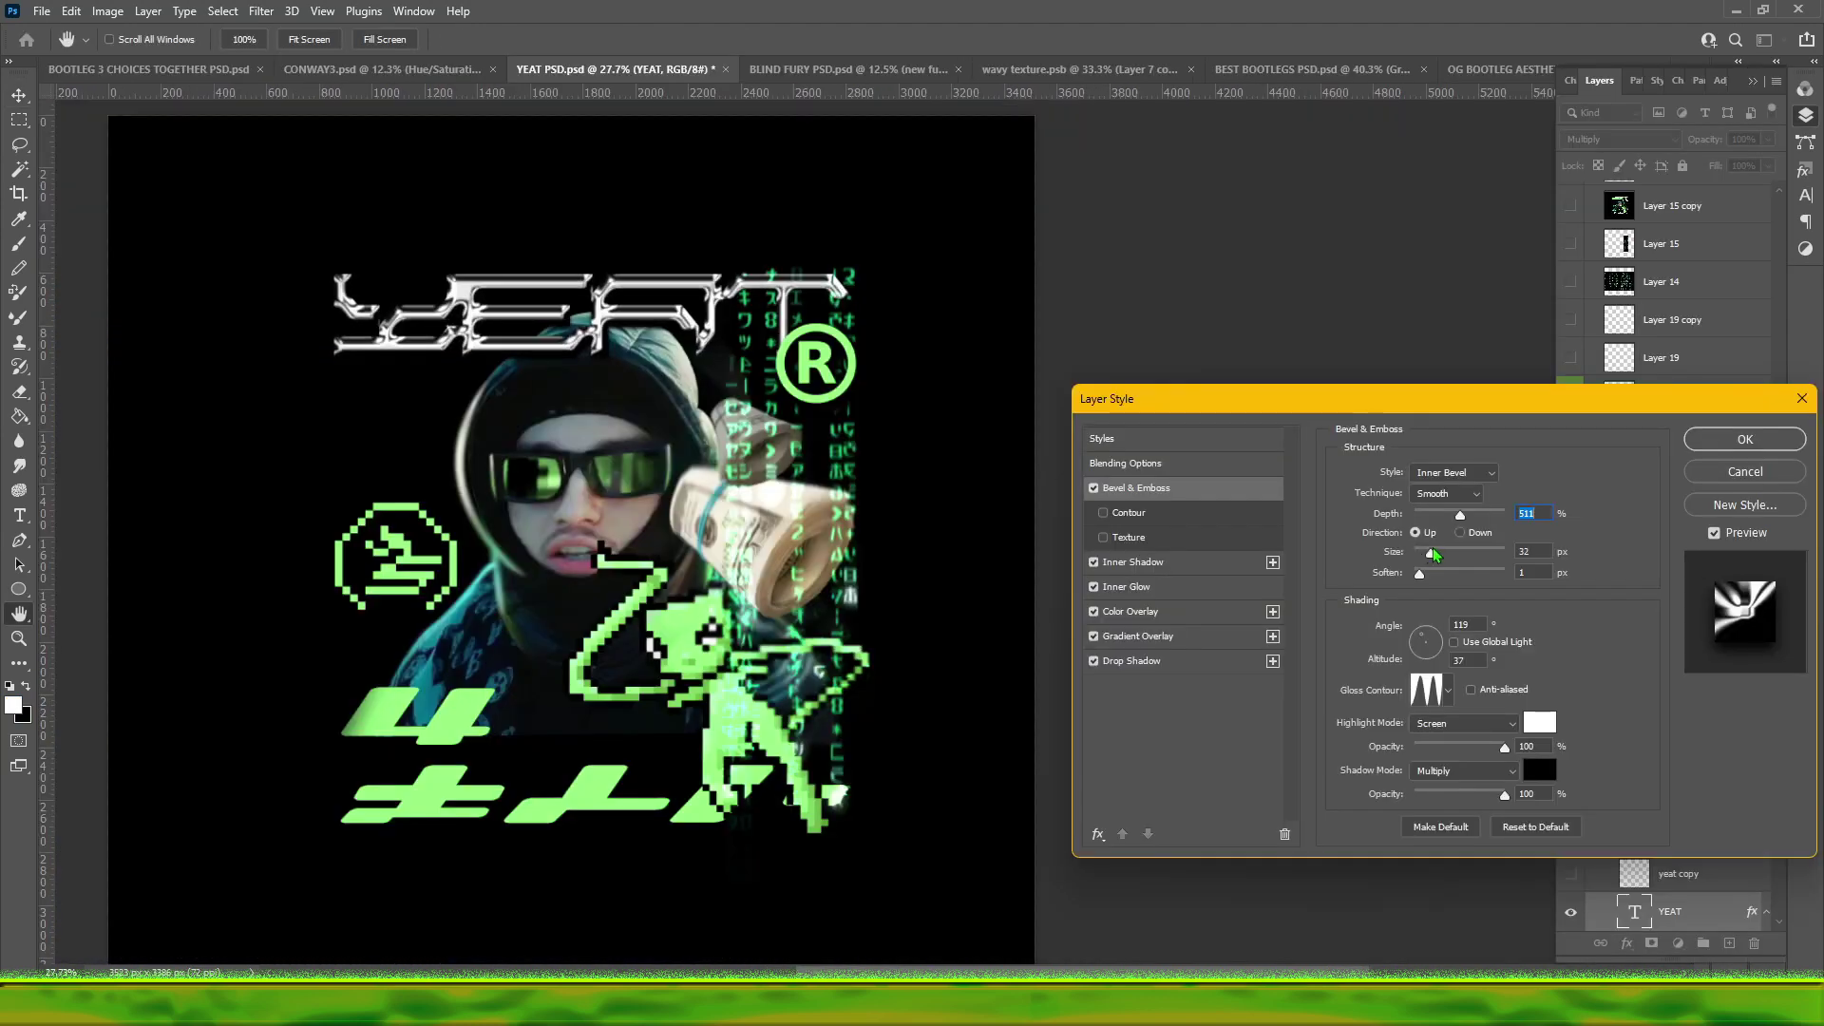
- Lower the YEAT text's Bevel & Emboss size to 16 px and apply the style
drag(1431, 556, 1425, 554)
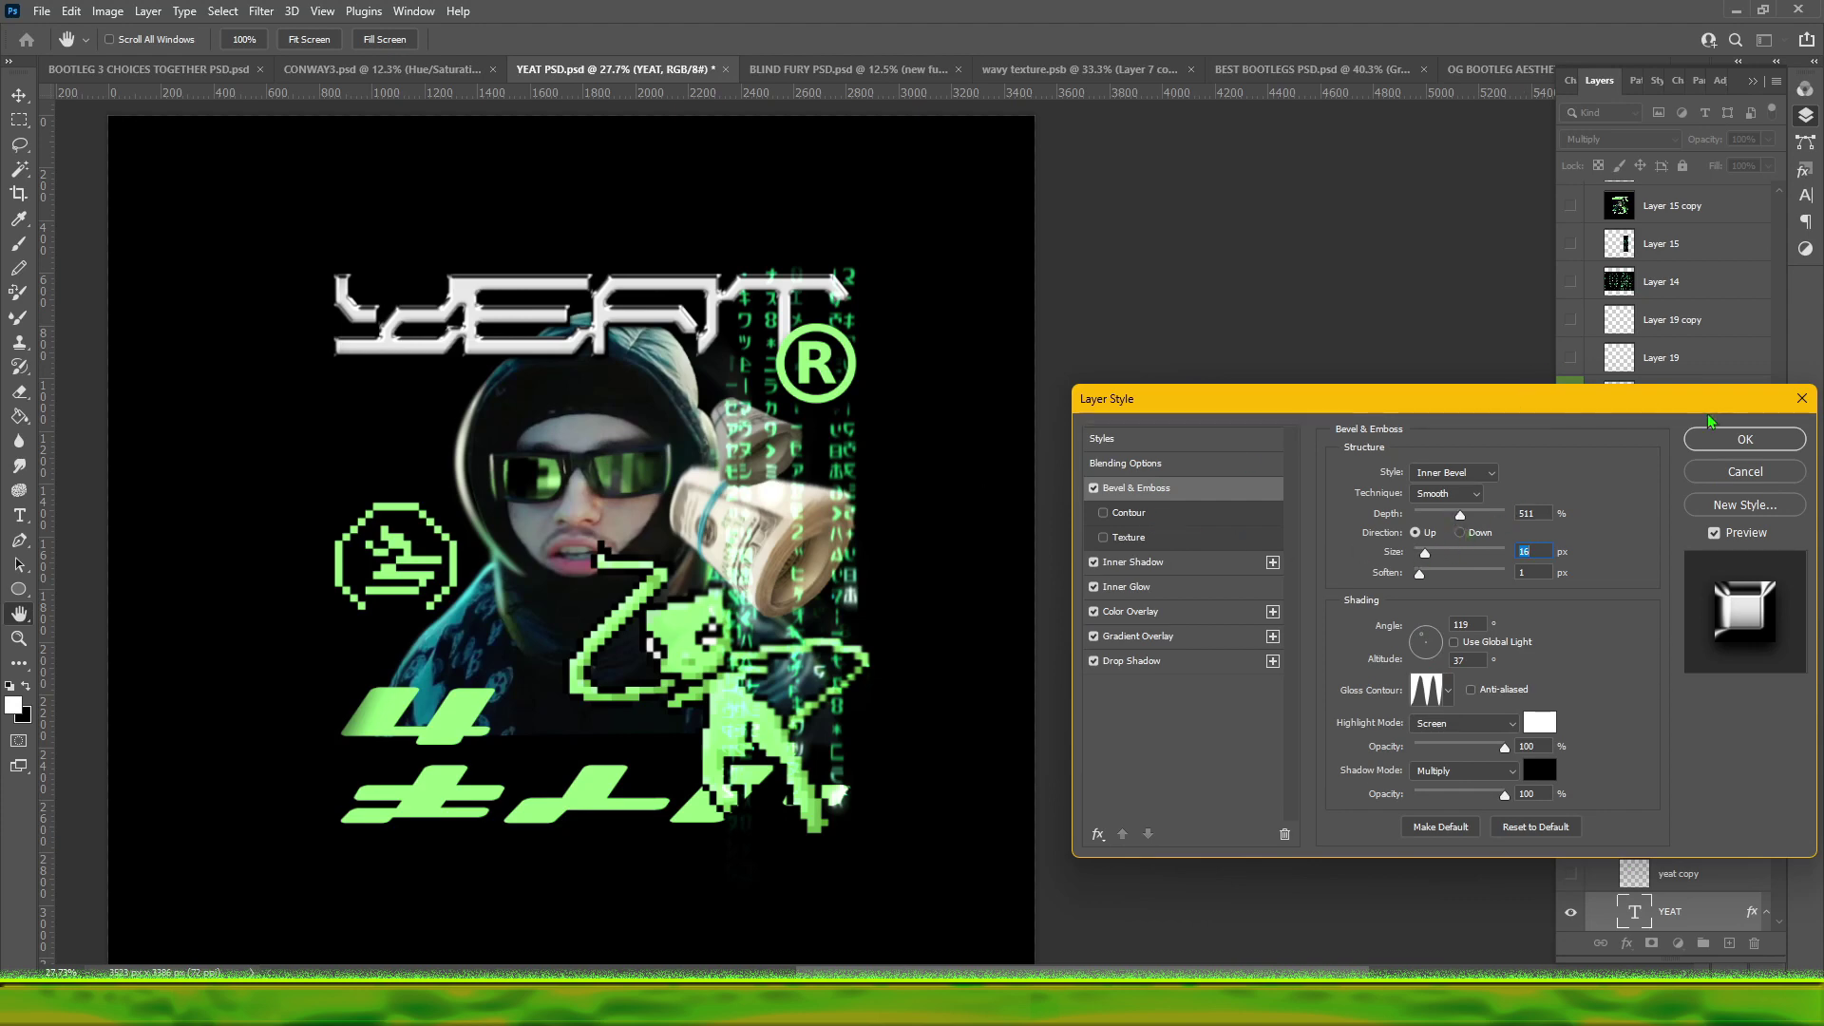
click(1746, 440)
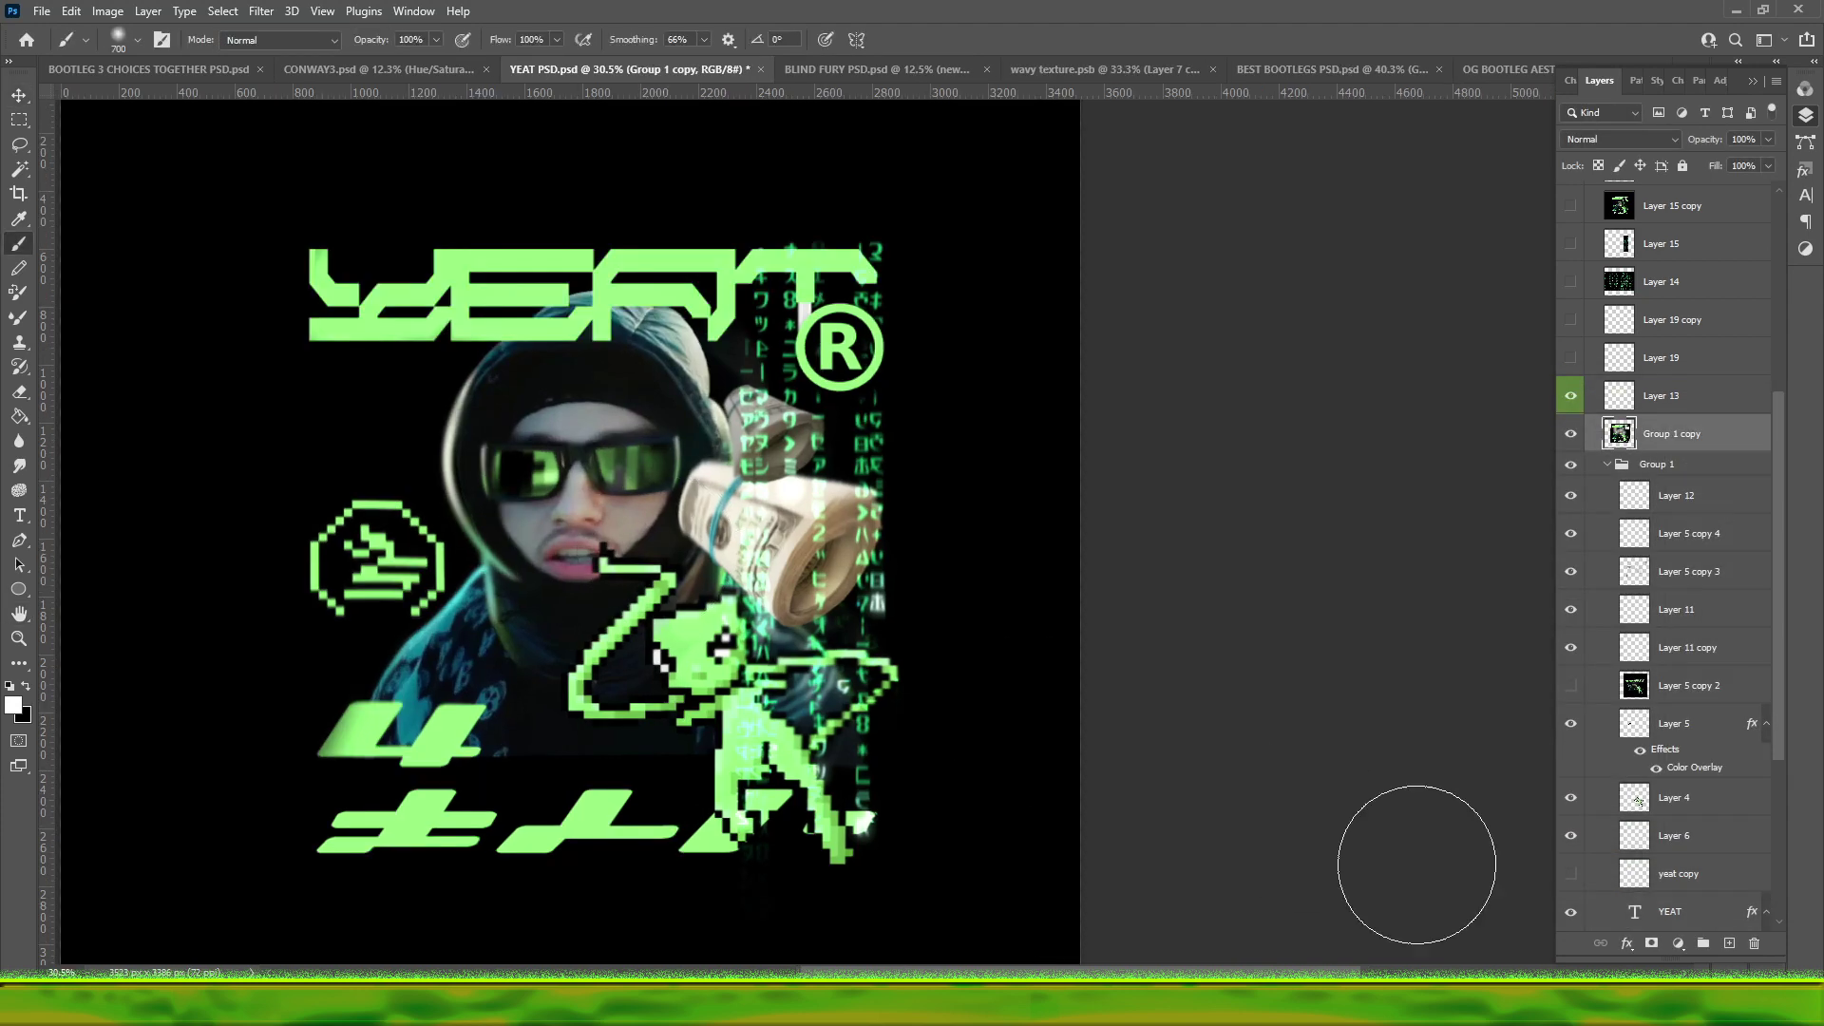
- Paint soft white light over the head and face on new Layer 20, set to Overlay
click(1729, 943)
click(473, 494)
key(ctrl+z)
click(528, 410)
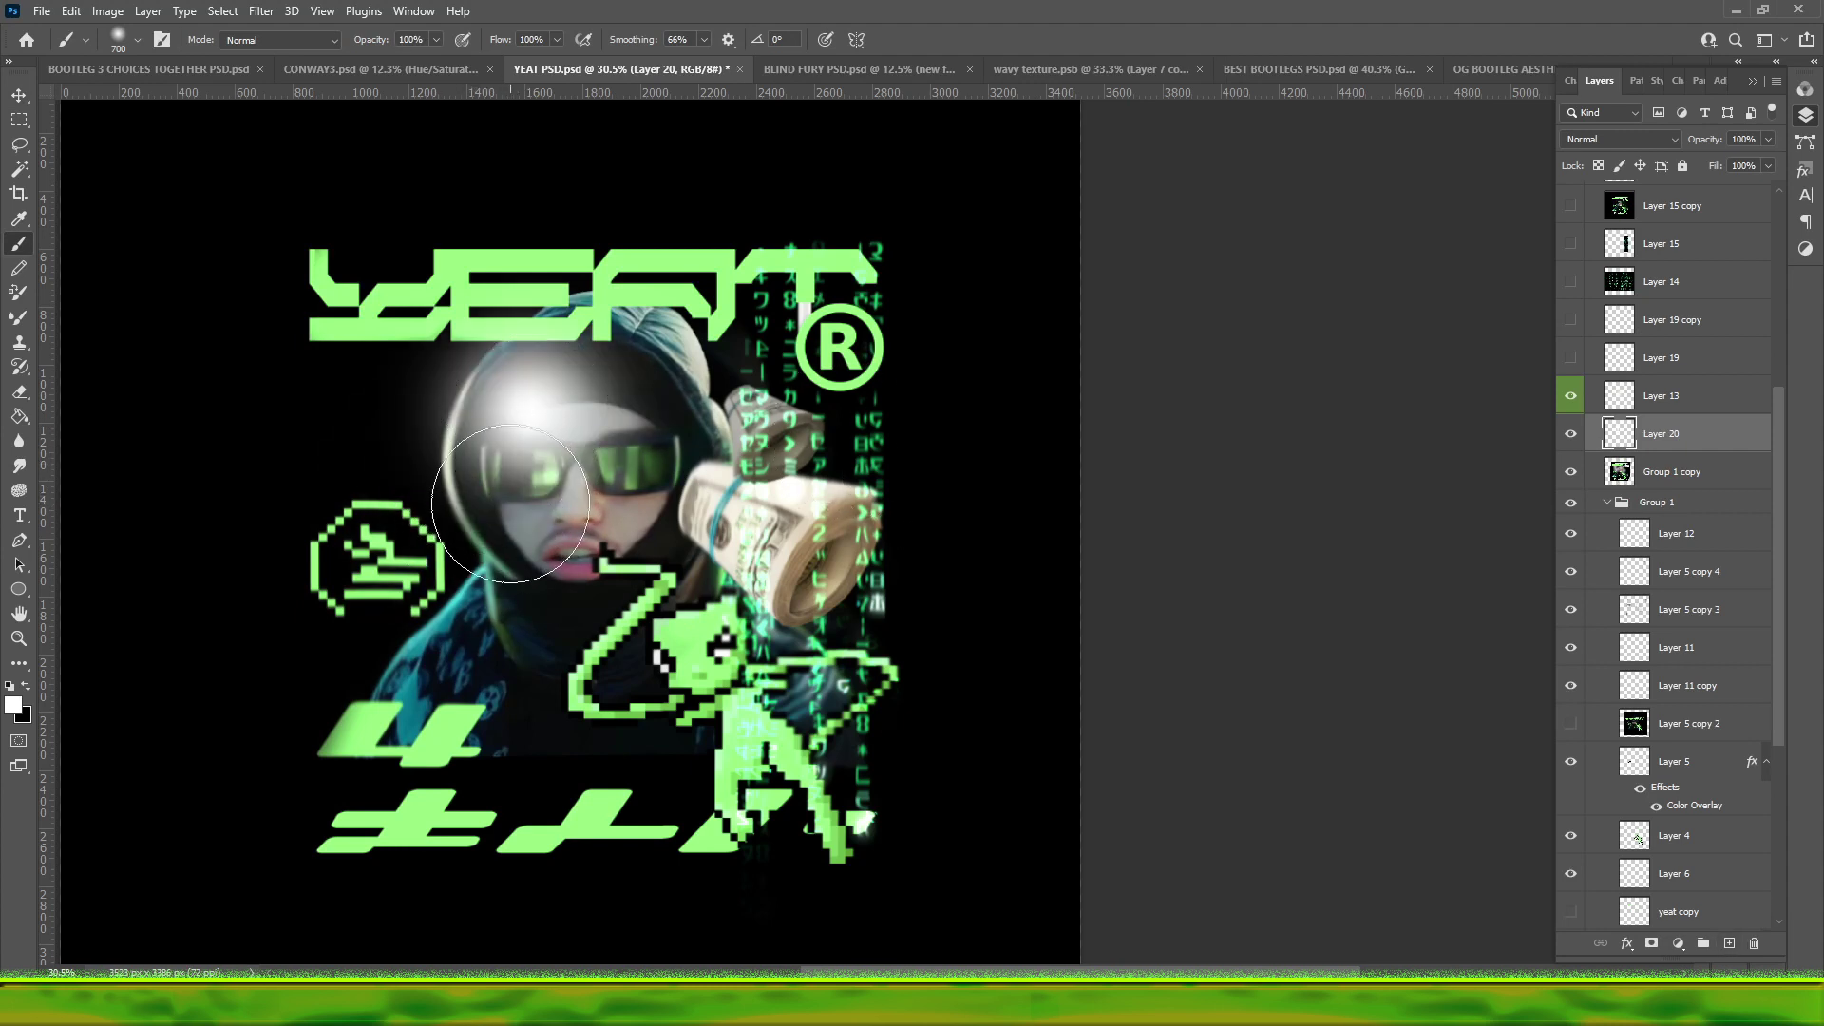
click(533, 570)
click(533, 572)
click(1620, 138)
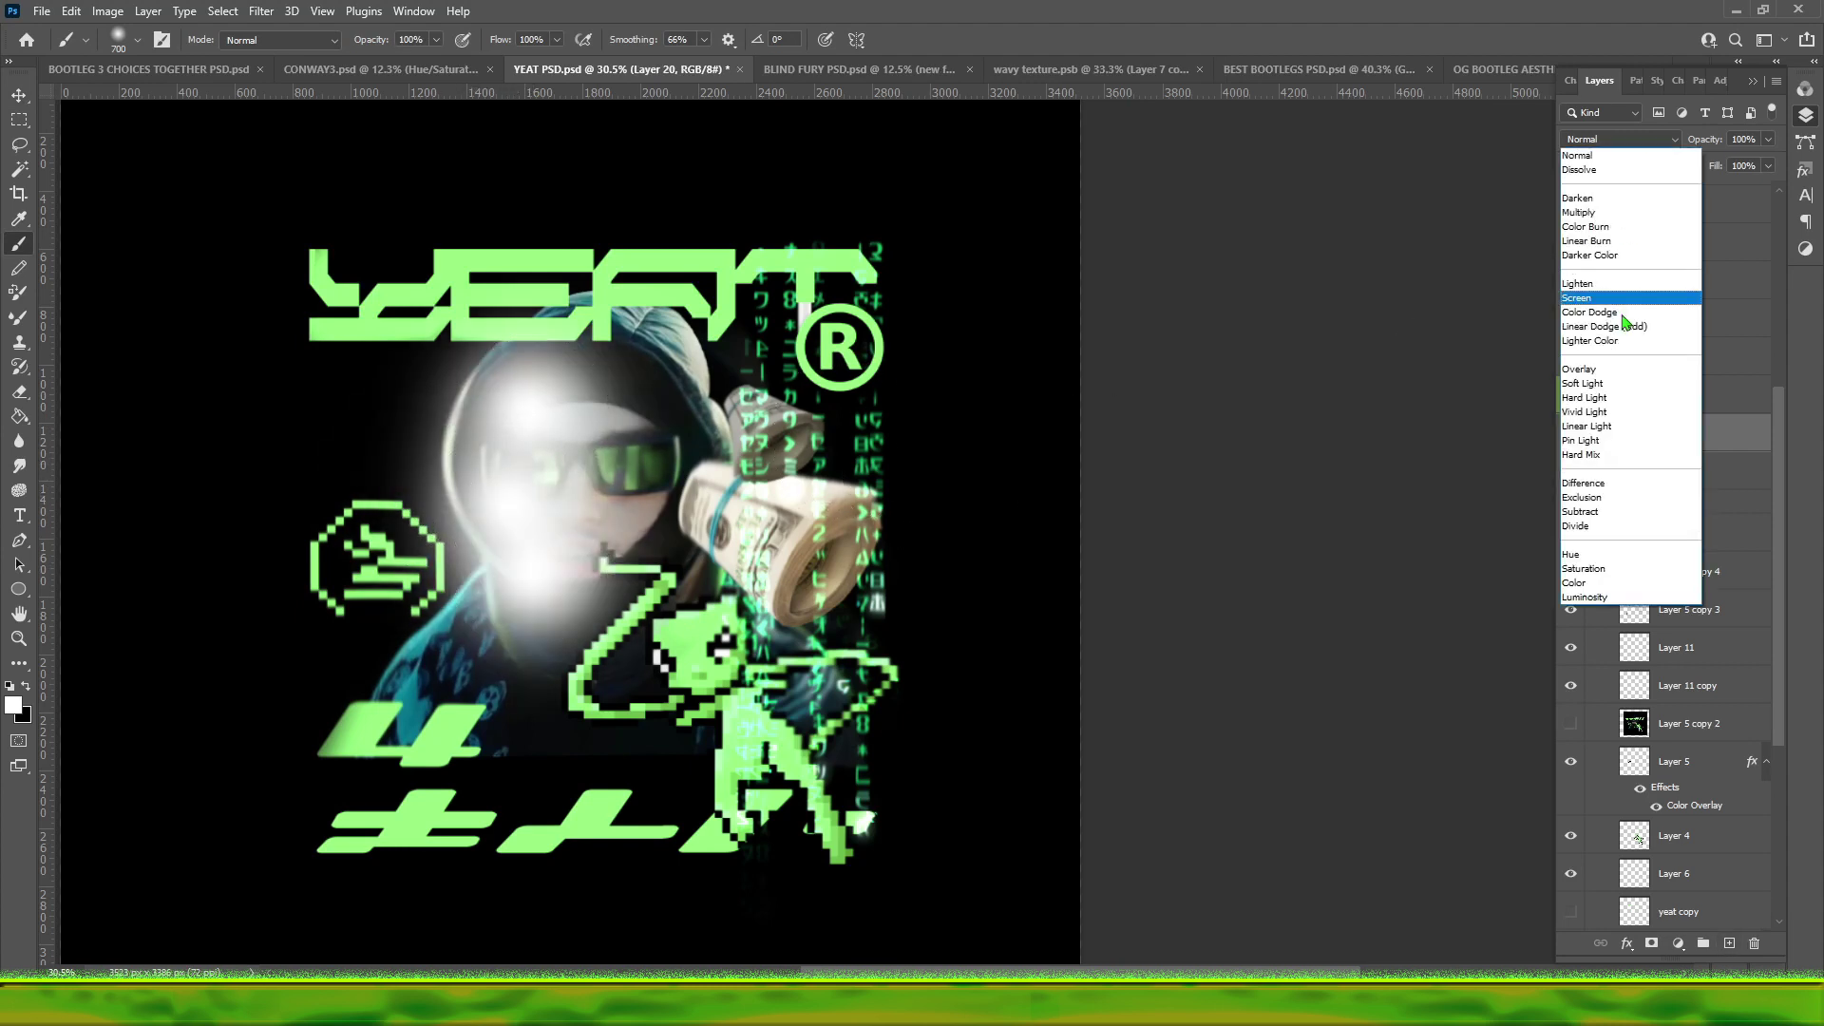
click(1608, 371)
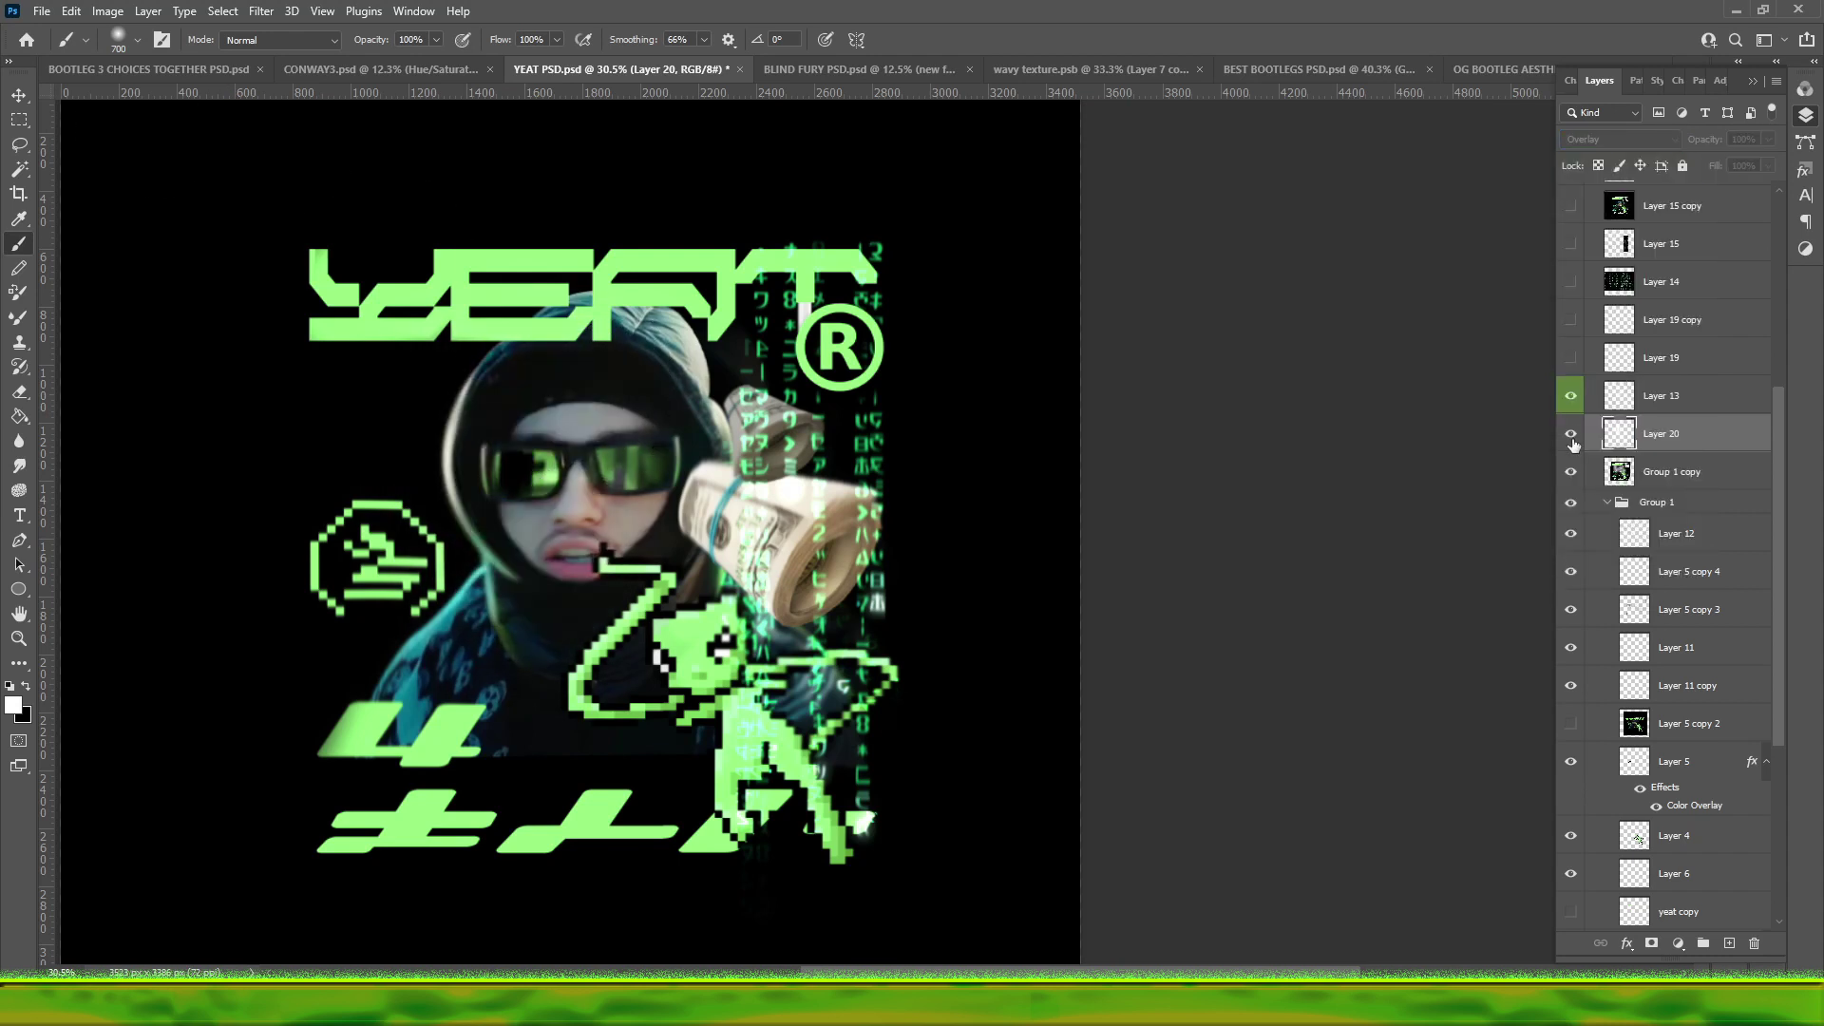
- Undo a trial black stroke, set Layer 20 to 63% opacity, and return to CONWAY3
key(x)
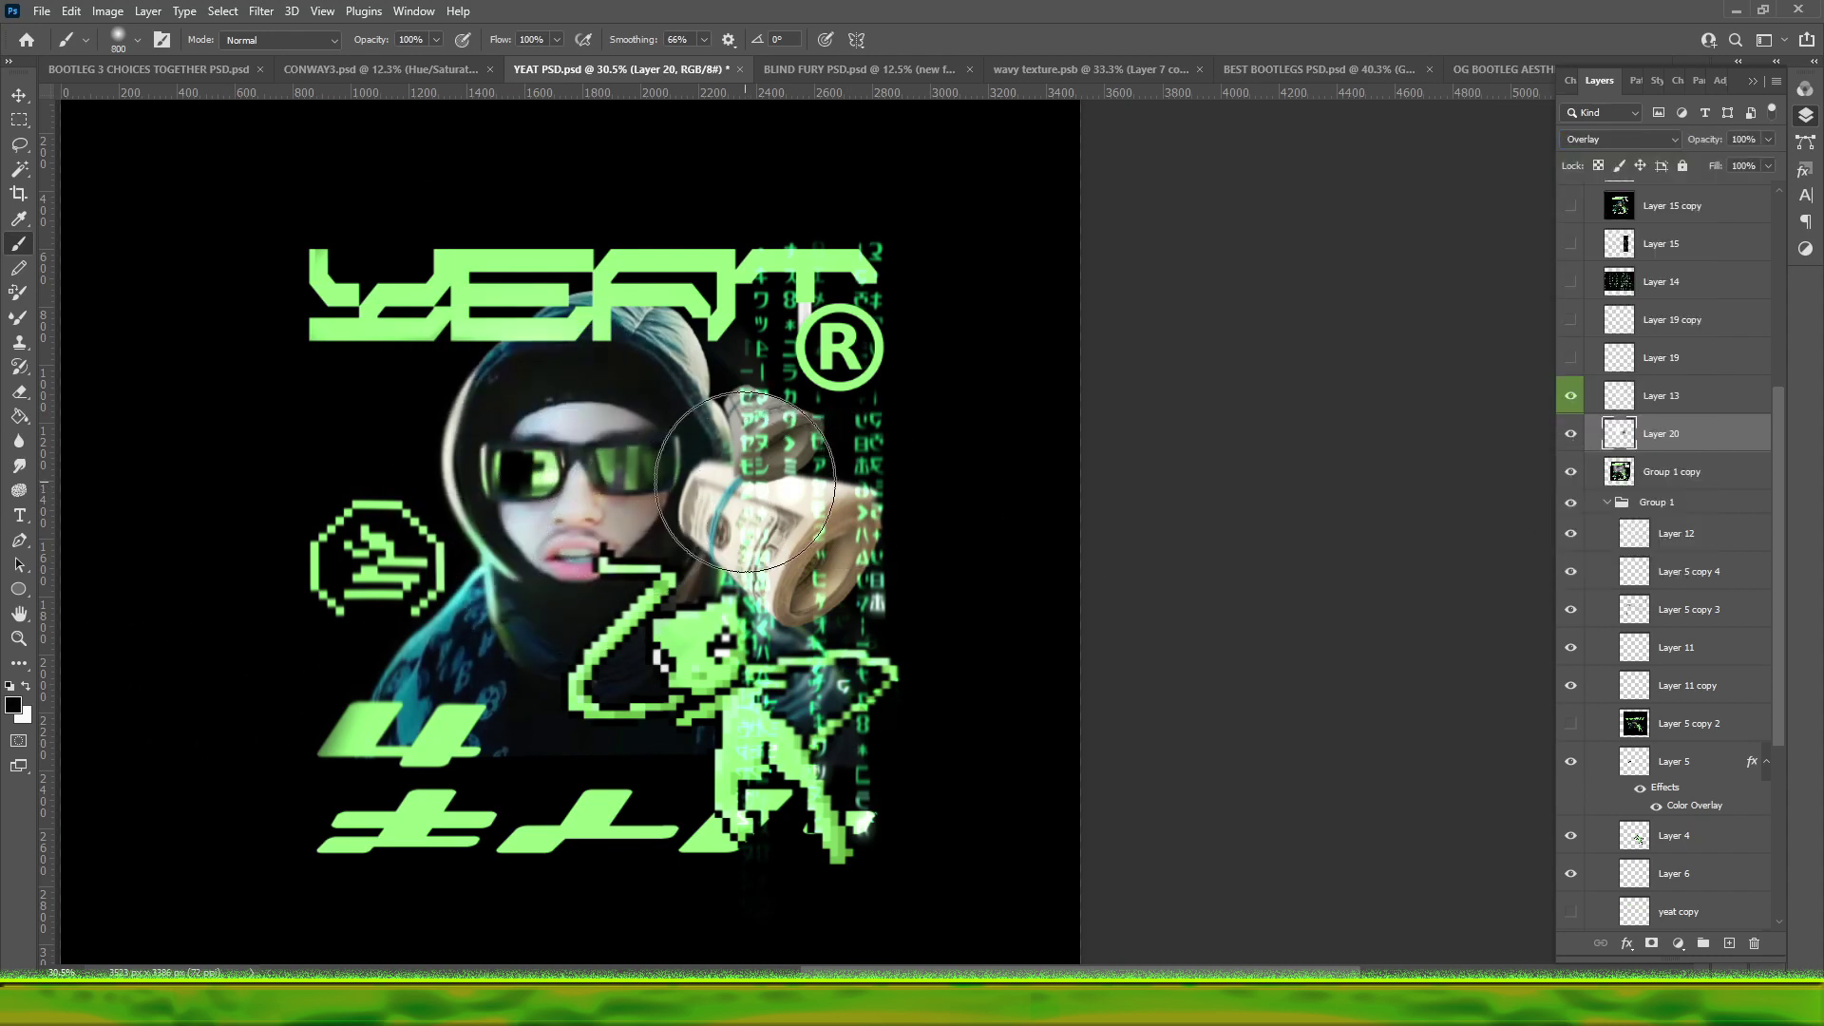
key(bracketright)
key(bracketright)
key(bracketright)
key(bracketright)
key(bracketright)
drag(835, 407, 820, 558)
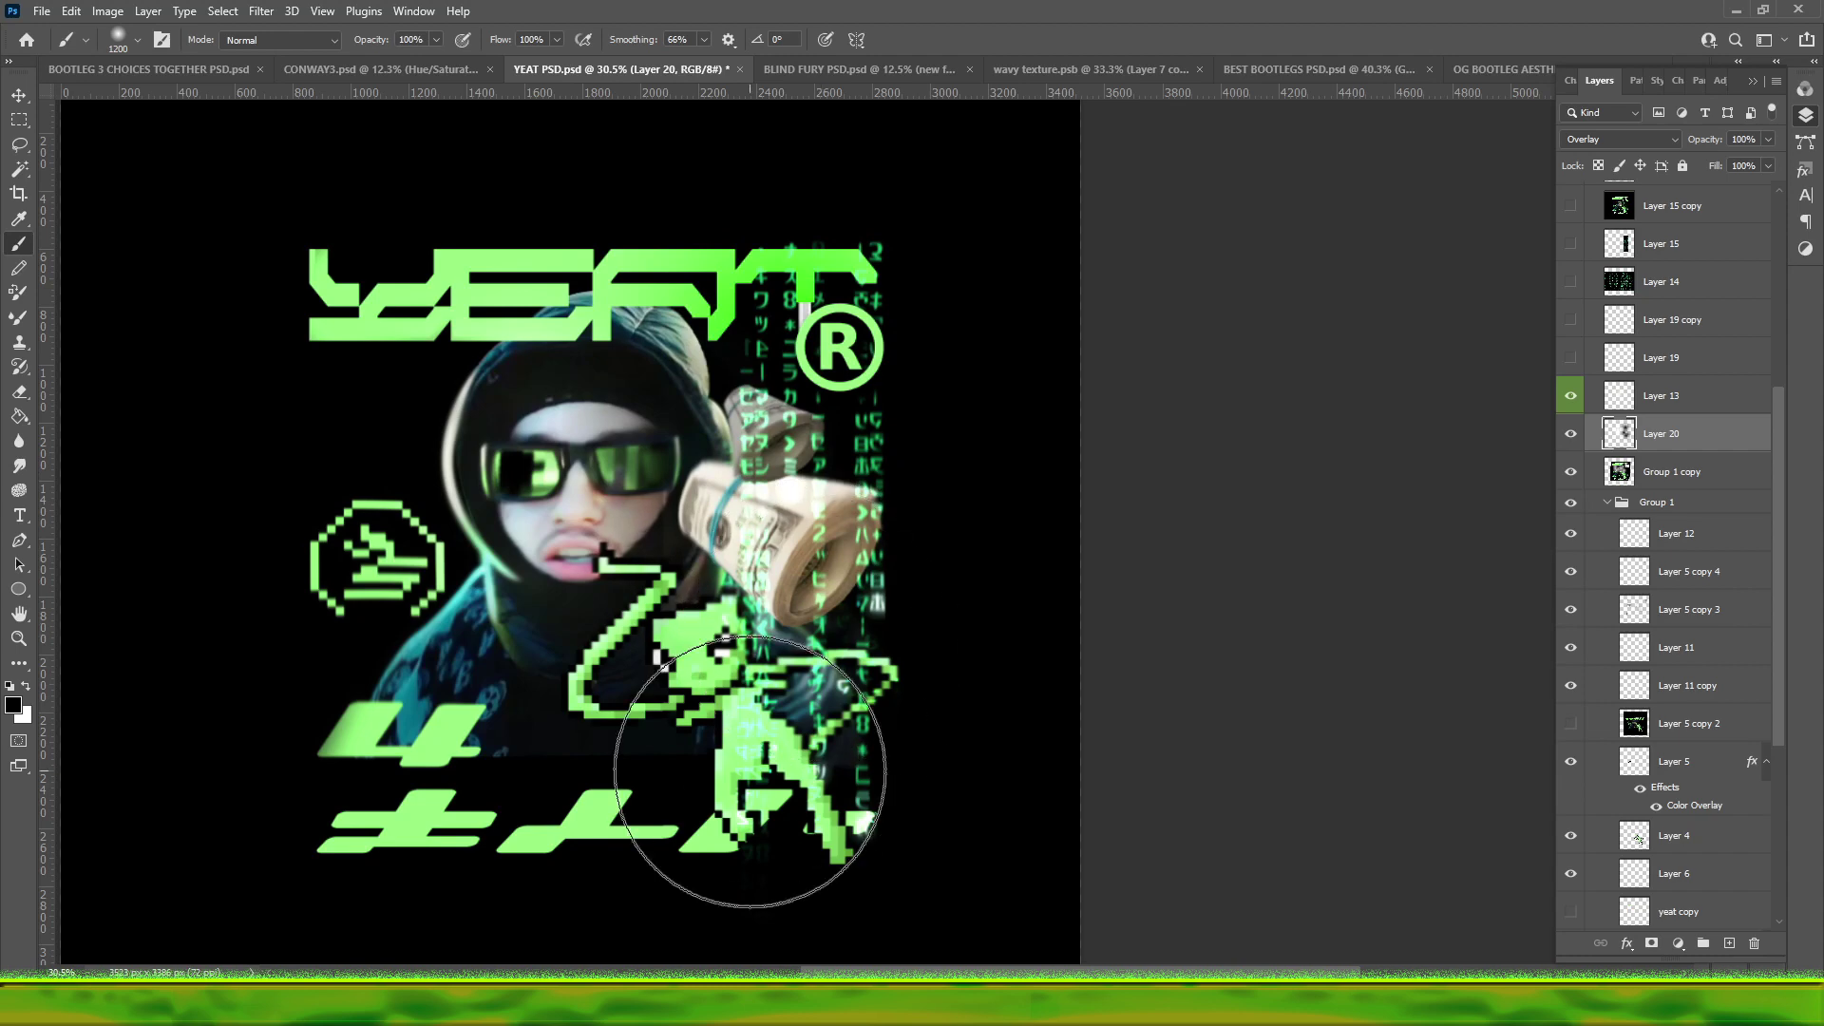
key(ctrl+z)
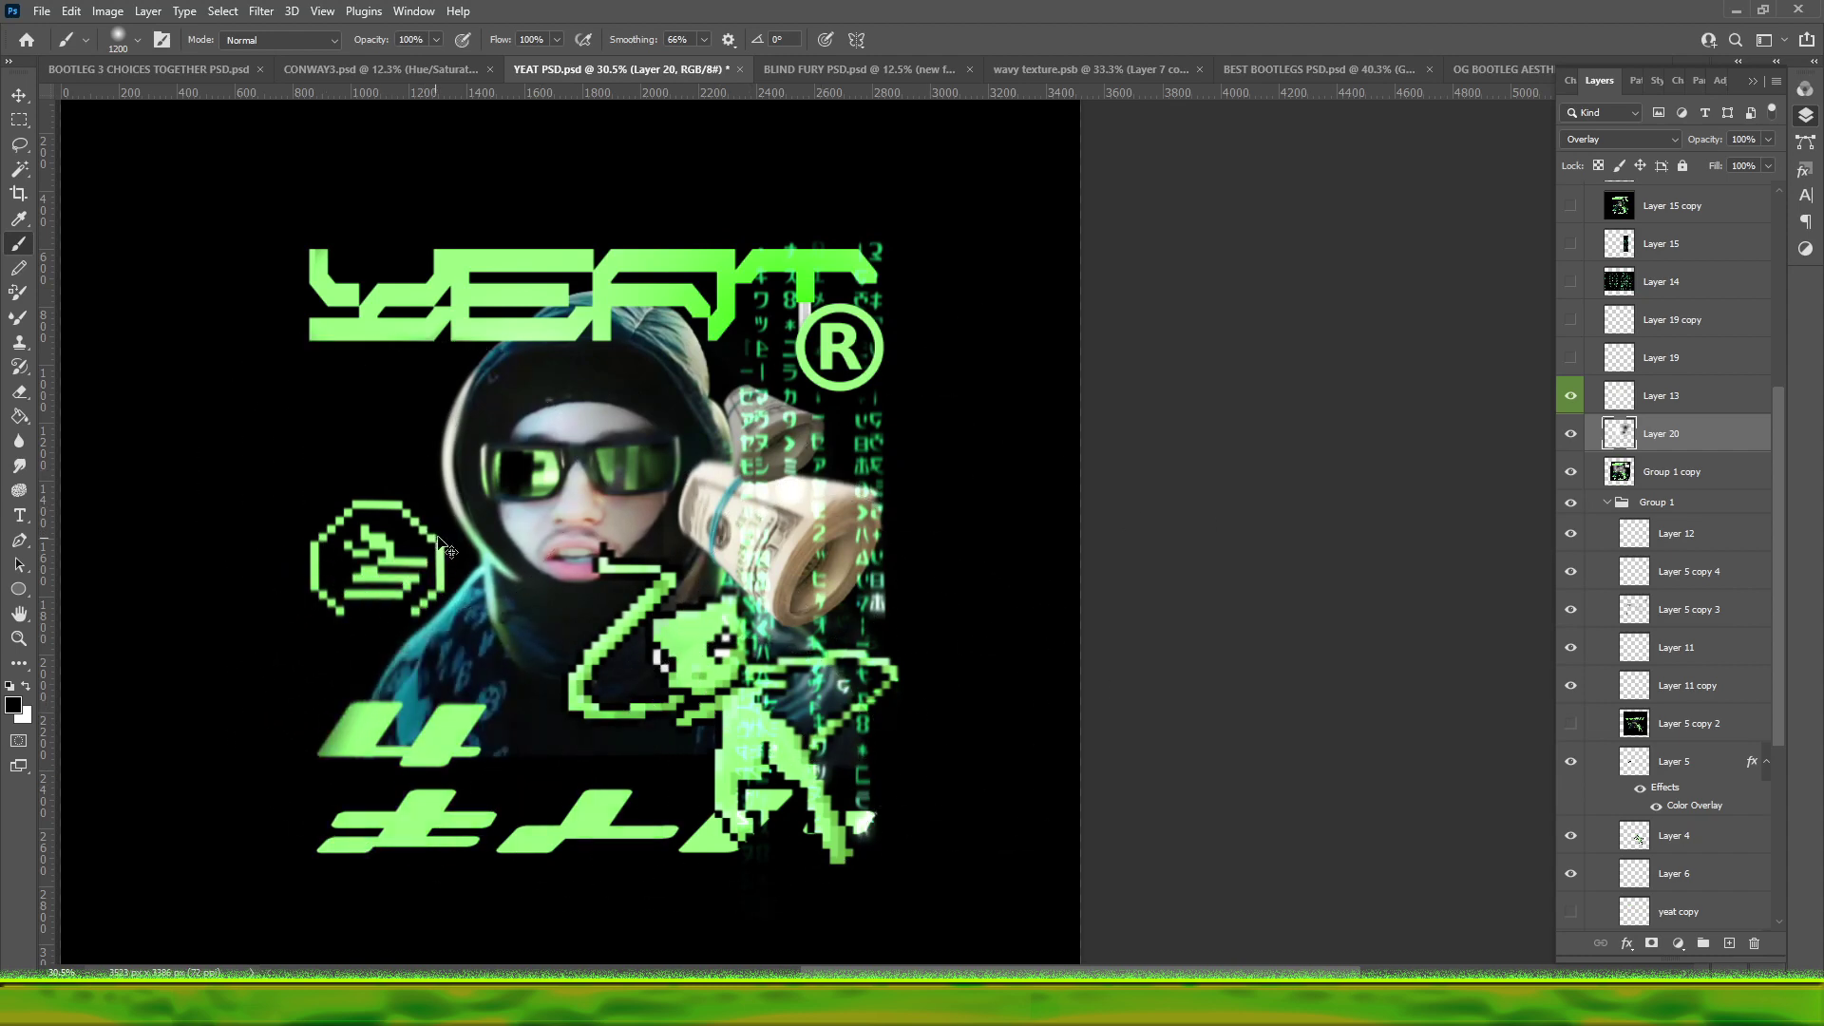
key(v)
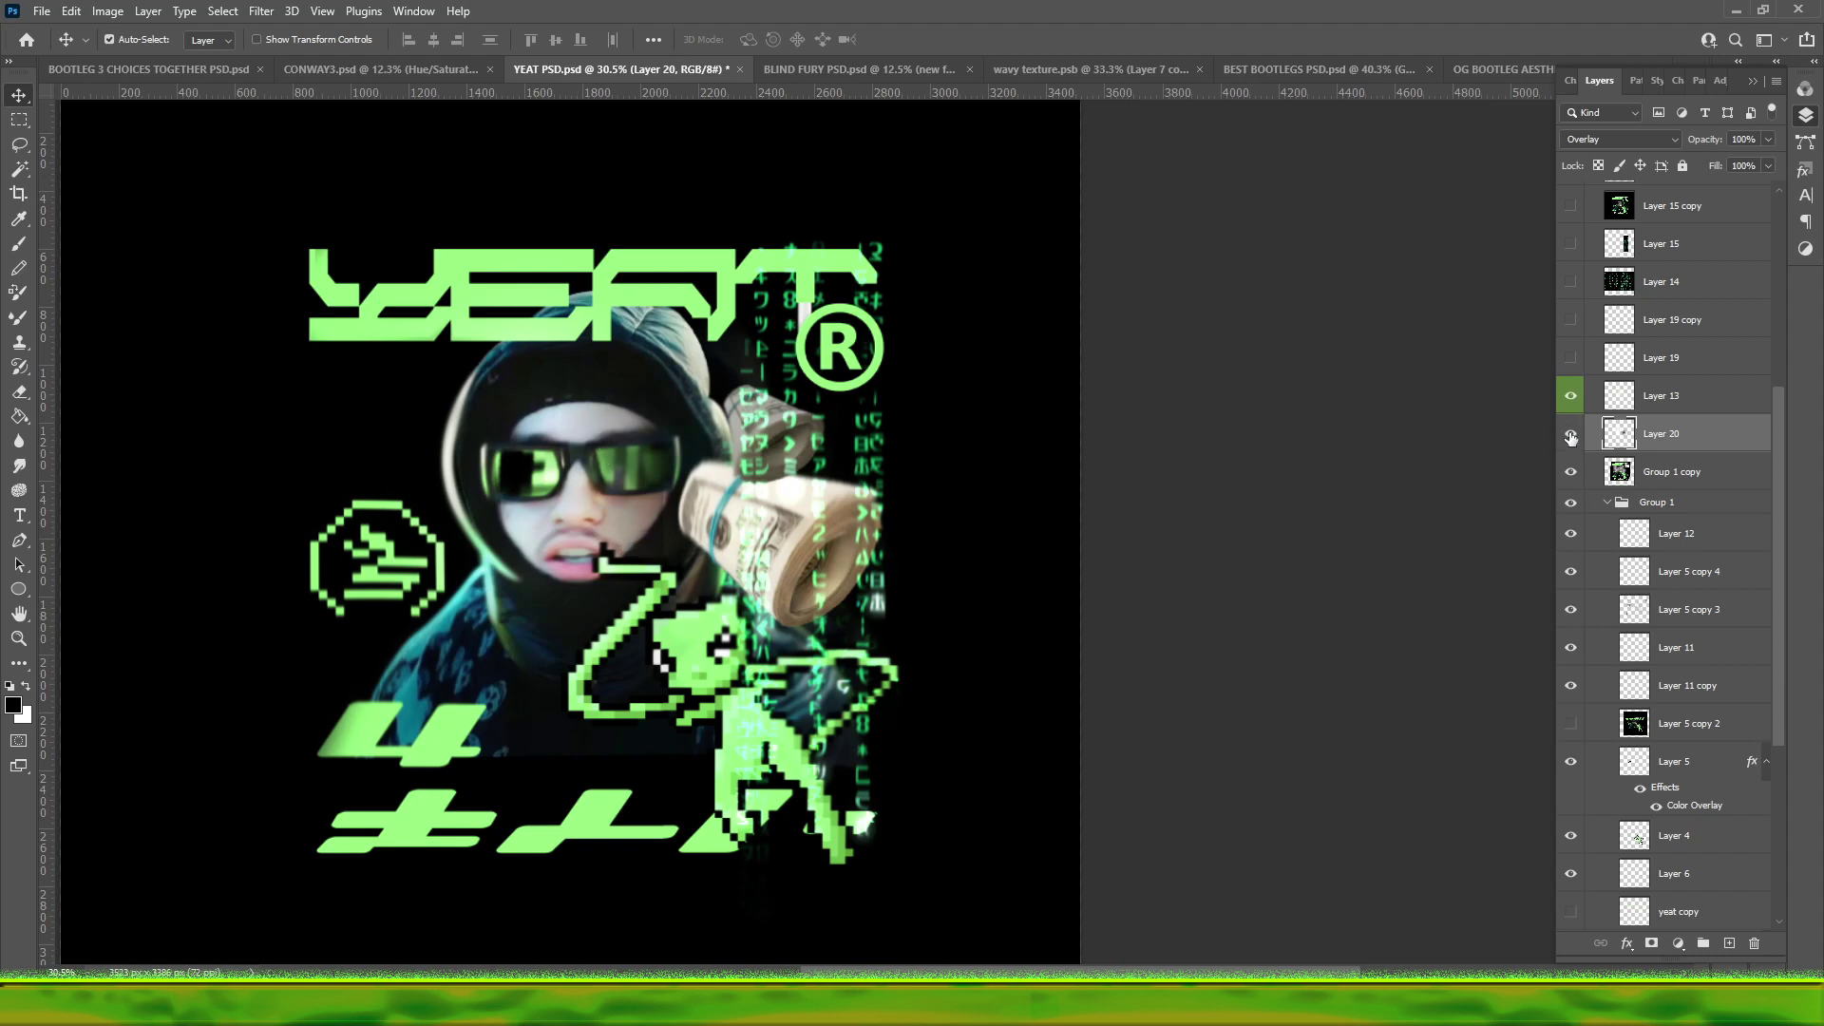
drag(1768, 140, 1737, 164)
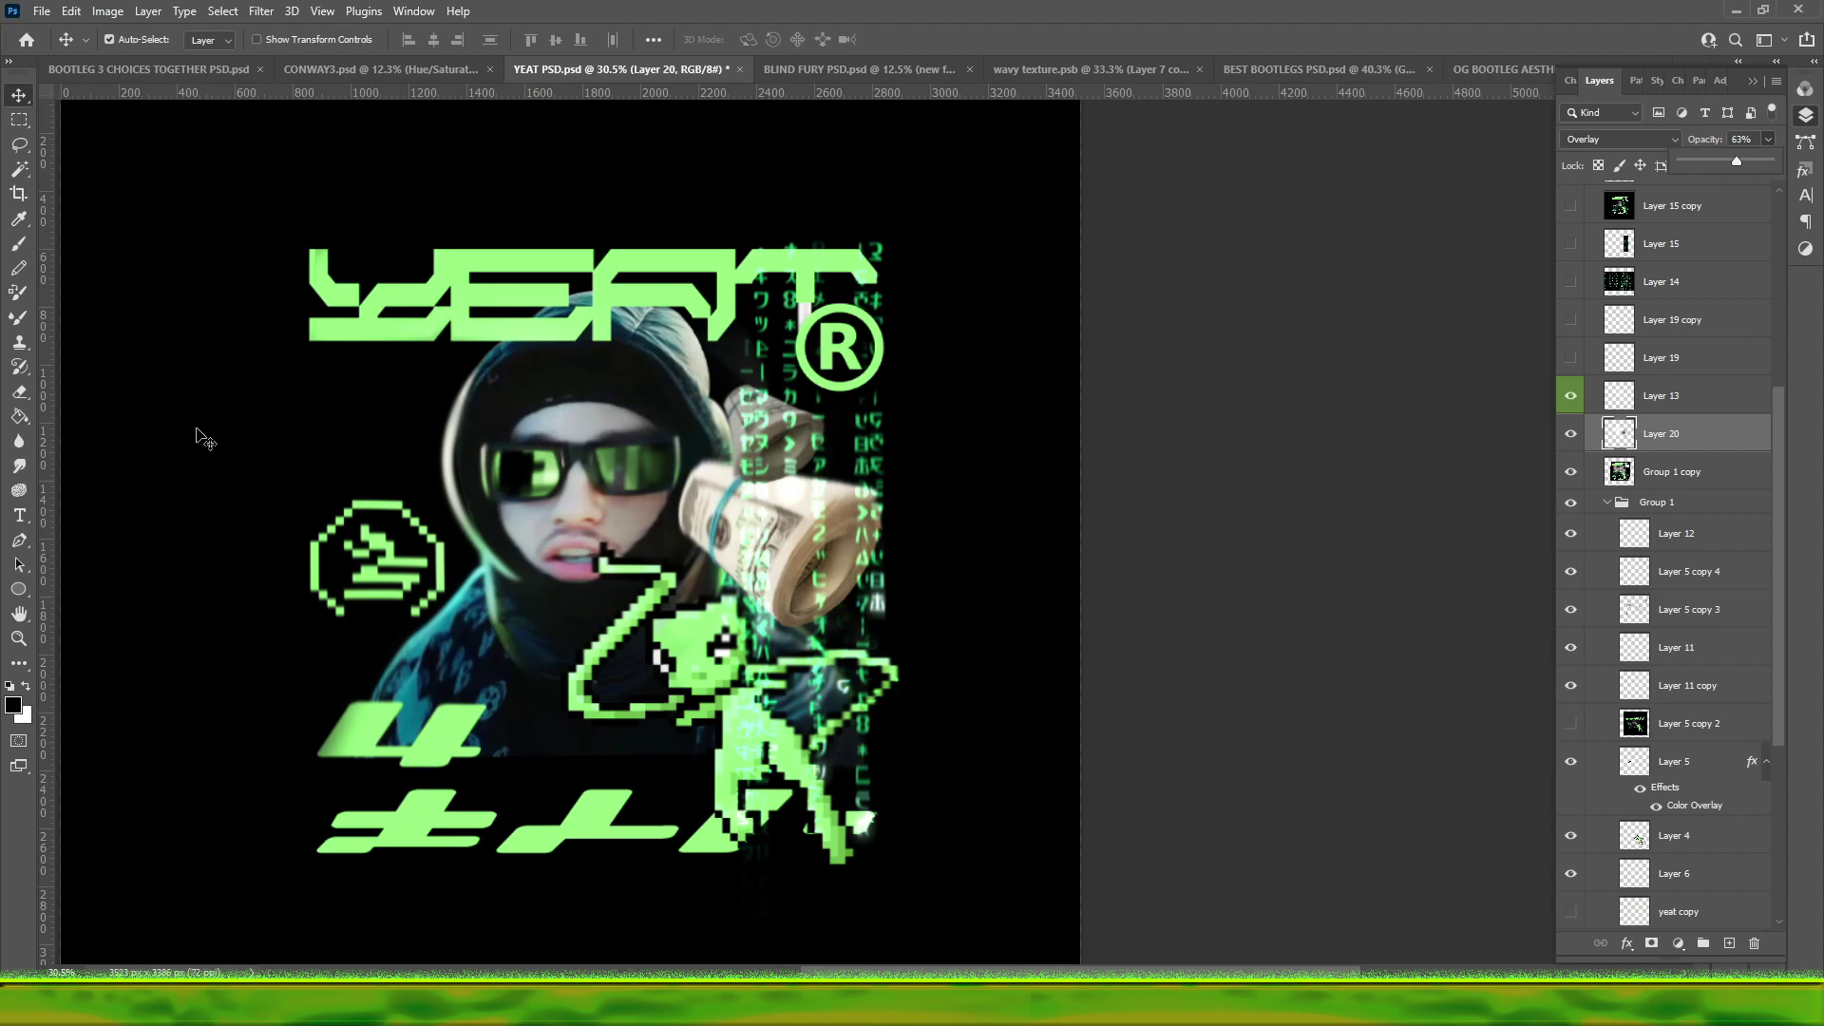
key(ctrl+shift+Tab)
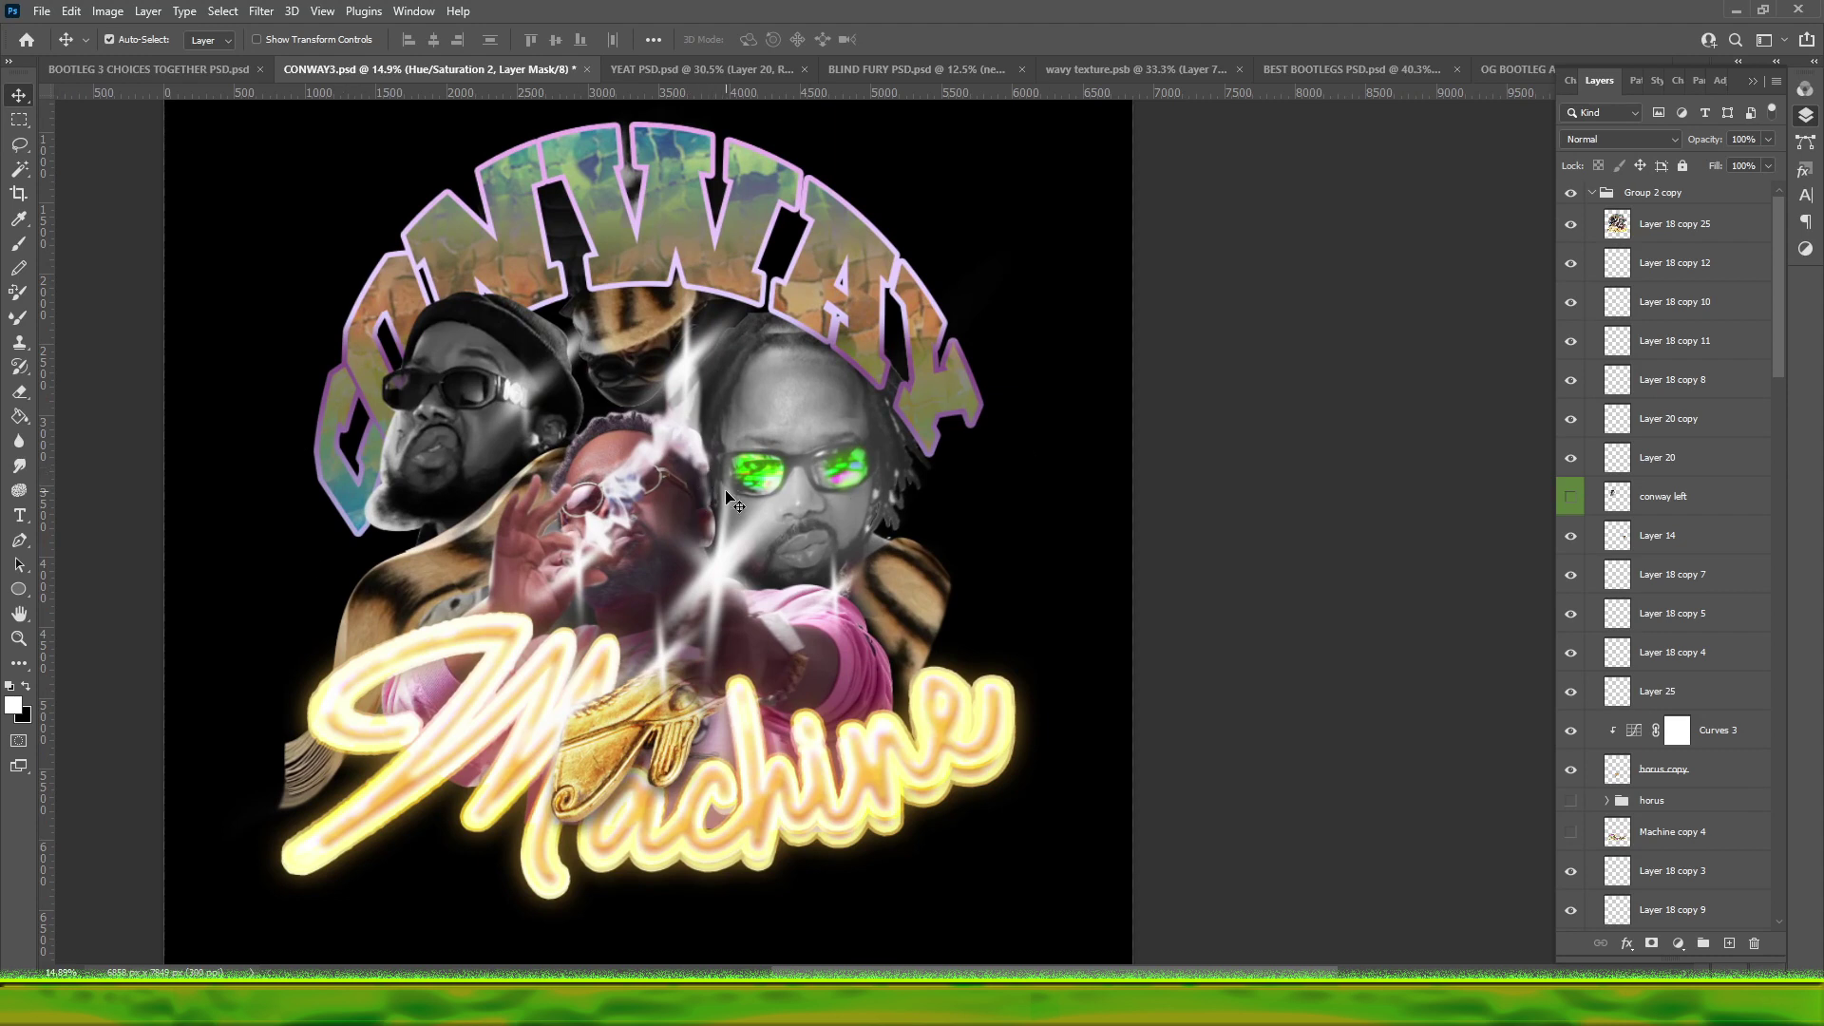
- Nudge the top photo layer down and colorize the artwork a muted rose at Hue 0, Saturation 25
drag(807, 419, 784, 425)
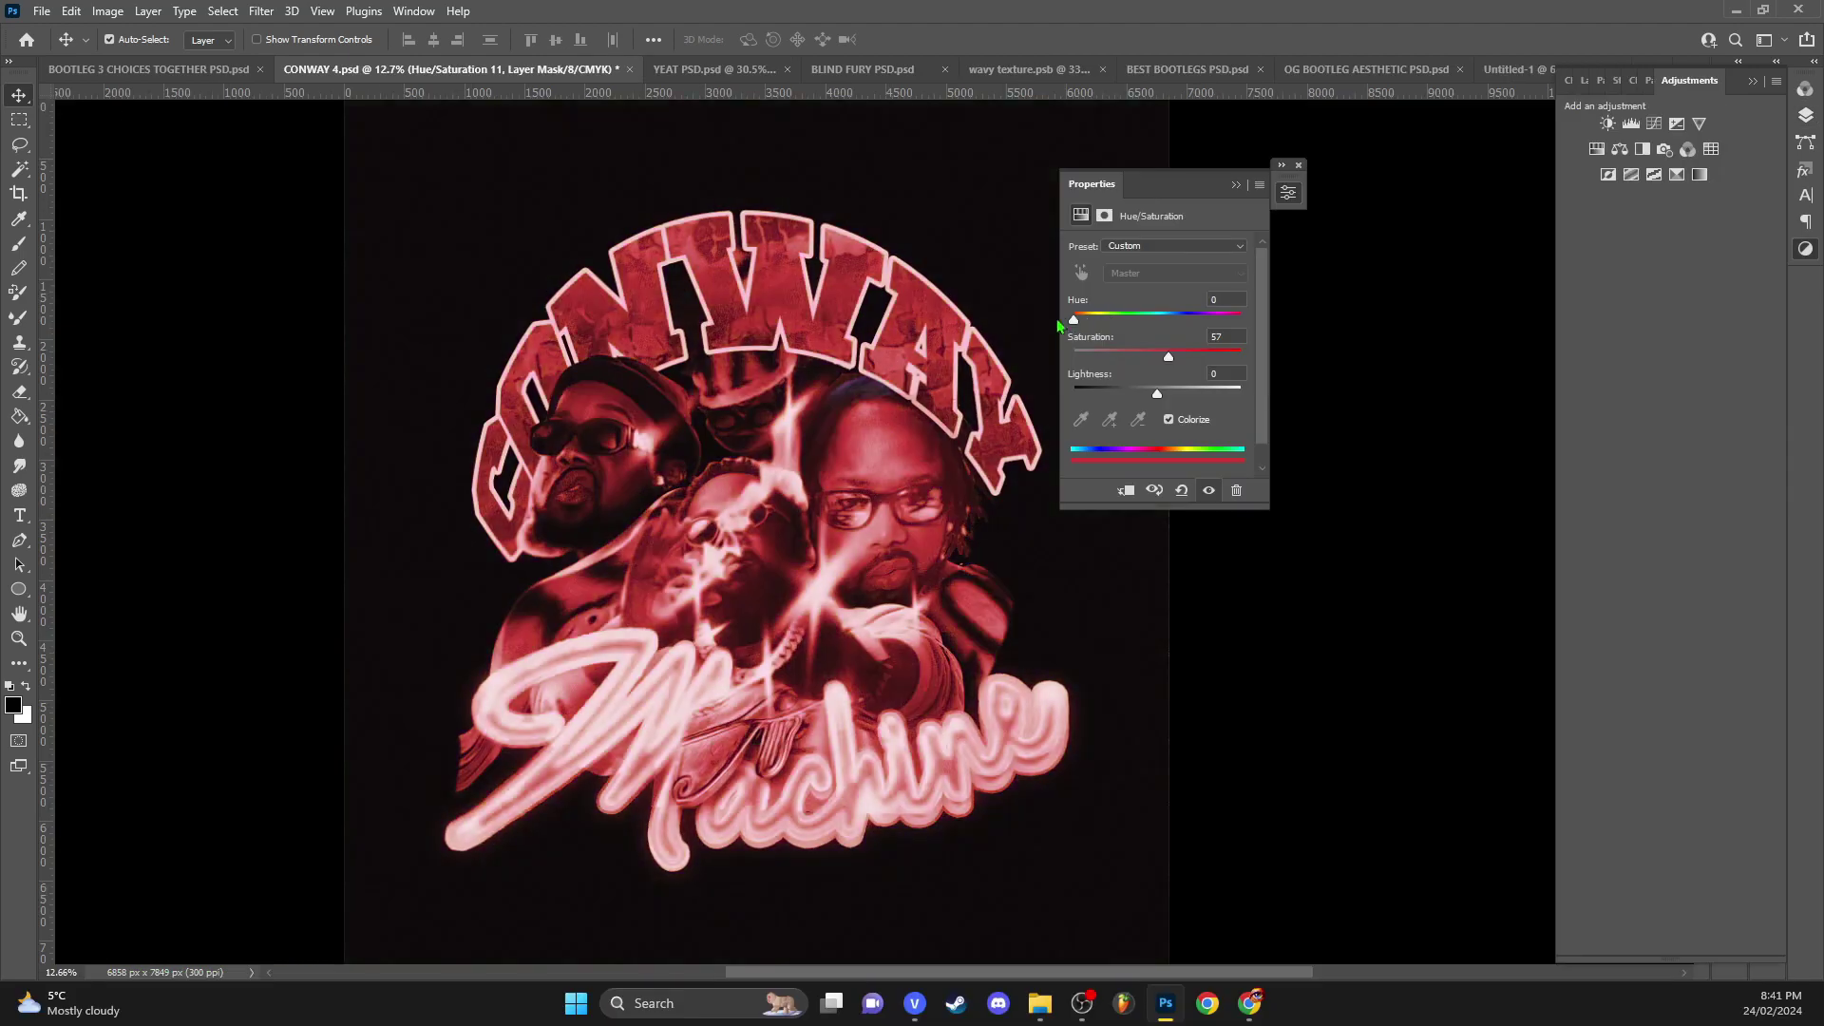
drag(1078, 320, 1250, 225)
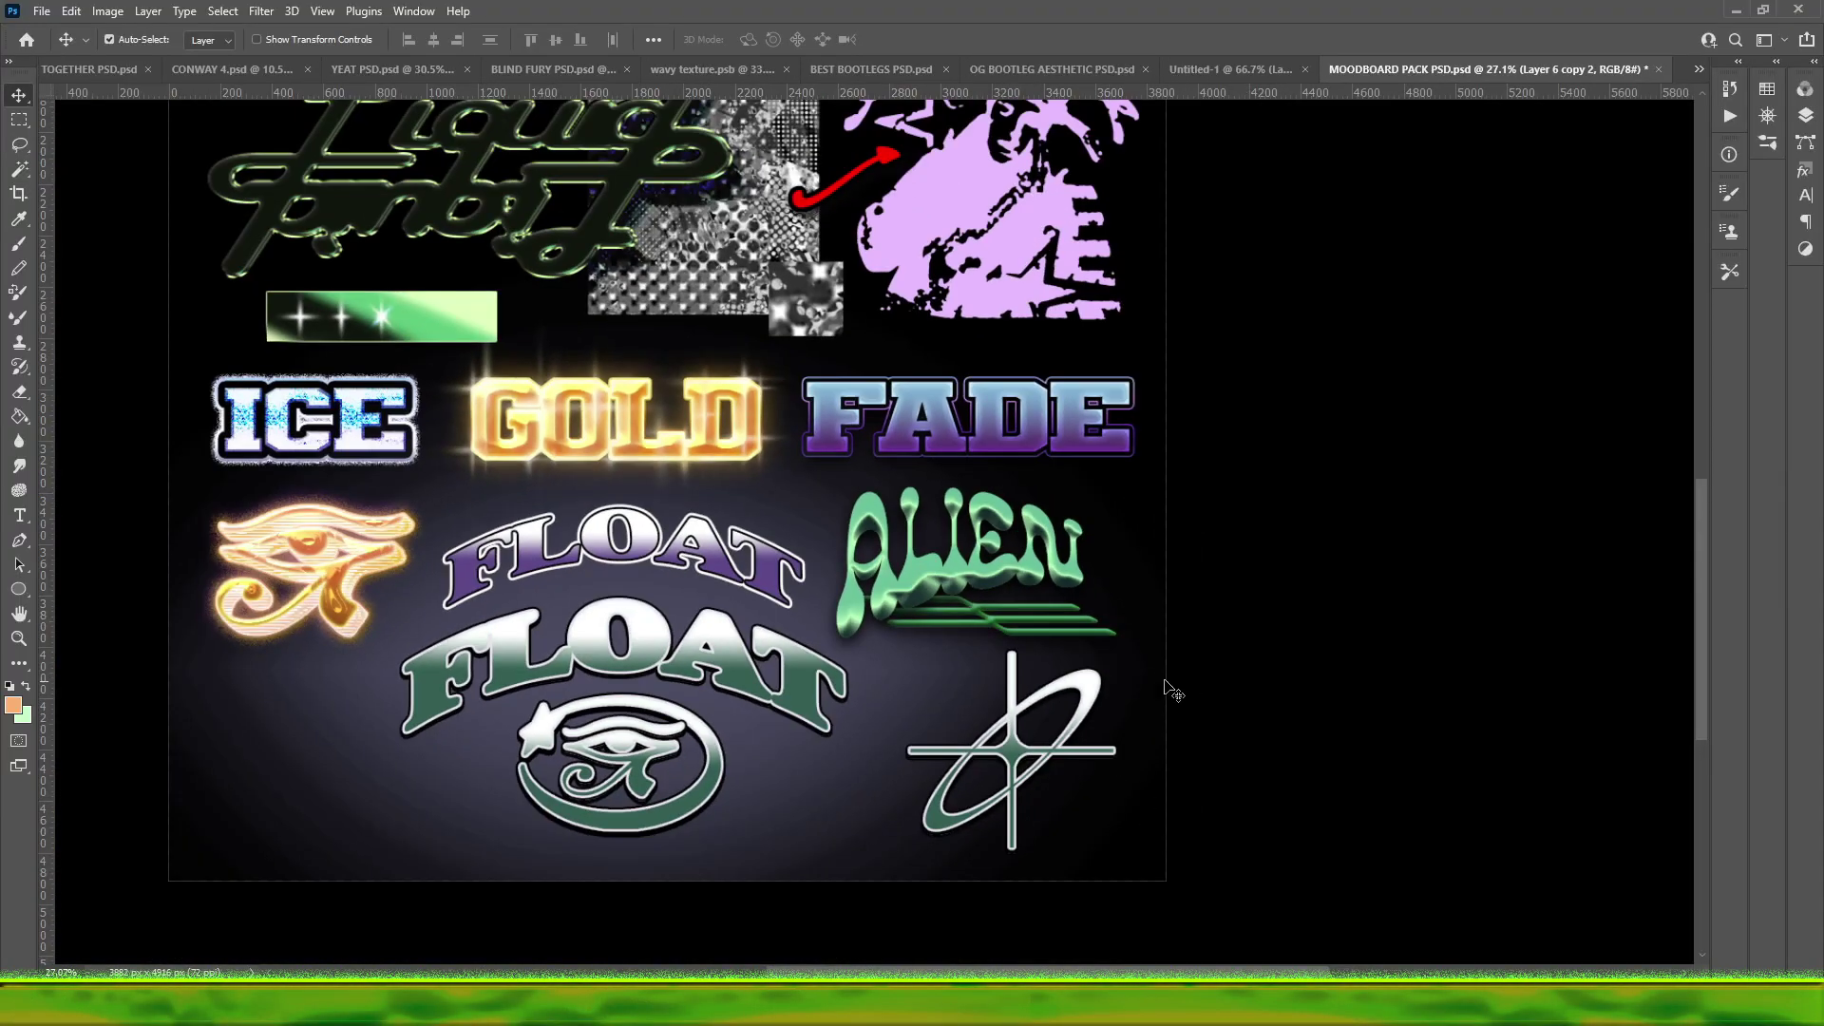
scroll(907, 703, up, 6)
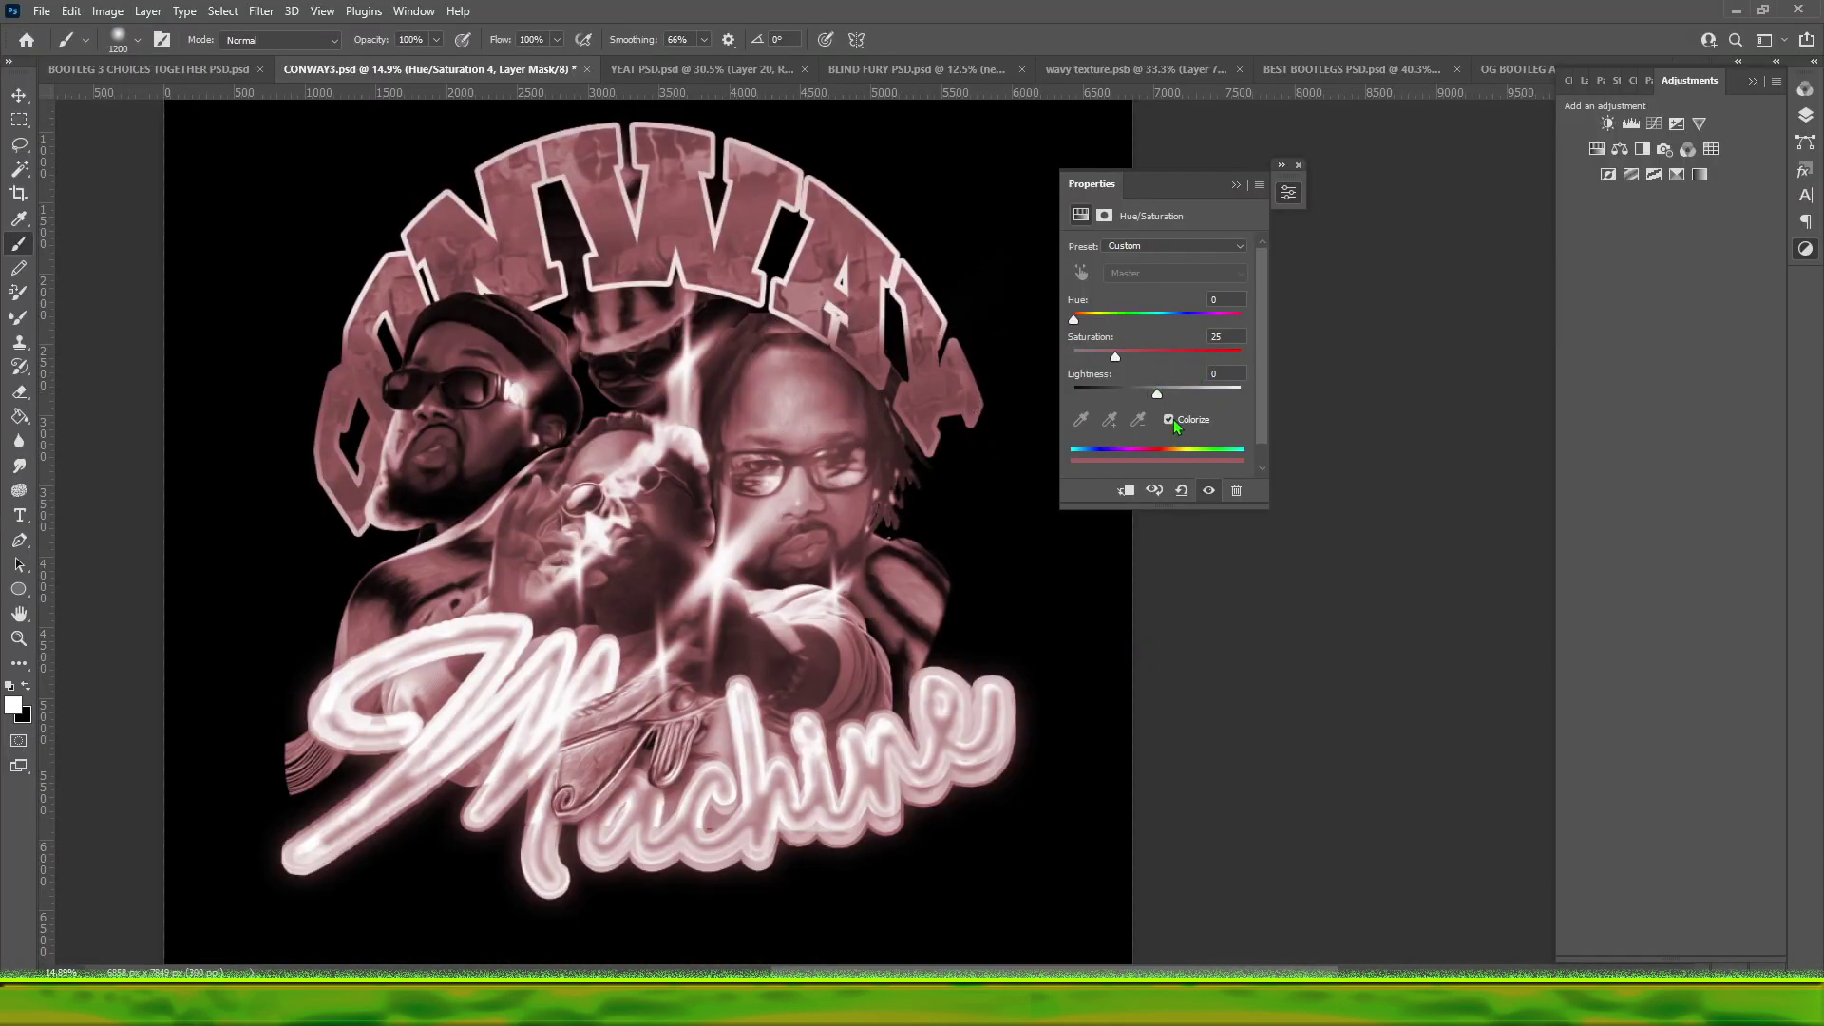
- Toggle the Colorize tint off and on to compare, then set Hue 303 and Saturation 22
click(1170, 419)
click(1170, 419)
click(1171, 418)
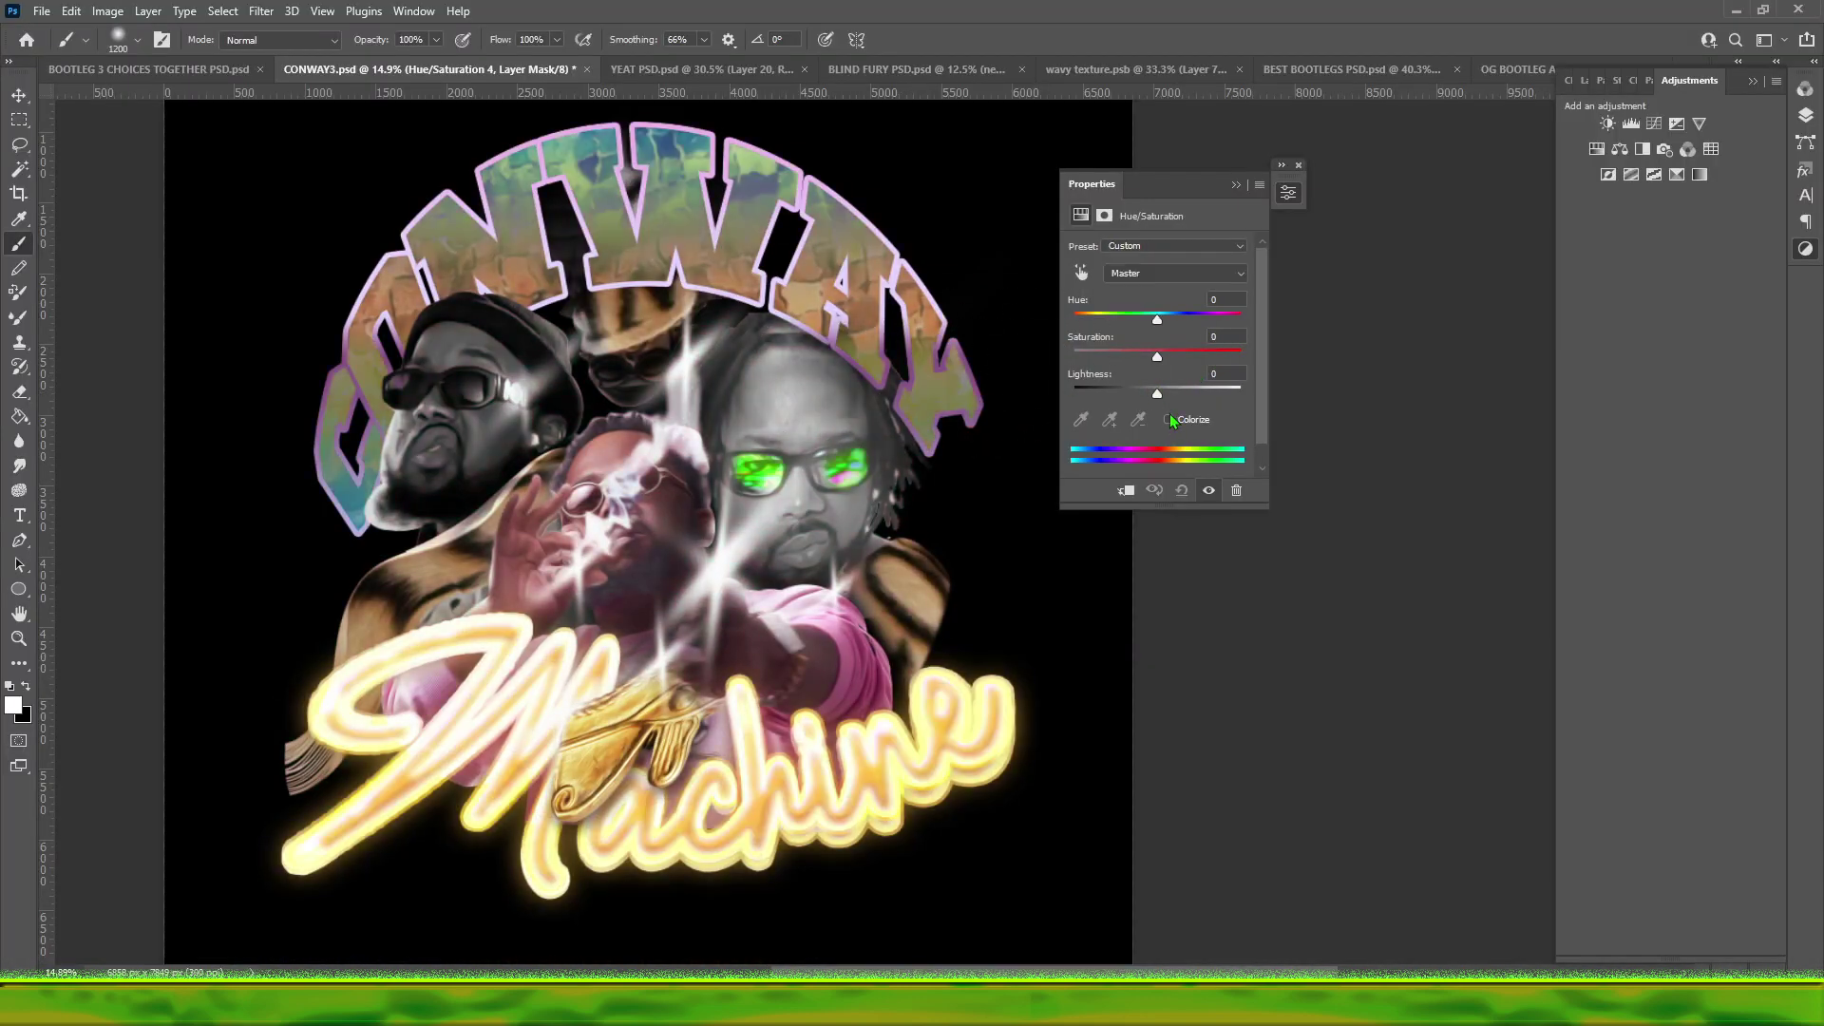
click(1170, 419)
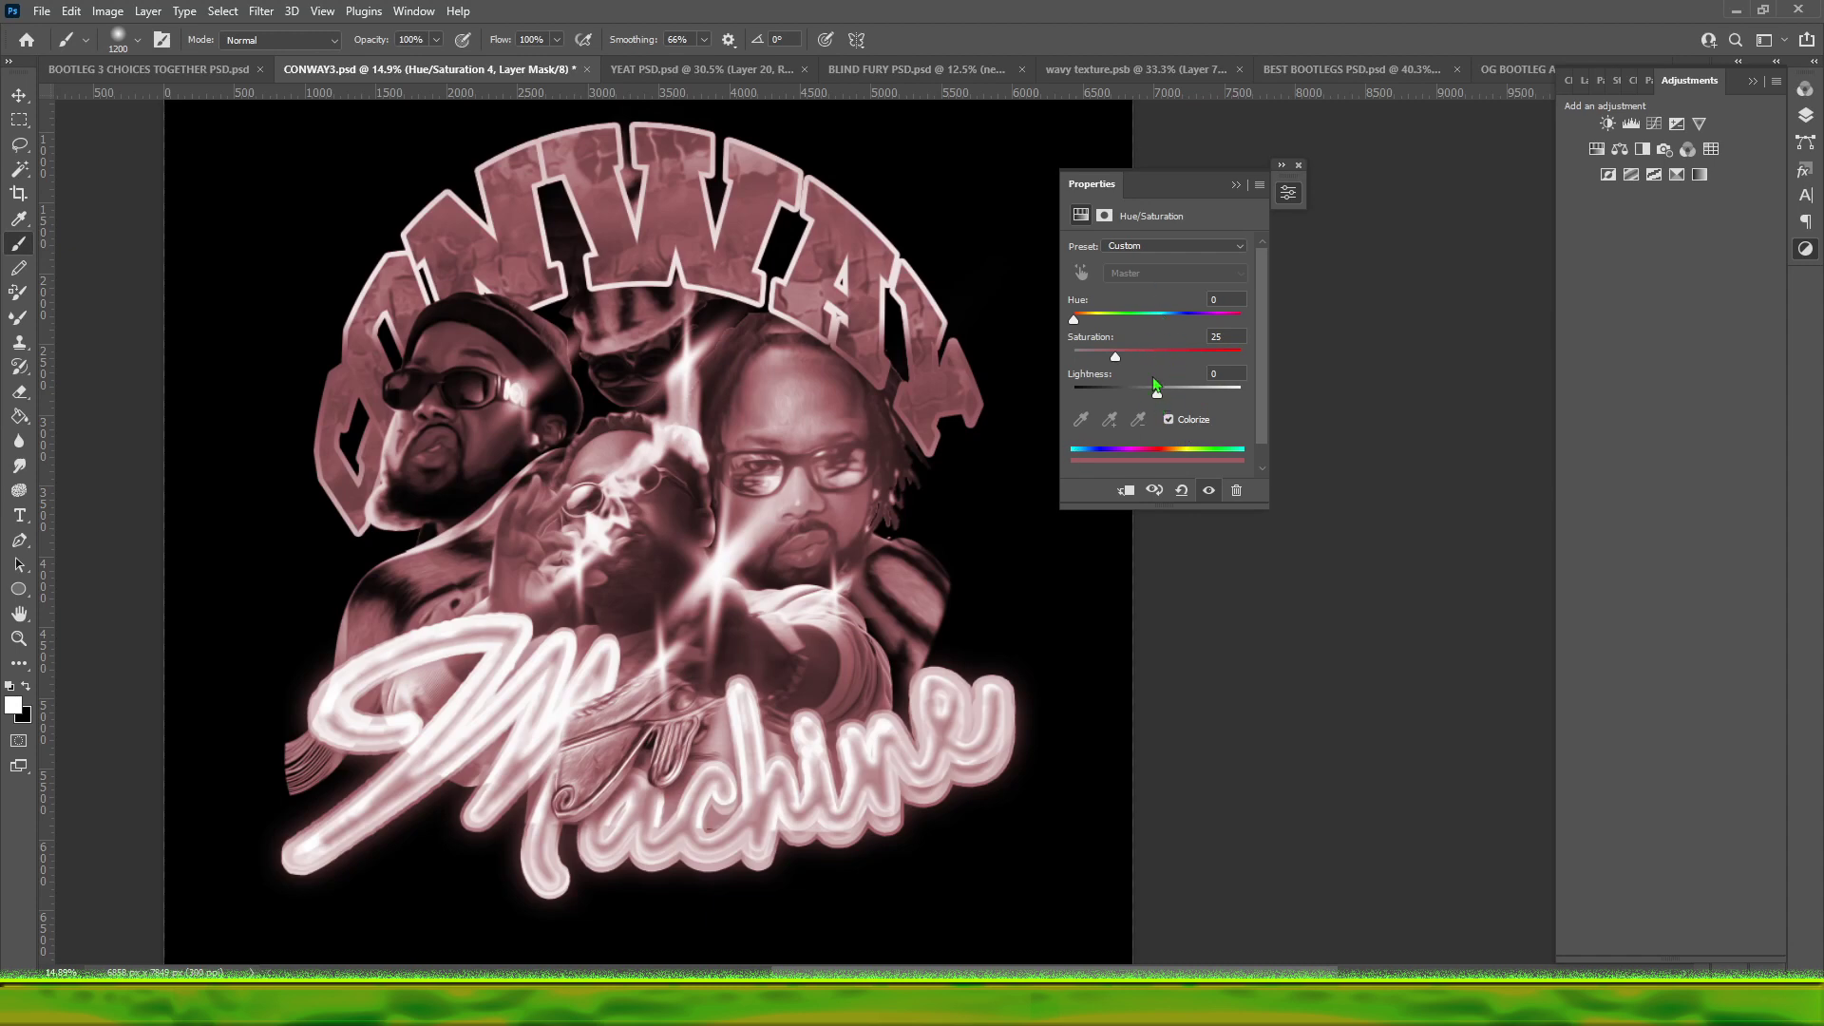
drag(1116, 356, 1110, 357)
drag(1073, 319, 1220, 315)
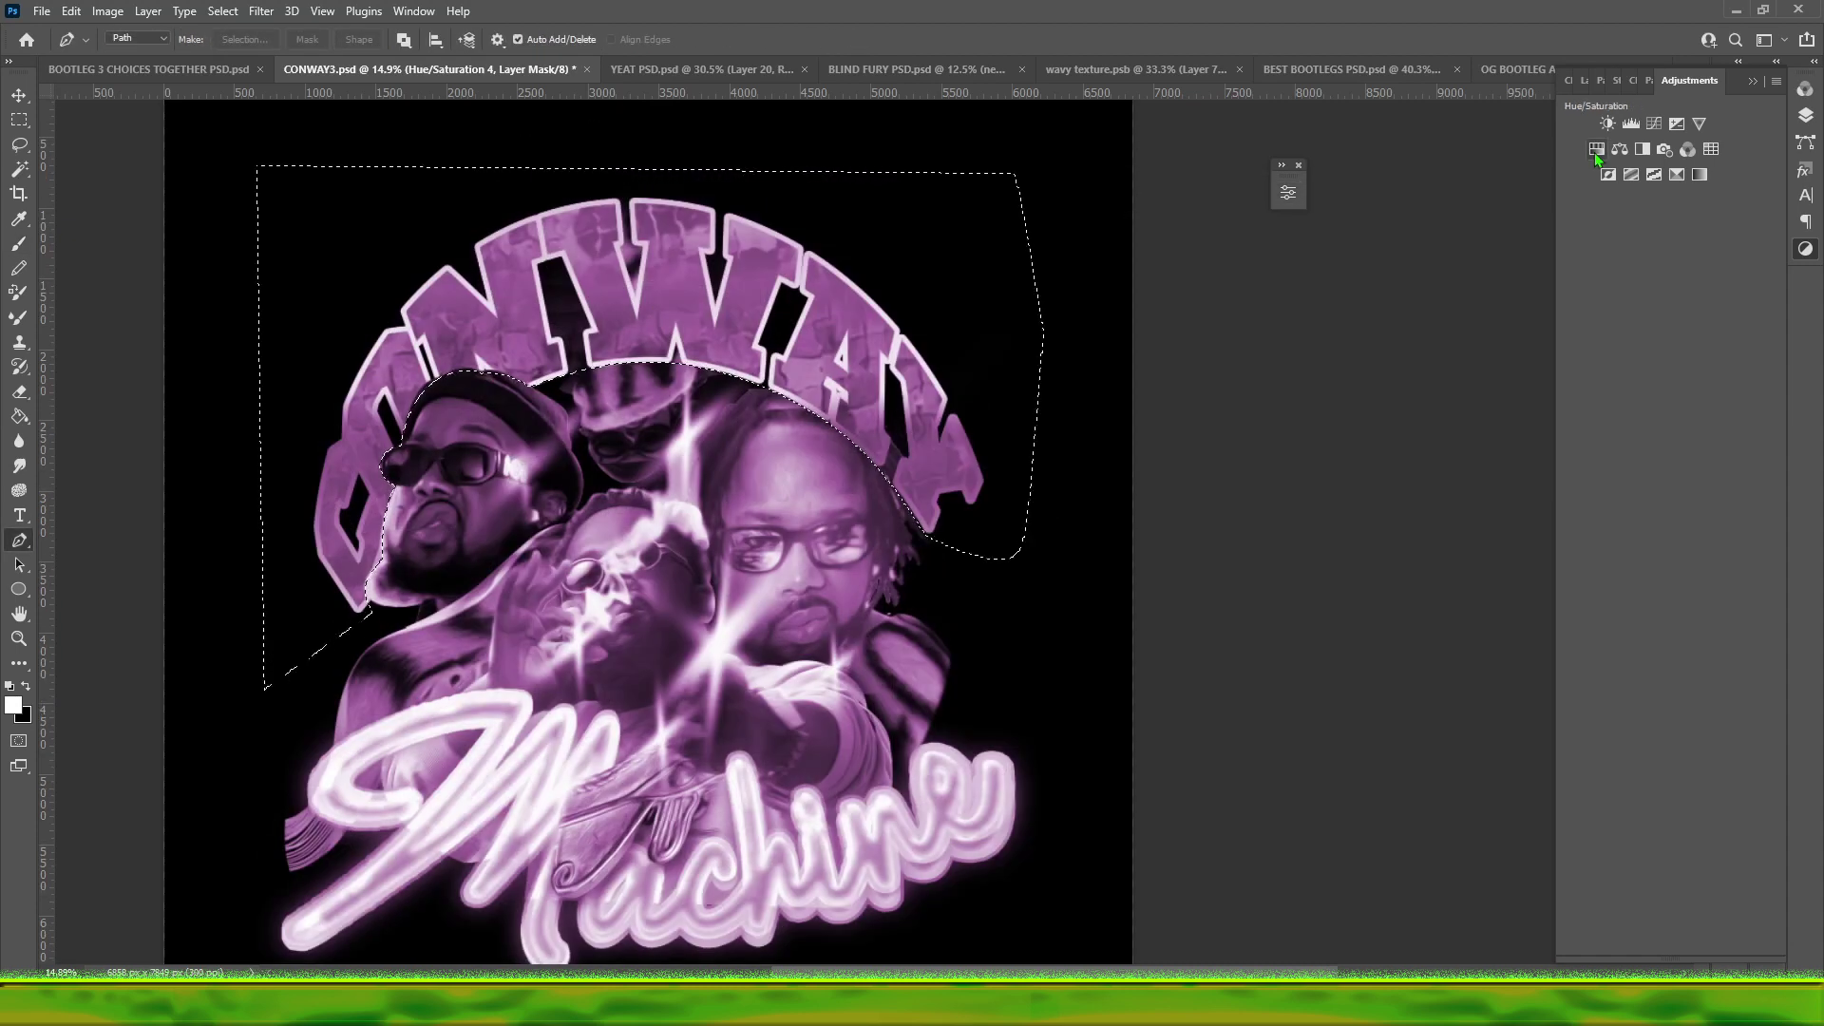
- Add a Hue/Saturation layer masked to the CONWAY lettering at Hue +180, Saturation +42
click(1597, 149)
drag(1157, 319, 1256, 324)
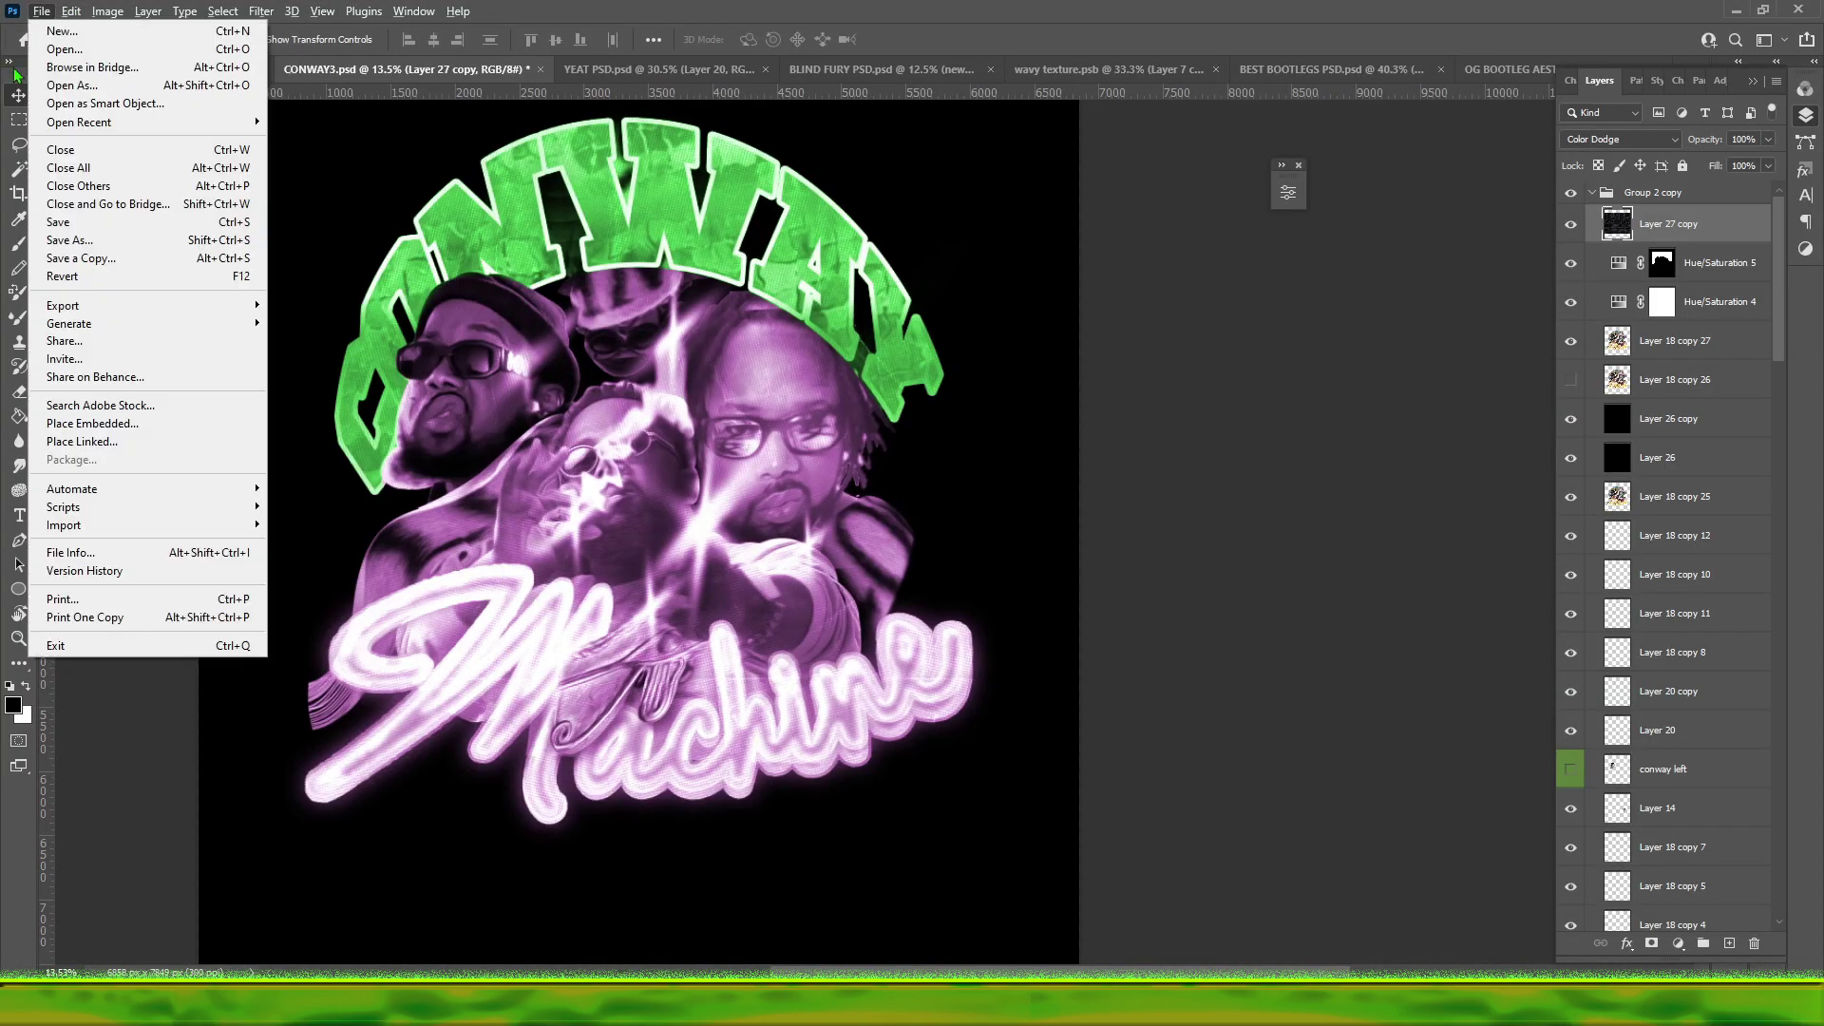
click(771, 245)
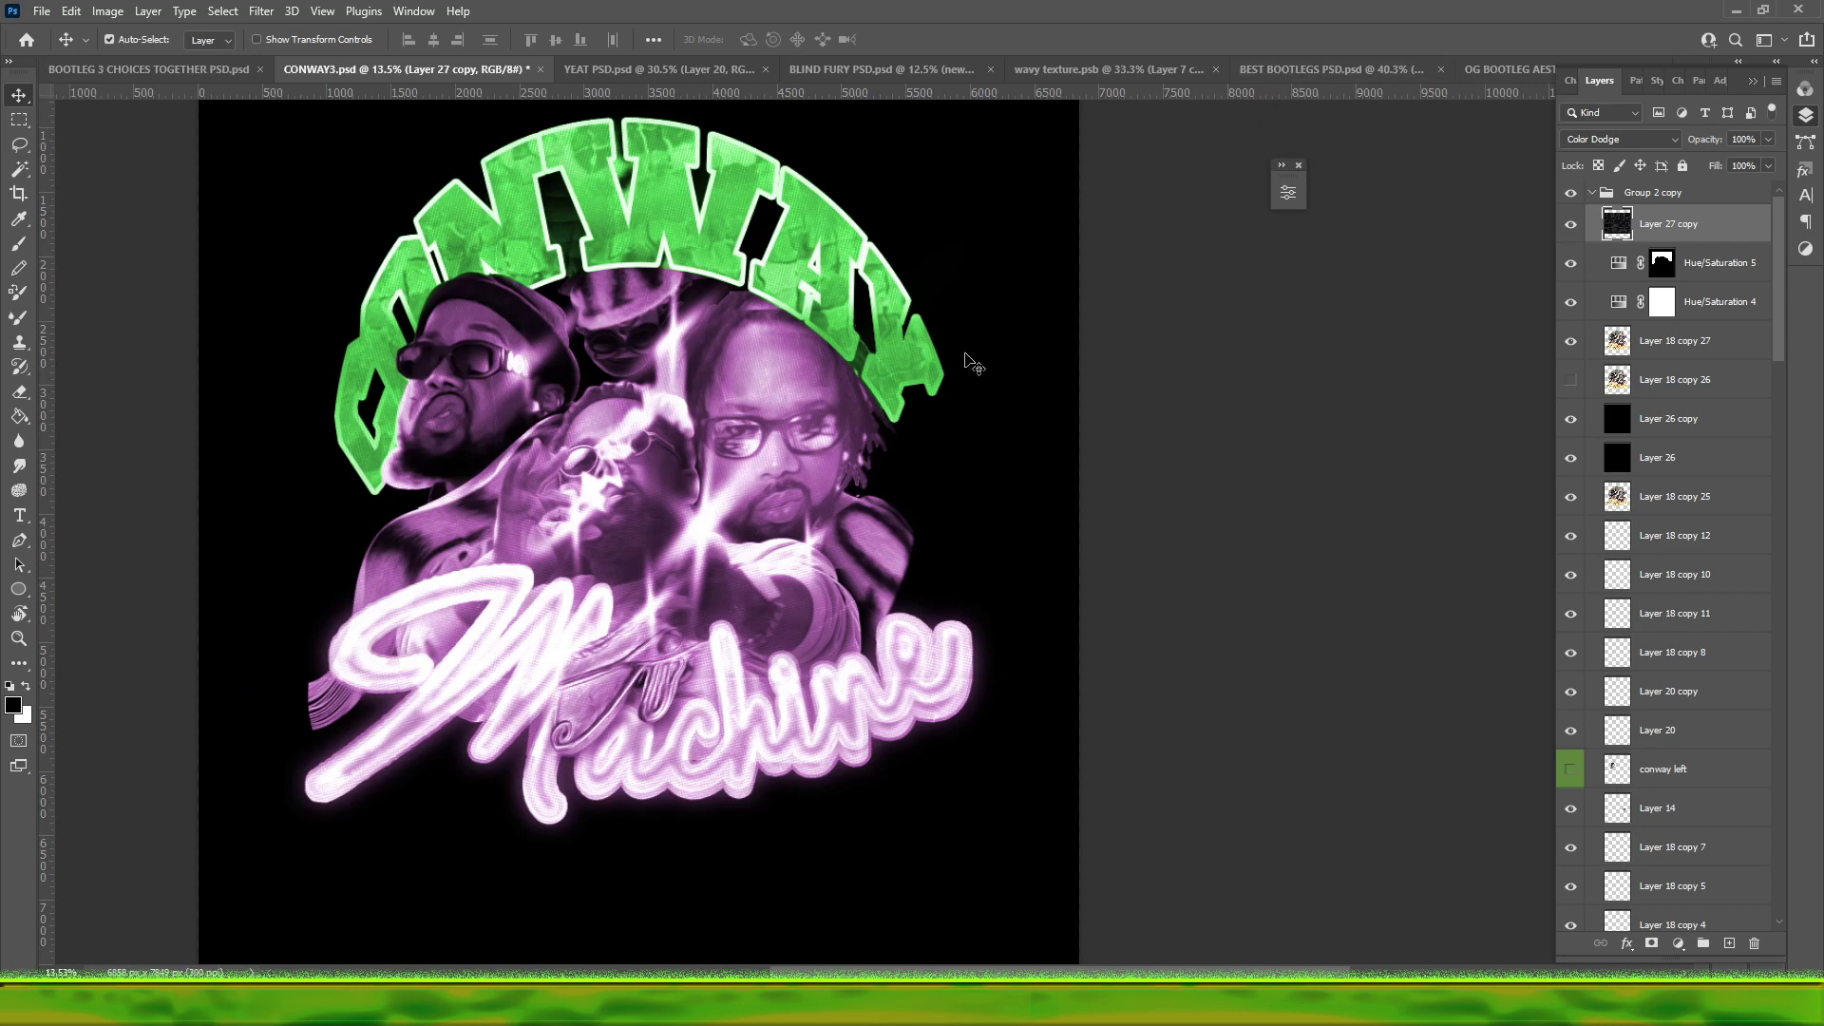
click(1572, 226)
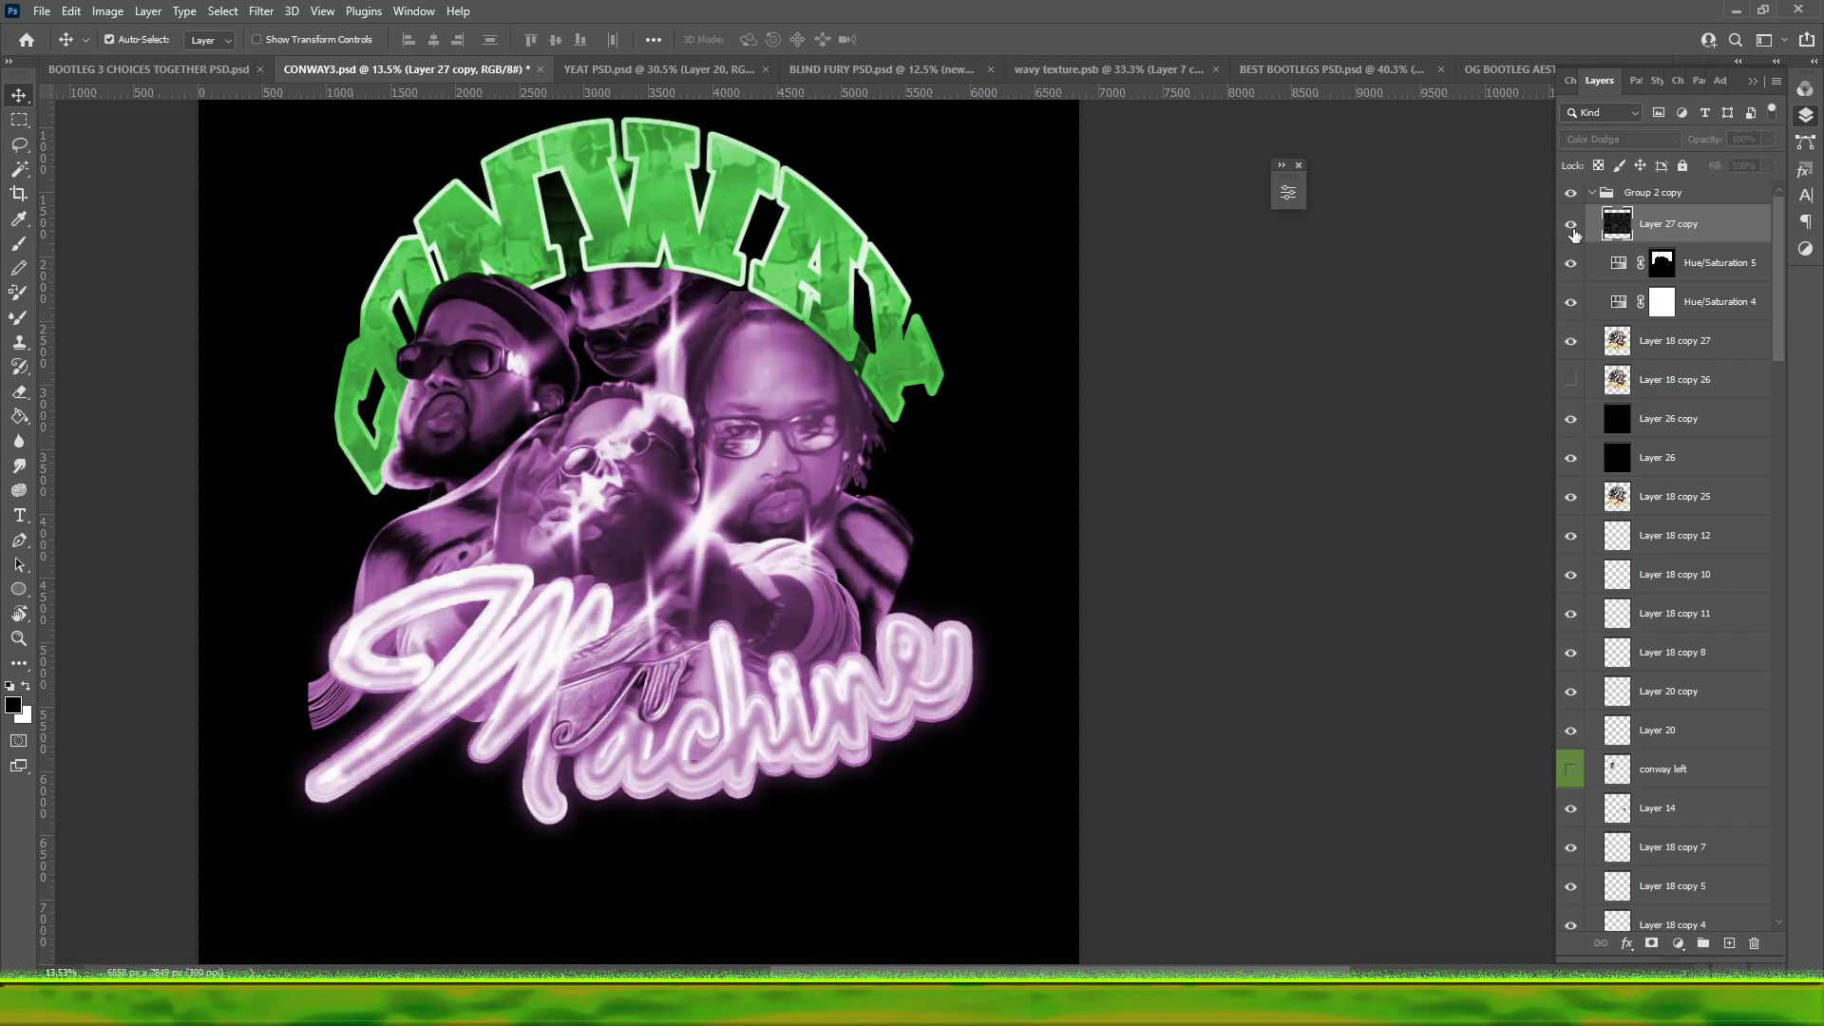
click(1572, 226)
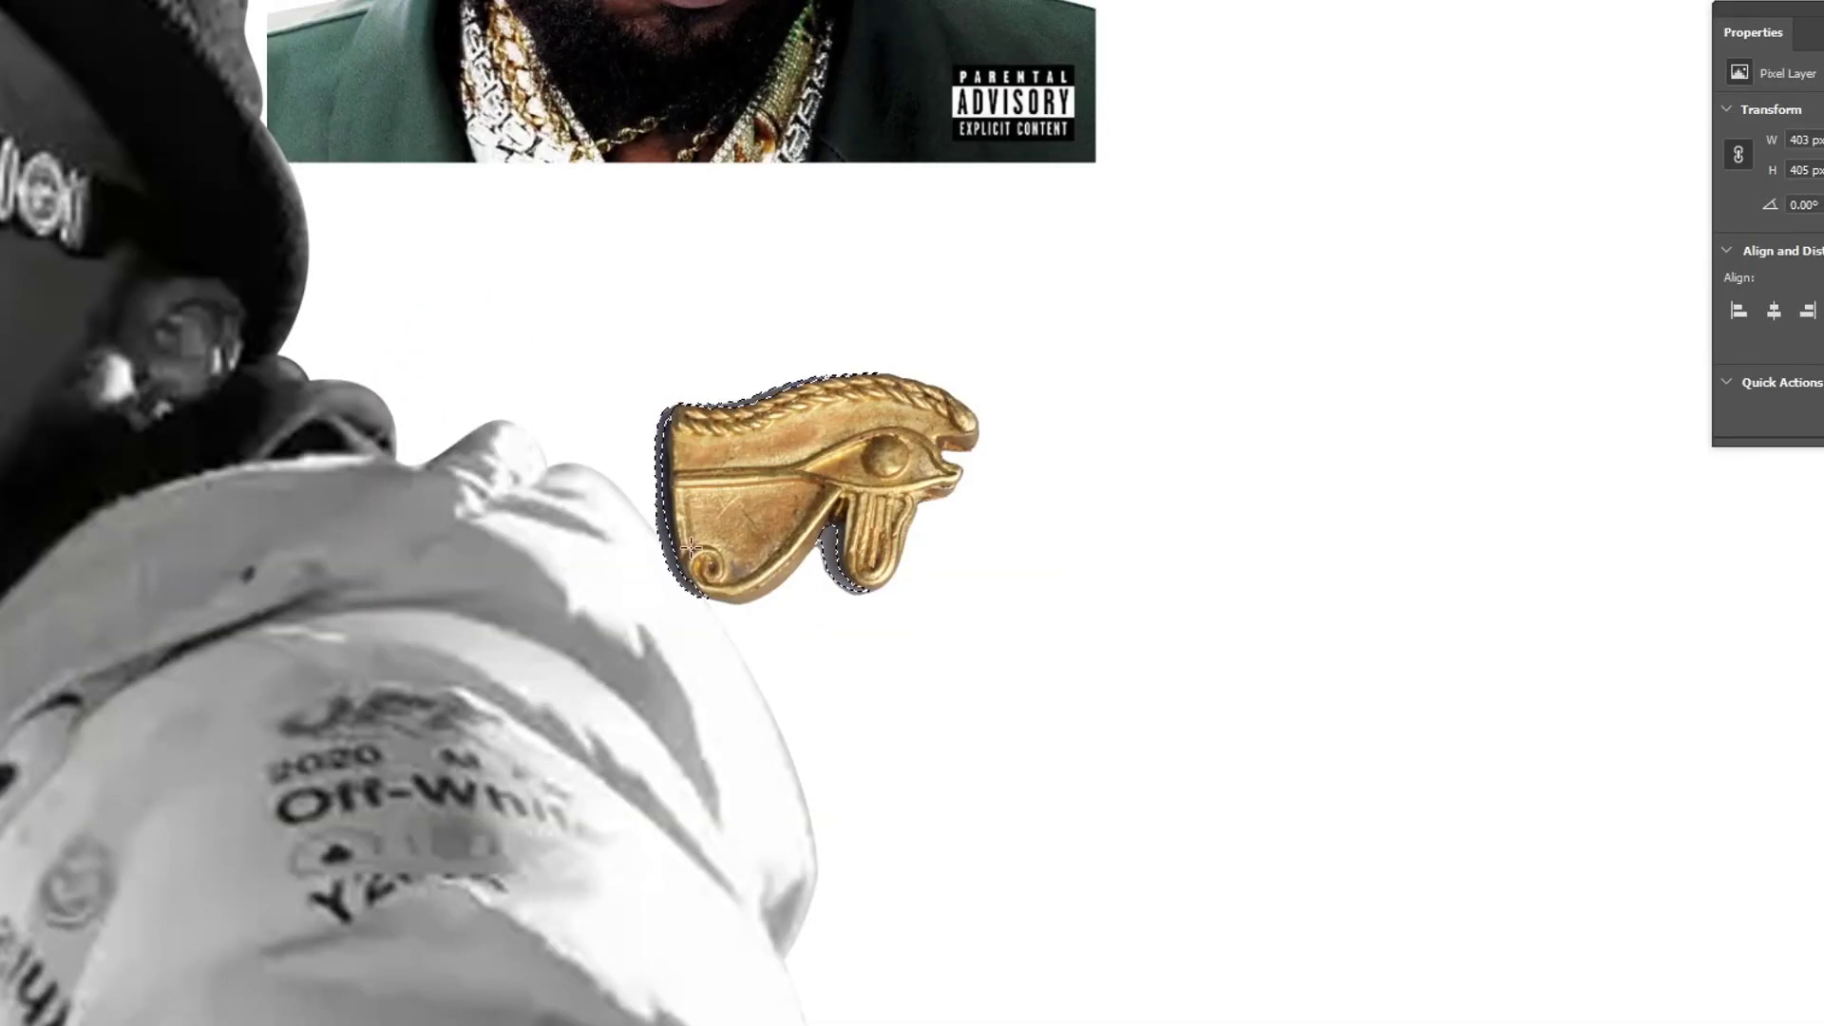
- Zoom into the gold eye and shift the dreadlocks portrait right and down
scroll(652, 557, down, 3)
scroll(896, 468, up, 6)
scroll(896, 468, up, 2)
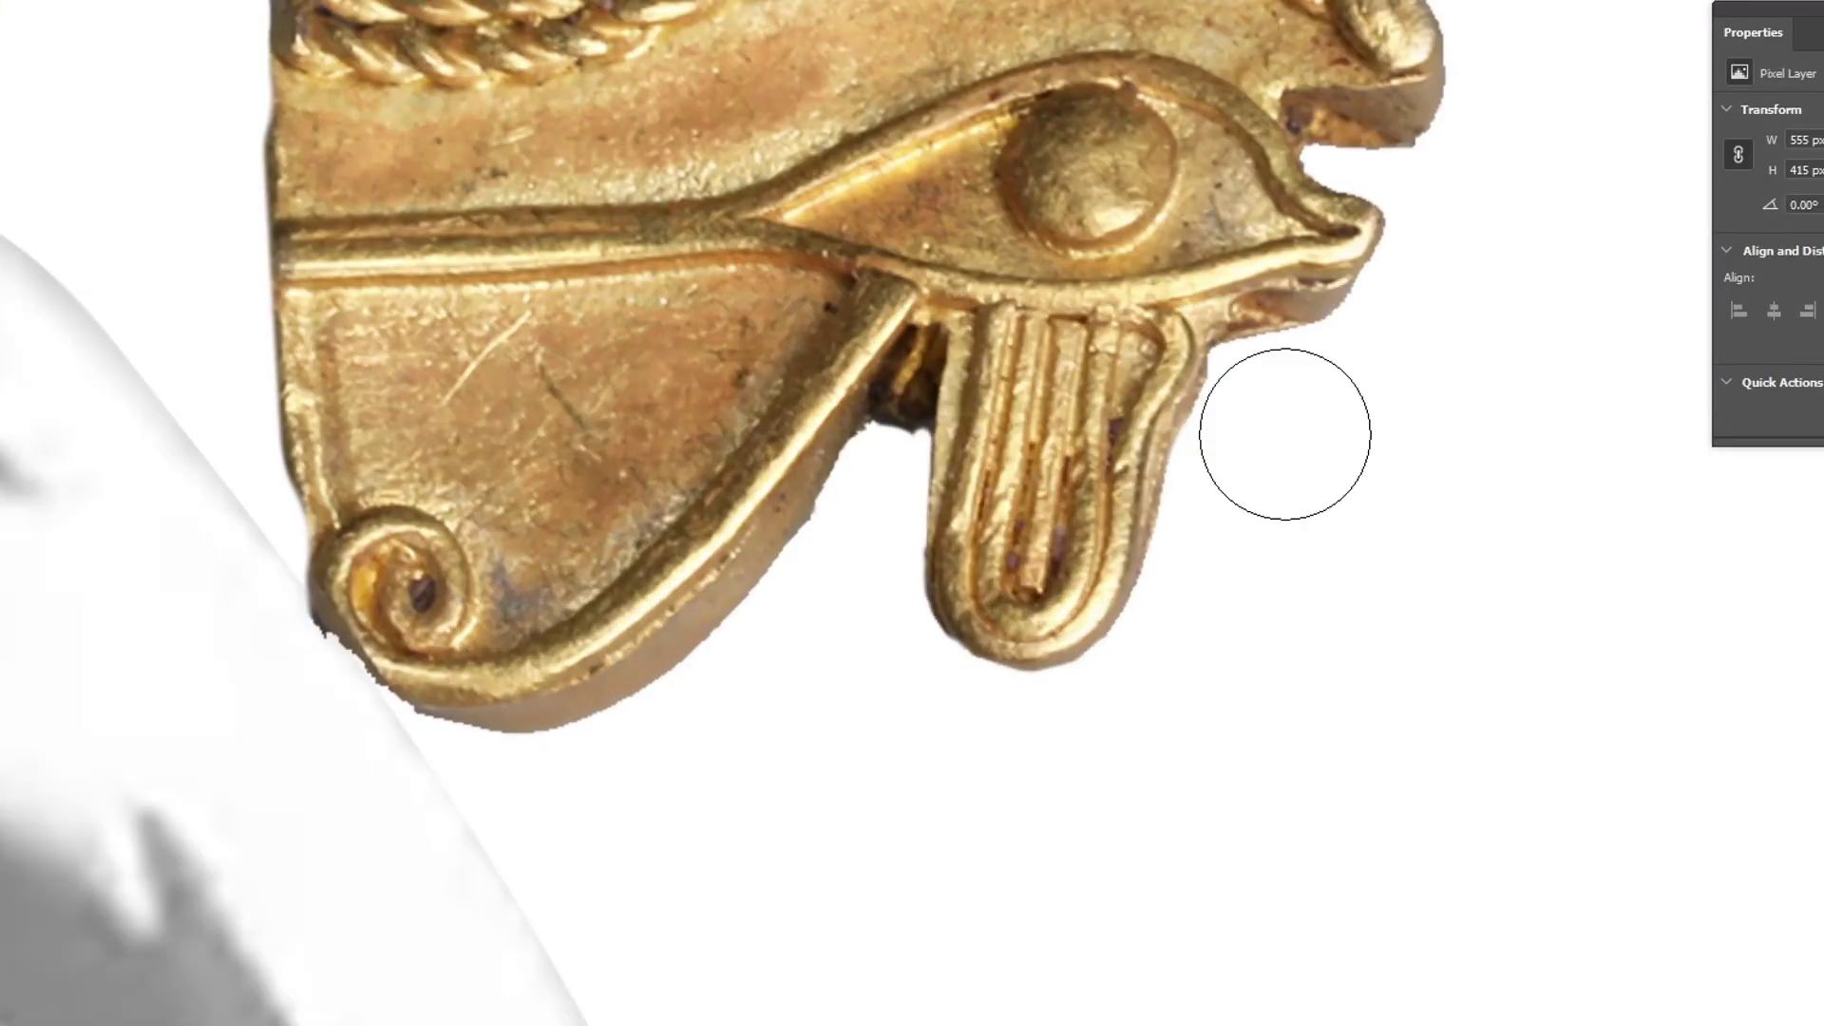
scroll(197, 441, up, 2)
drag(757, 376, 800, 421)
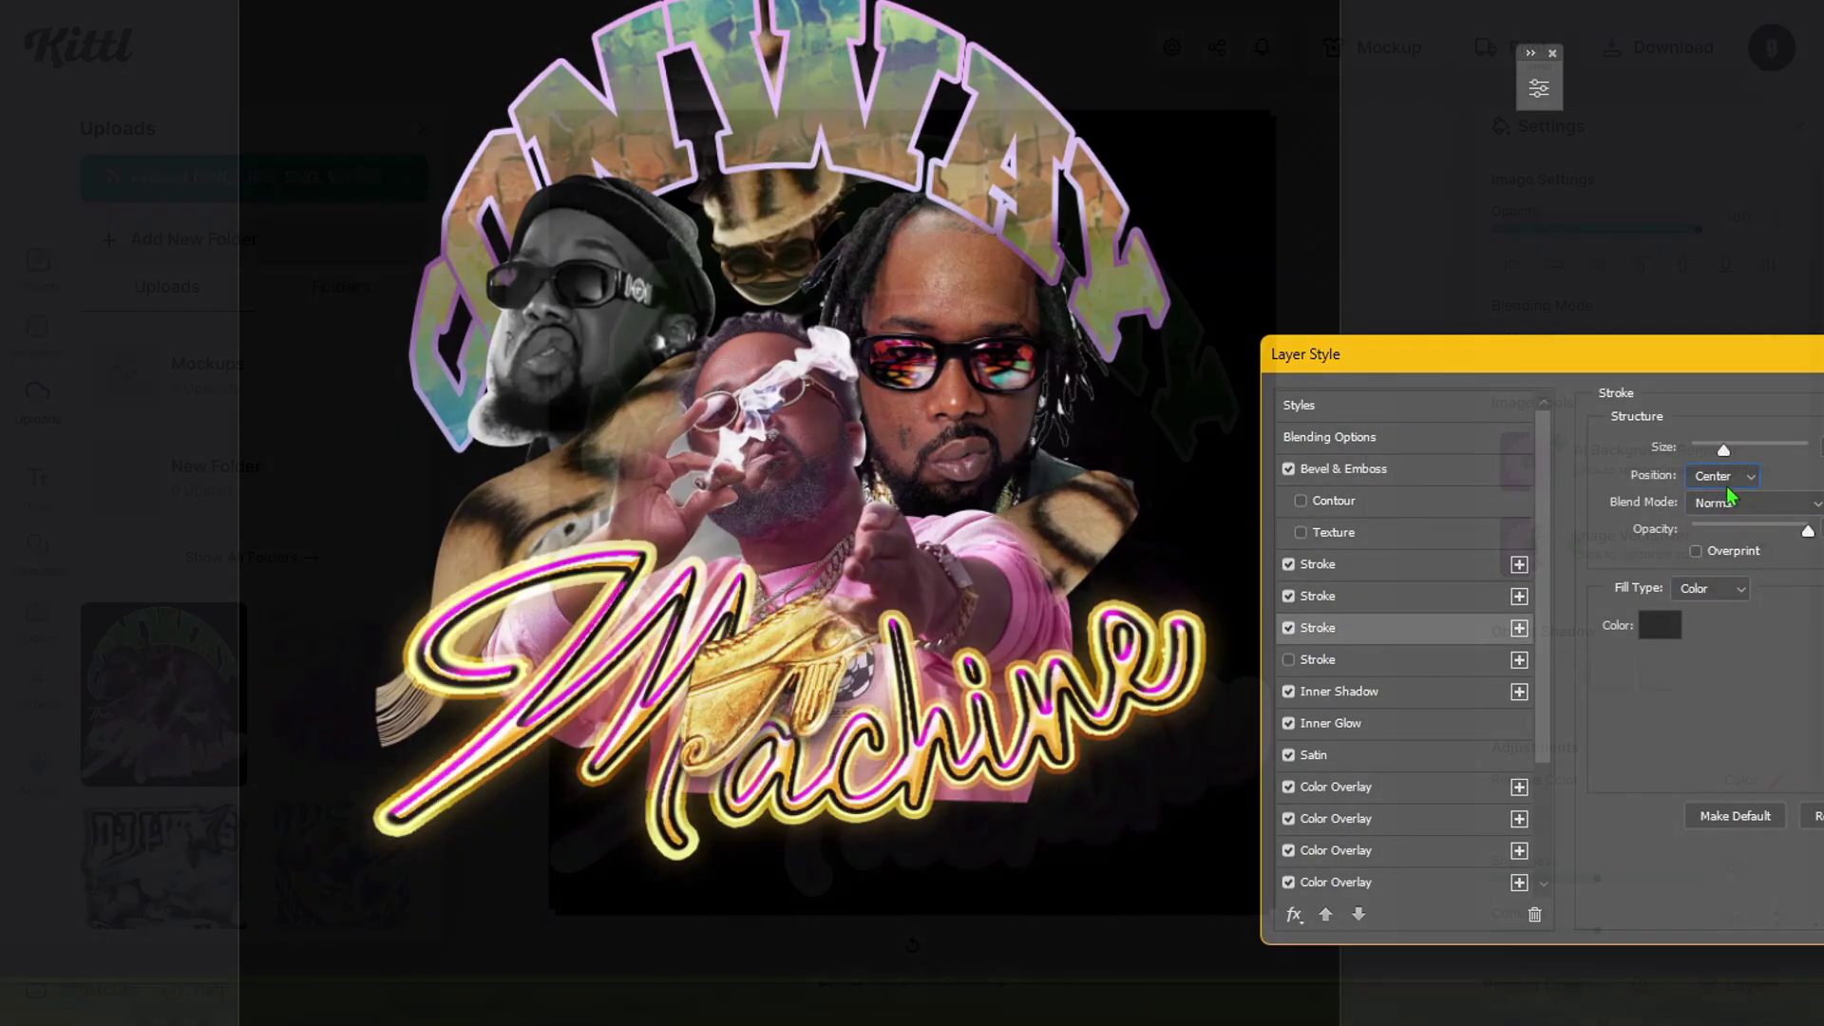
- Remove the Conway design's background, enlarge it to fill the canvas, and preview it on a T-shirt
click(1580, 469)
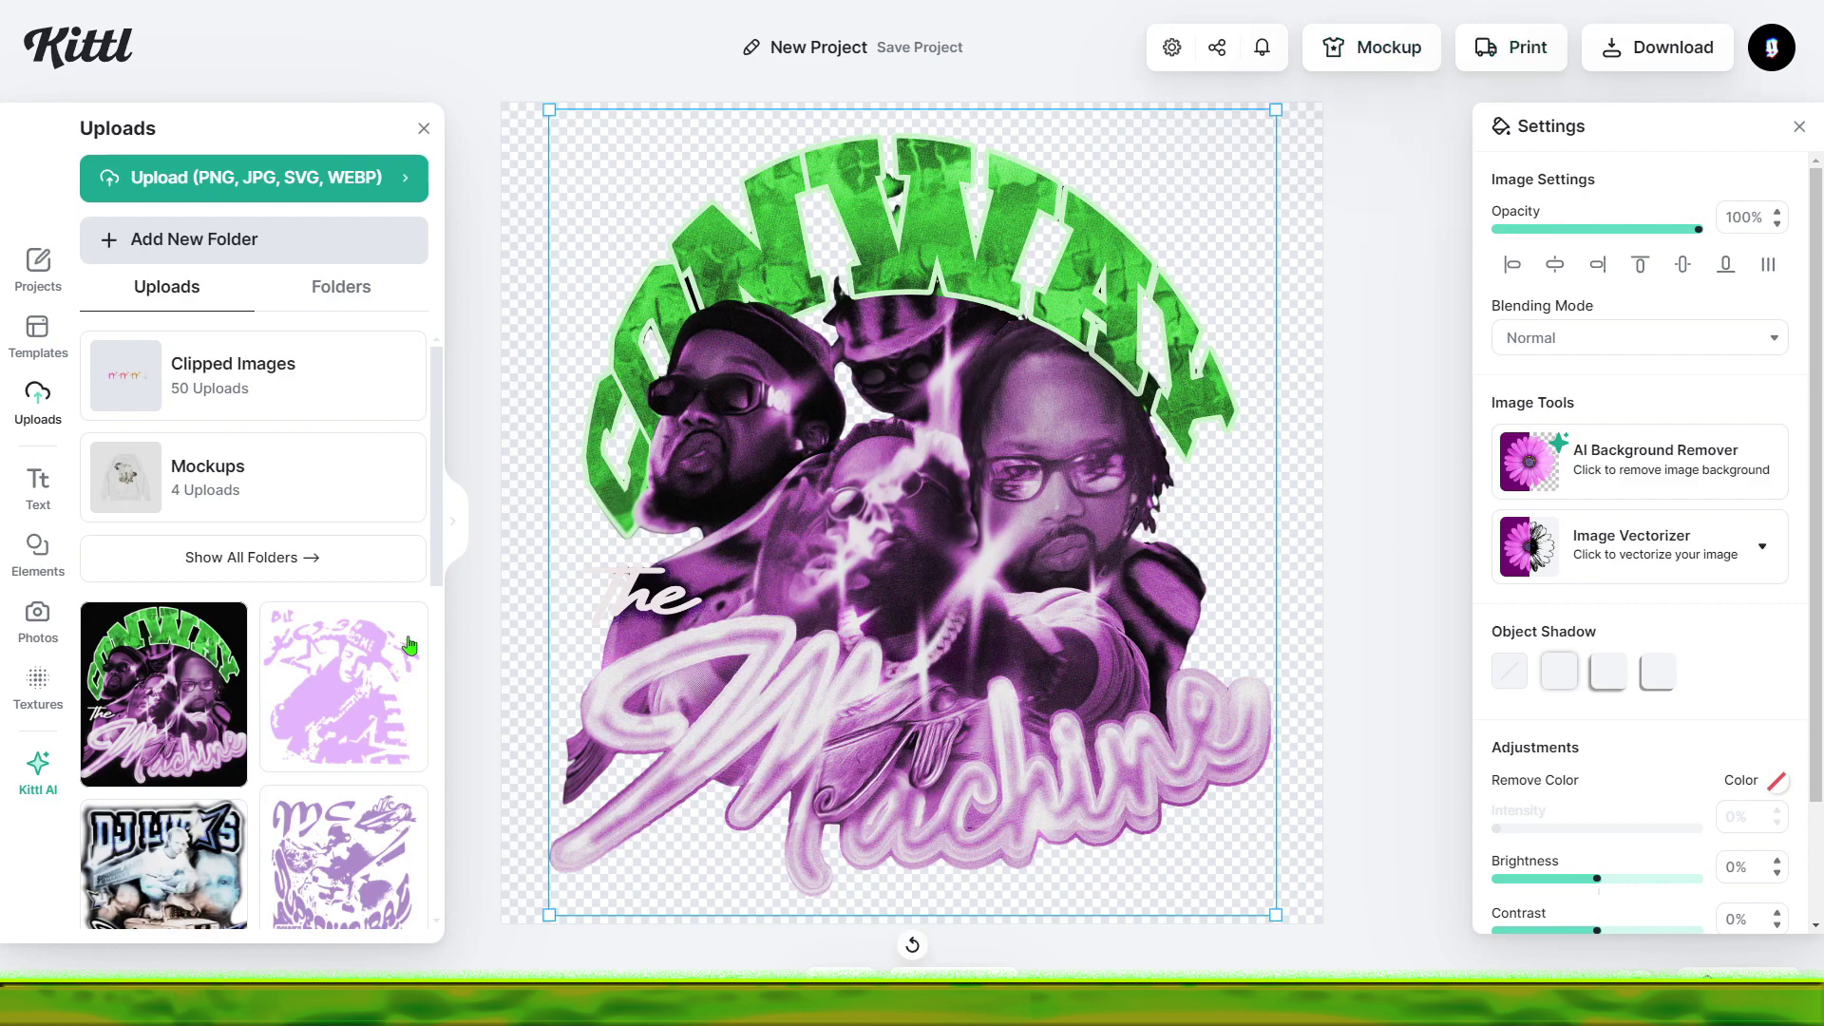
drag(549, 915, 530, 939)
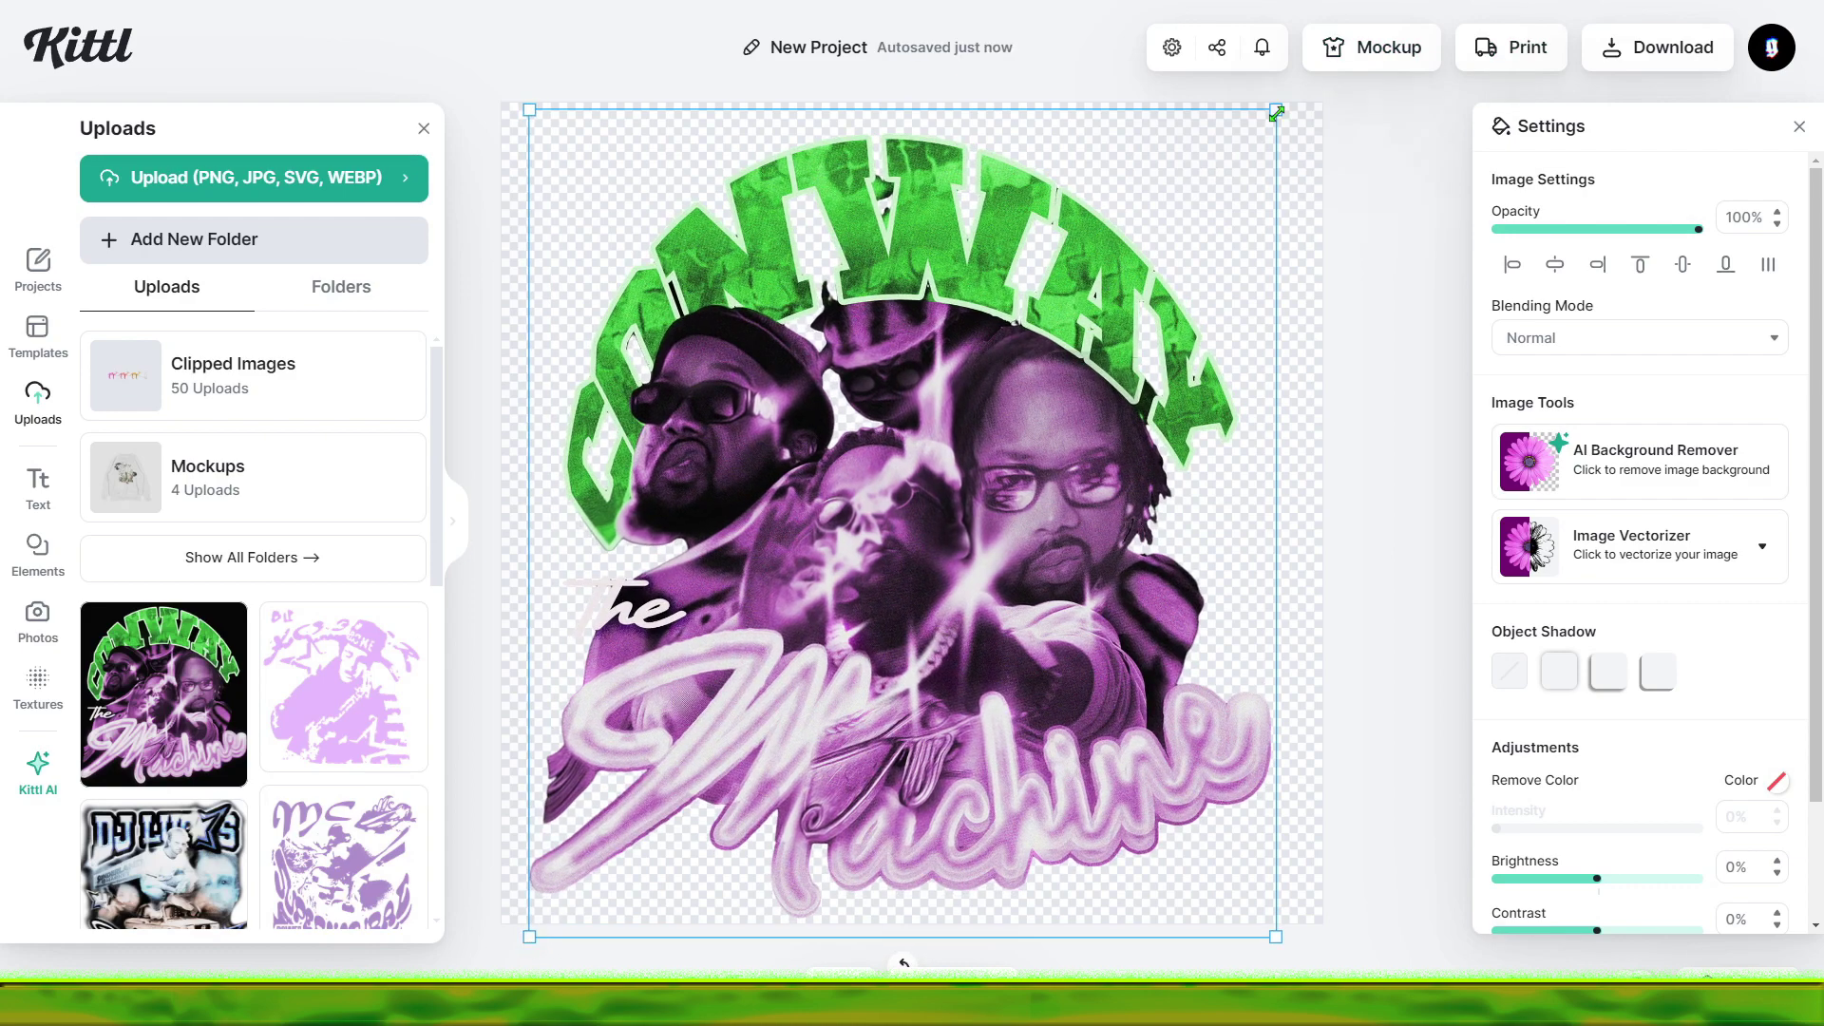
drag(1276, 112, 1294, 89)
click(1387, 48)
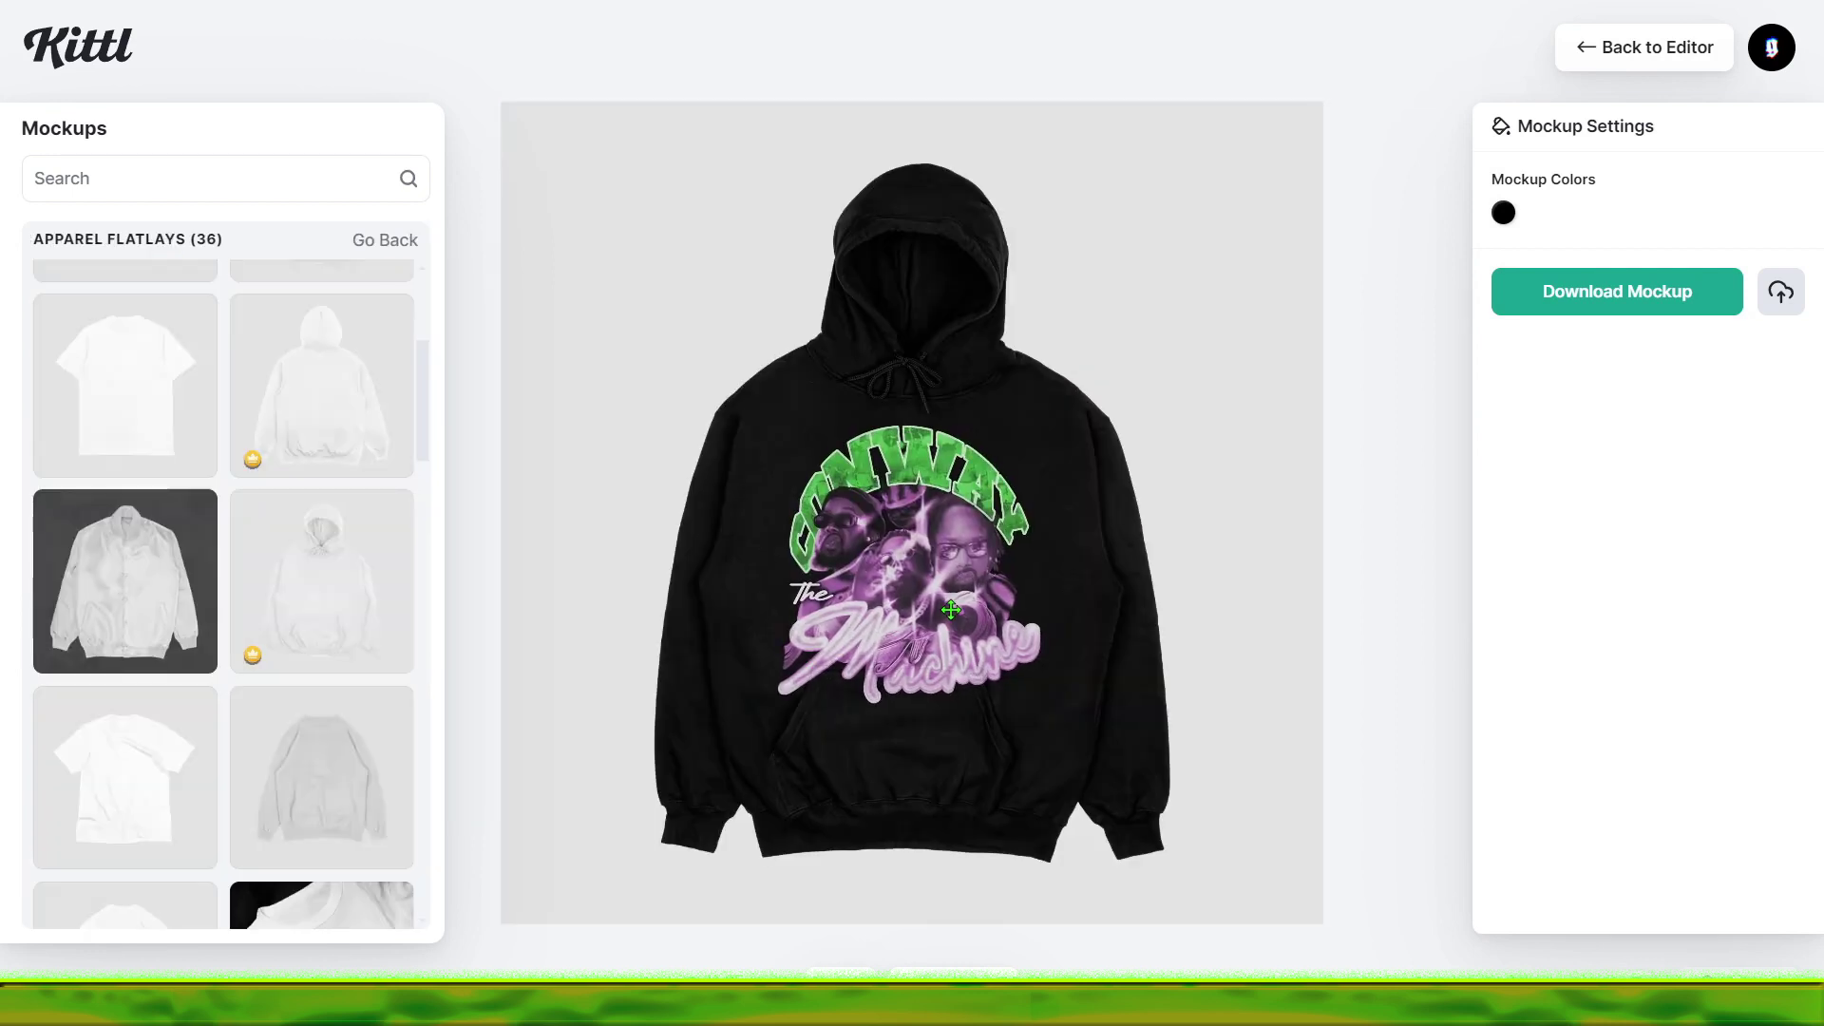
drag(951, 610, 951, 606)
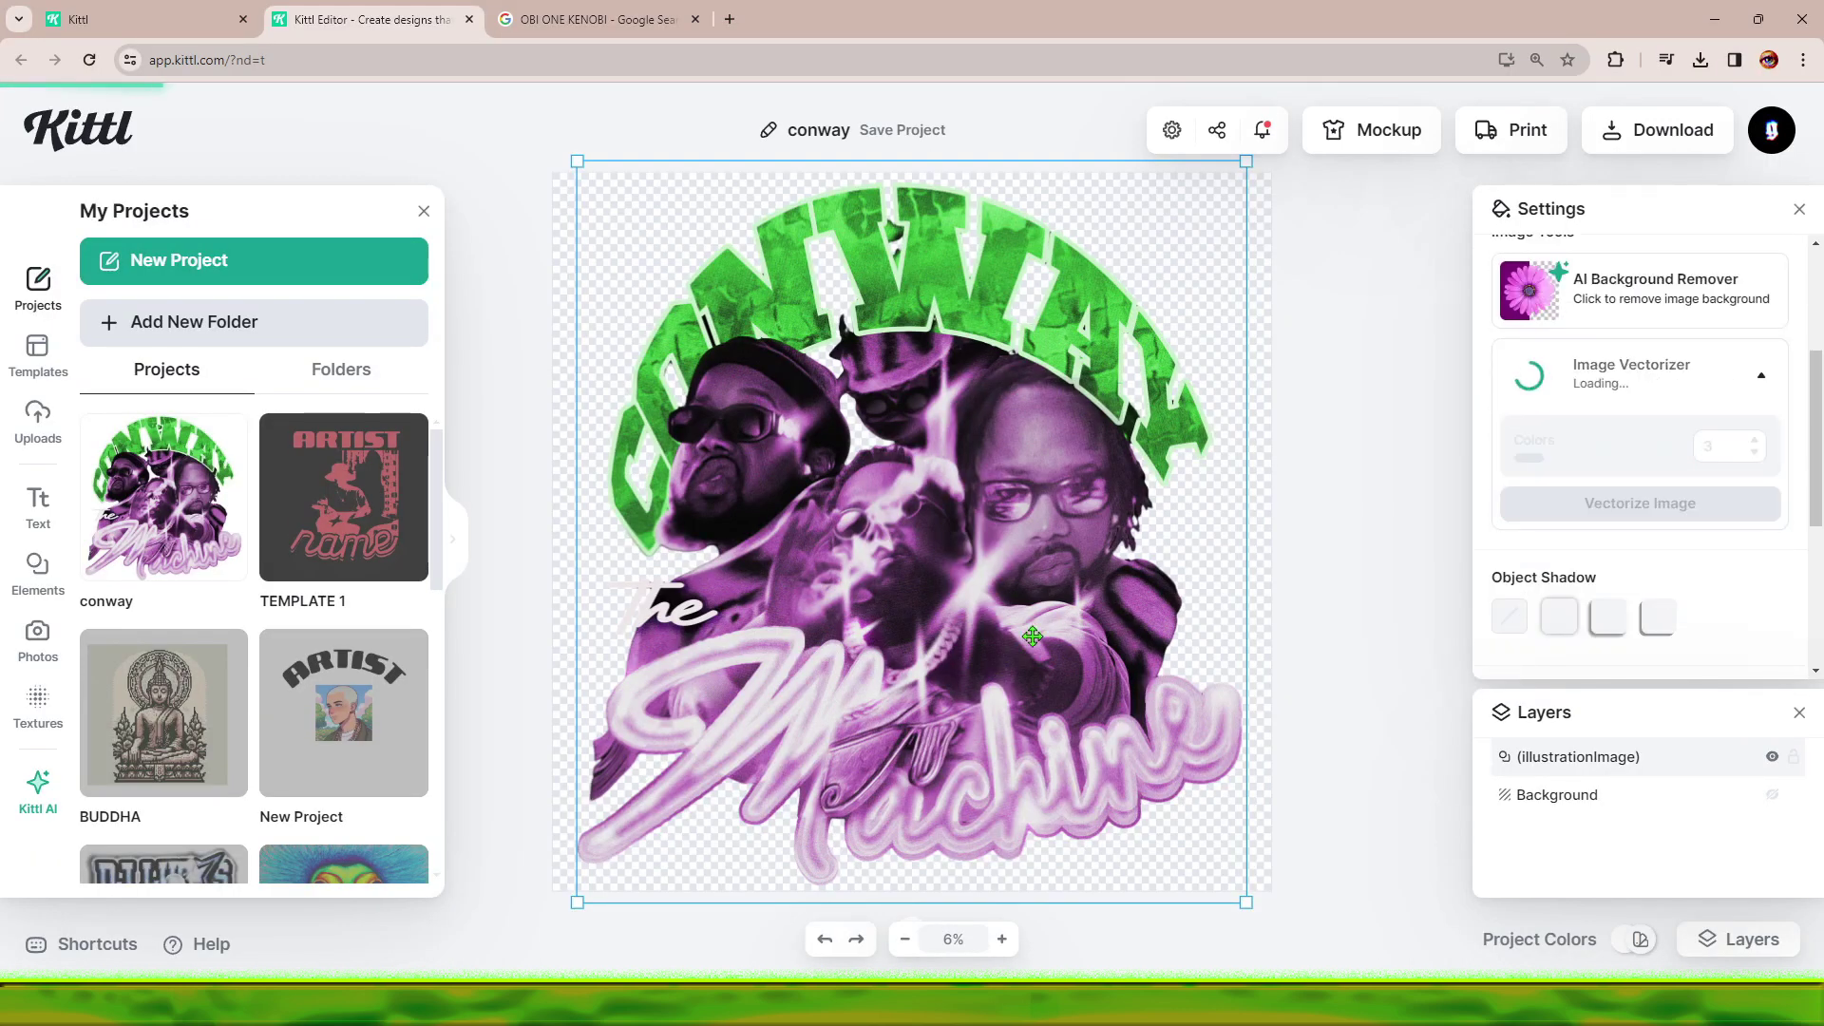
- Recolour the vector artwork bright green, turn its lilac parts black, and fill the background 100% black
click(1535, 301)
click(1235, 782)
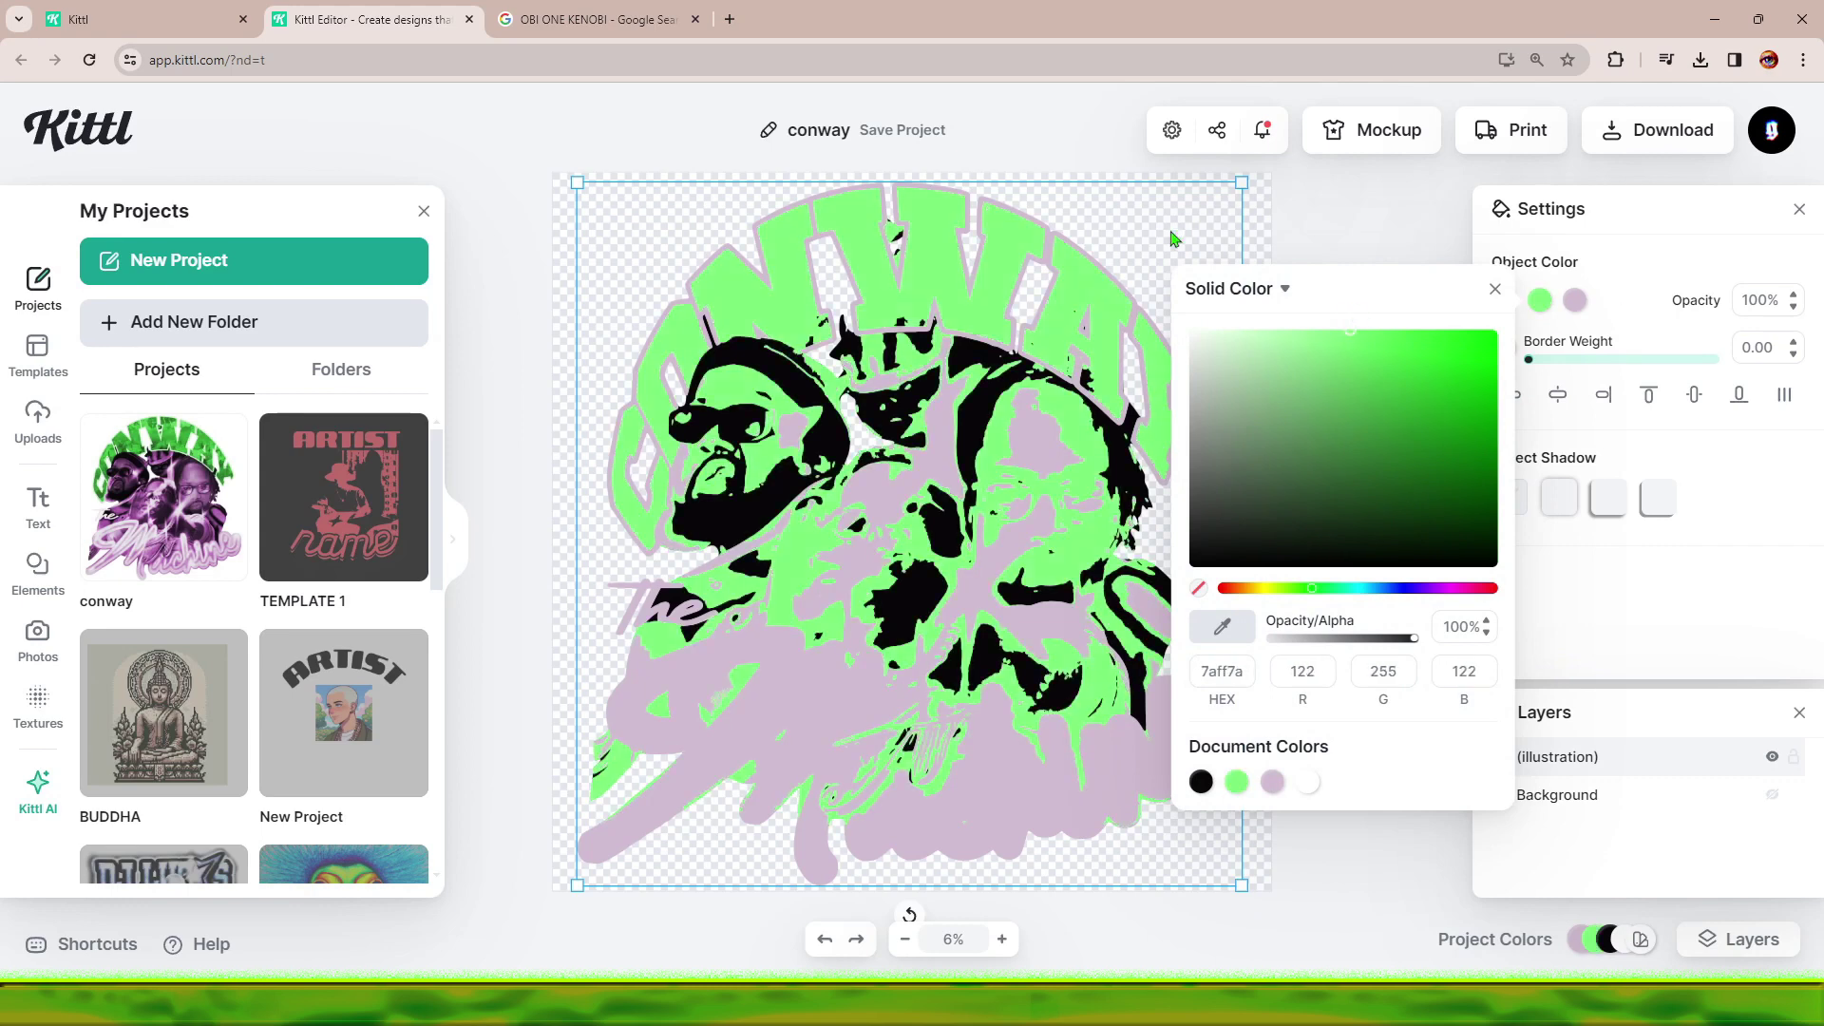
click(1762, 598)
text(100)
click(1558, 756)
click(1574, 300)
click(1235, 782)
click(977, 394)
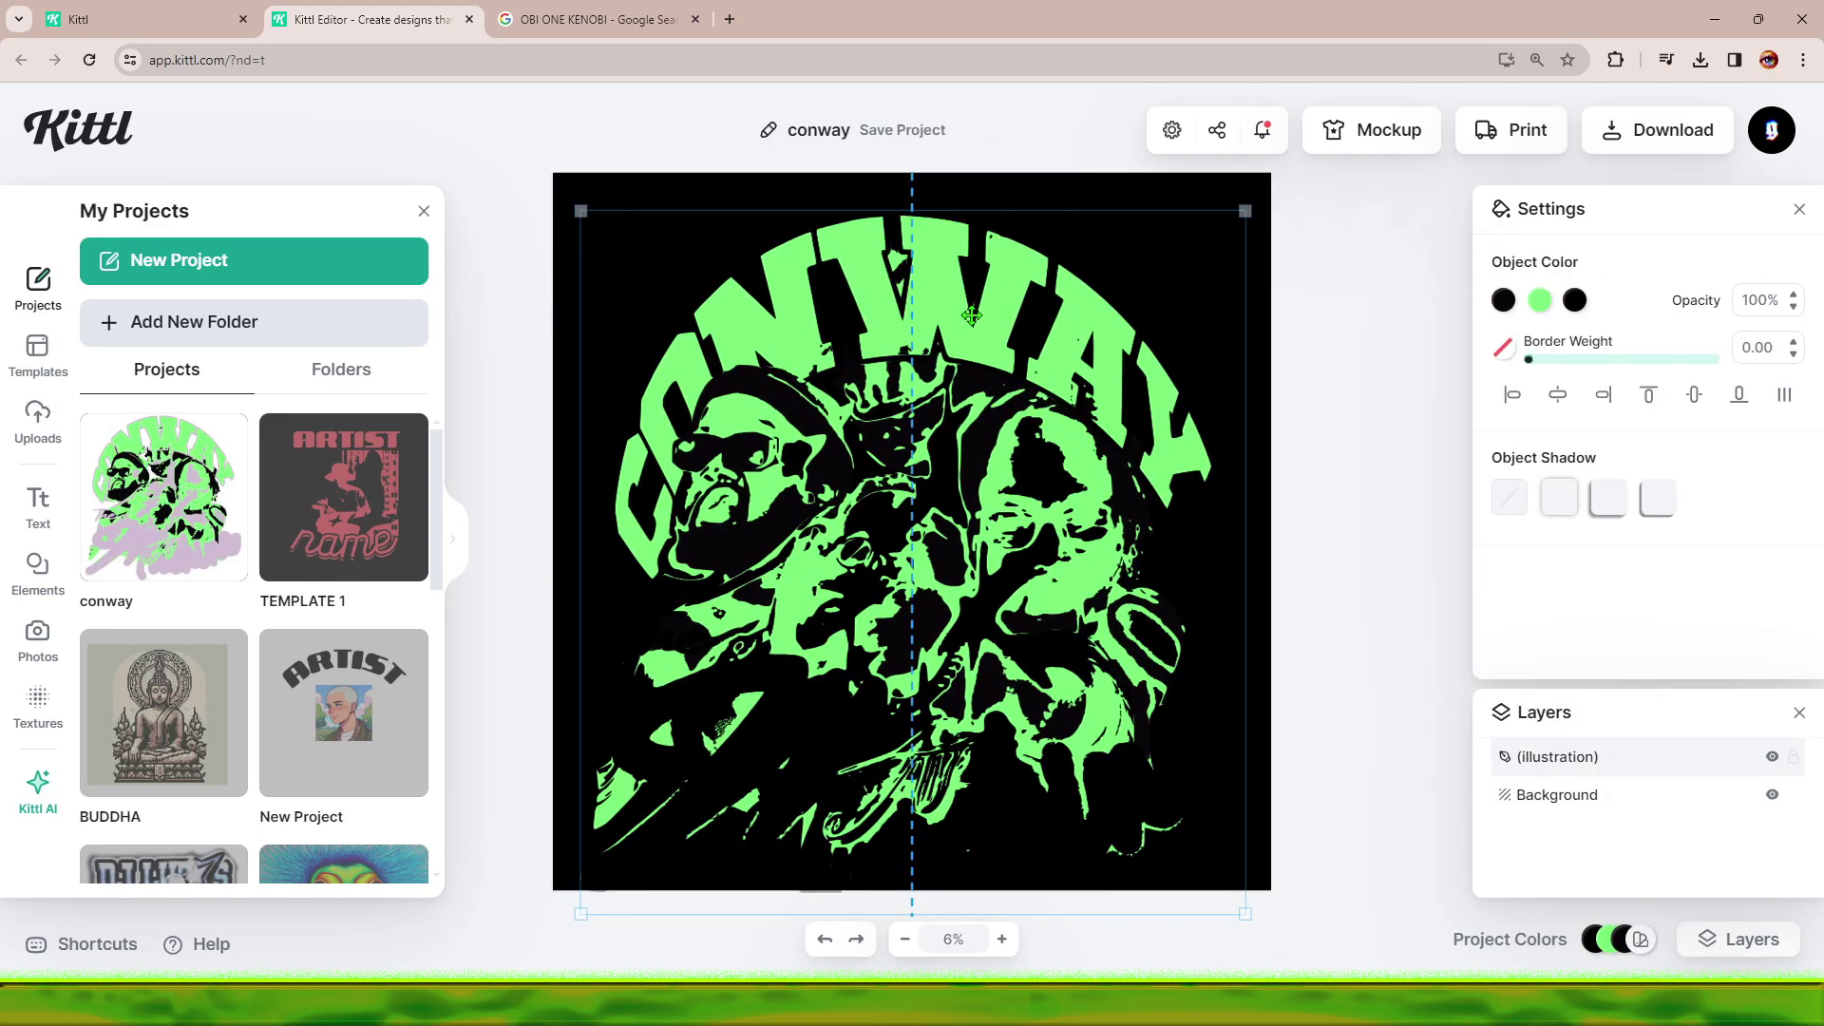
- Add a Y2K sparkle element and a horizontally flipped copy at the top corners
click(38, 504)
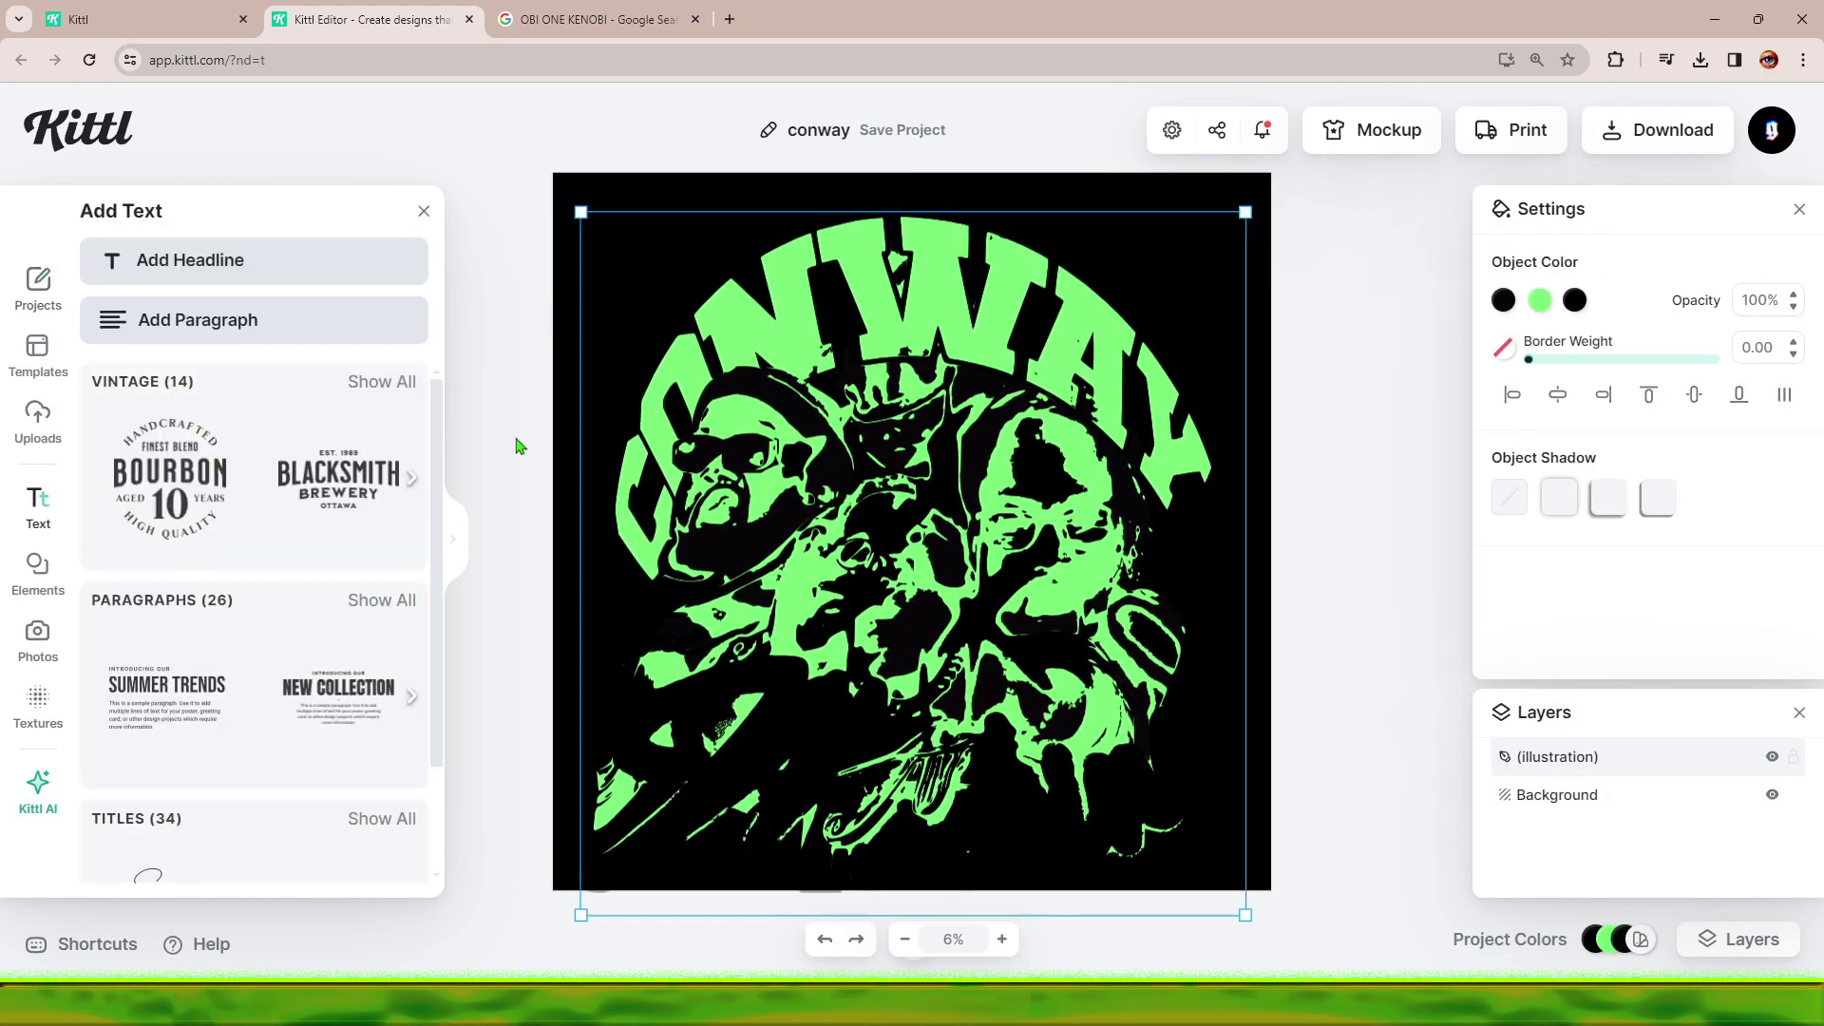
click(38, 570)
click(383, 578)
scroll(166, 611, down, 3)
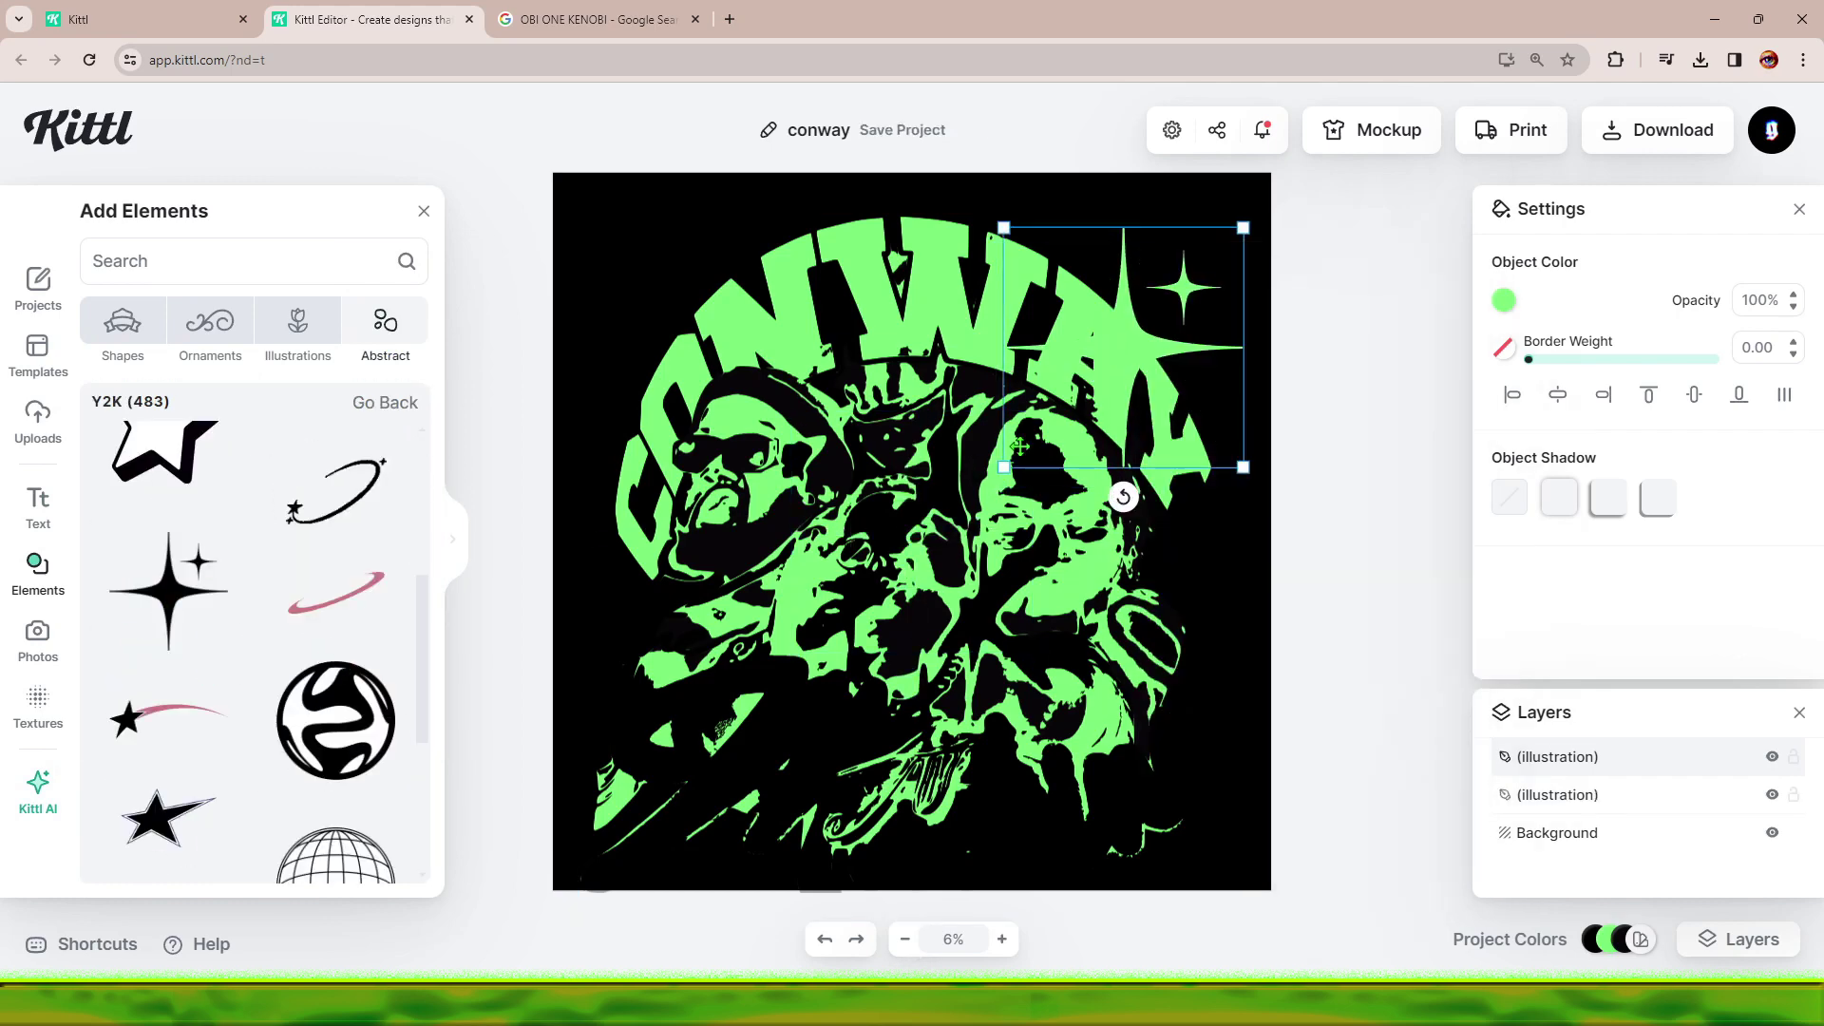
key(ctrl+c)
key(ctrl+v)
right_click(655, 270)
click(732, 513)
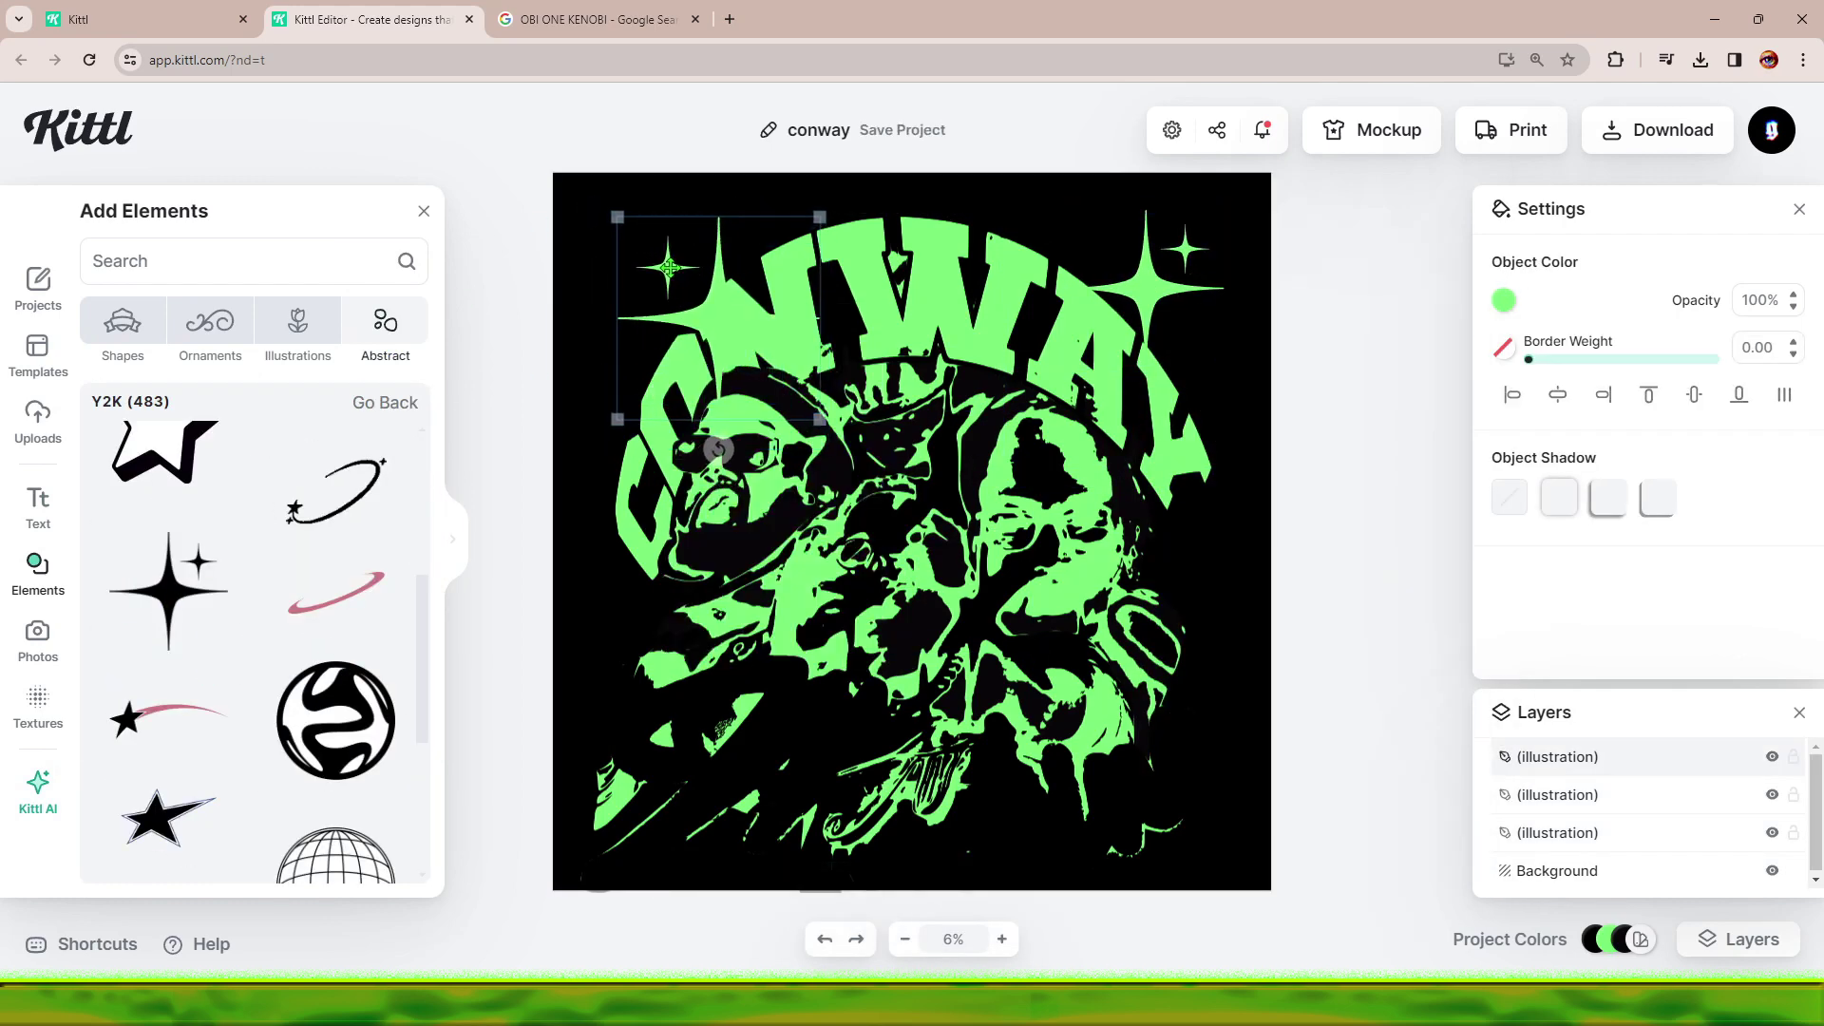
click(1145, 271)
- Preview the design as a mockup and place it on the black hoodie's chest
click(1371, 129)
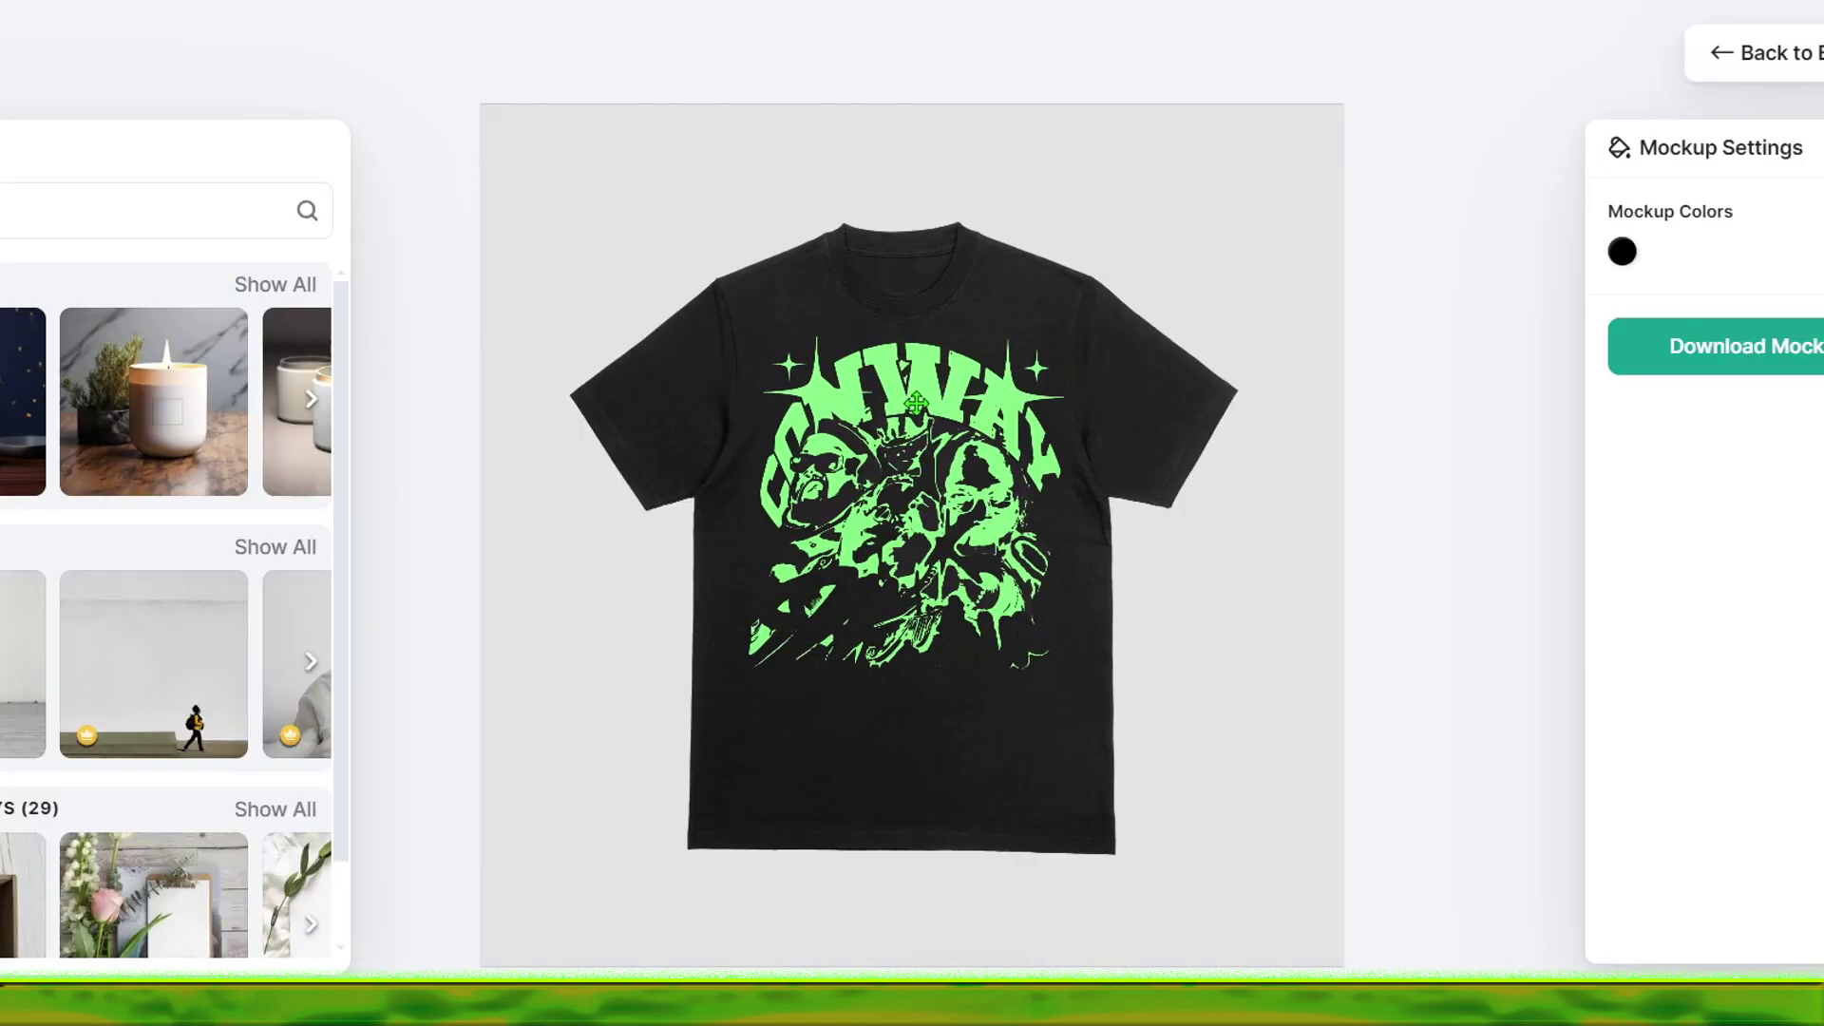
drag(915, 404, 912, 407)
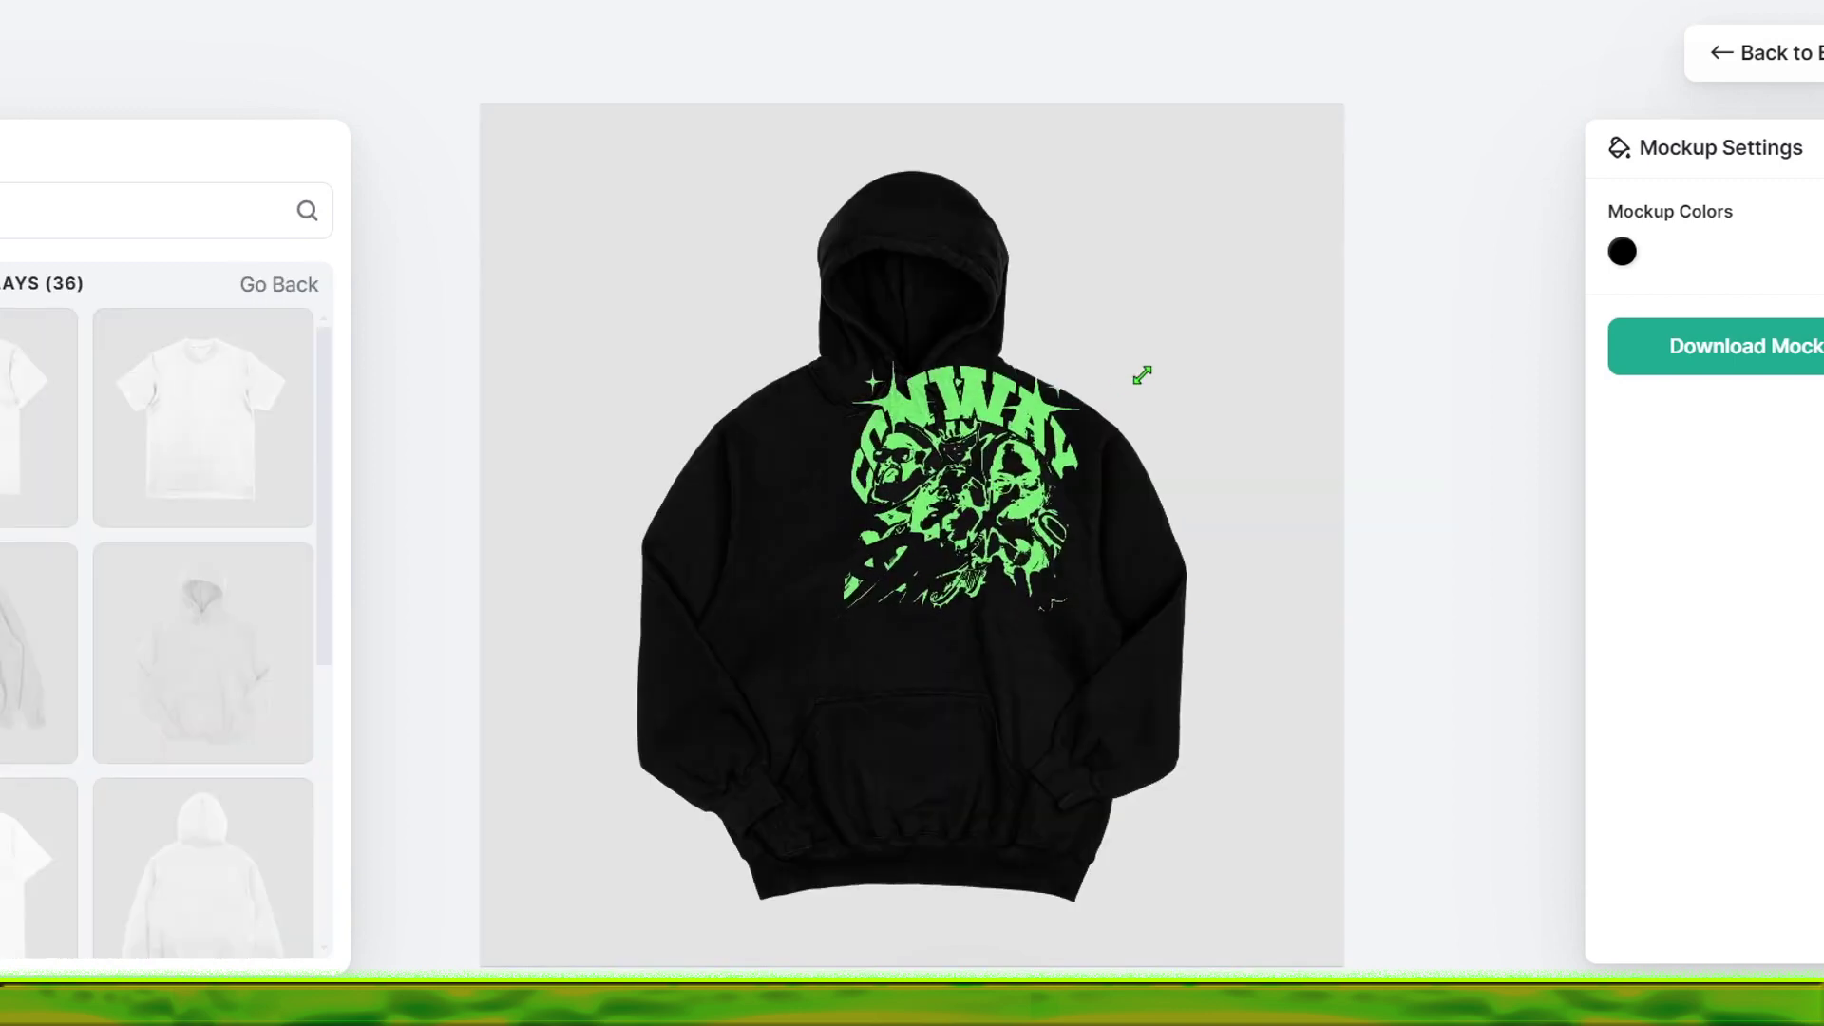
drag(871, 334, 955, 486)
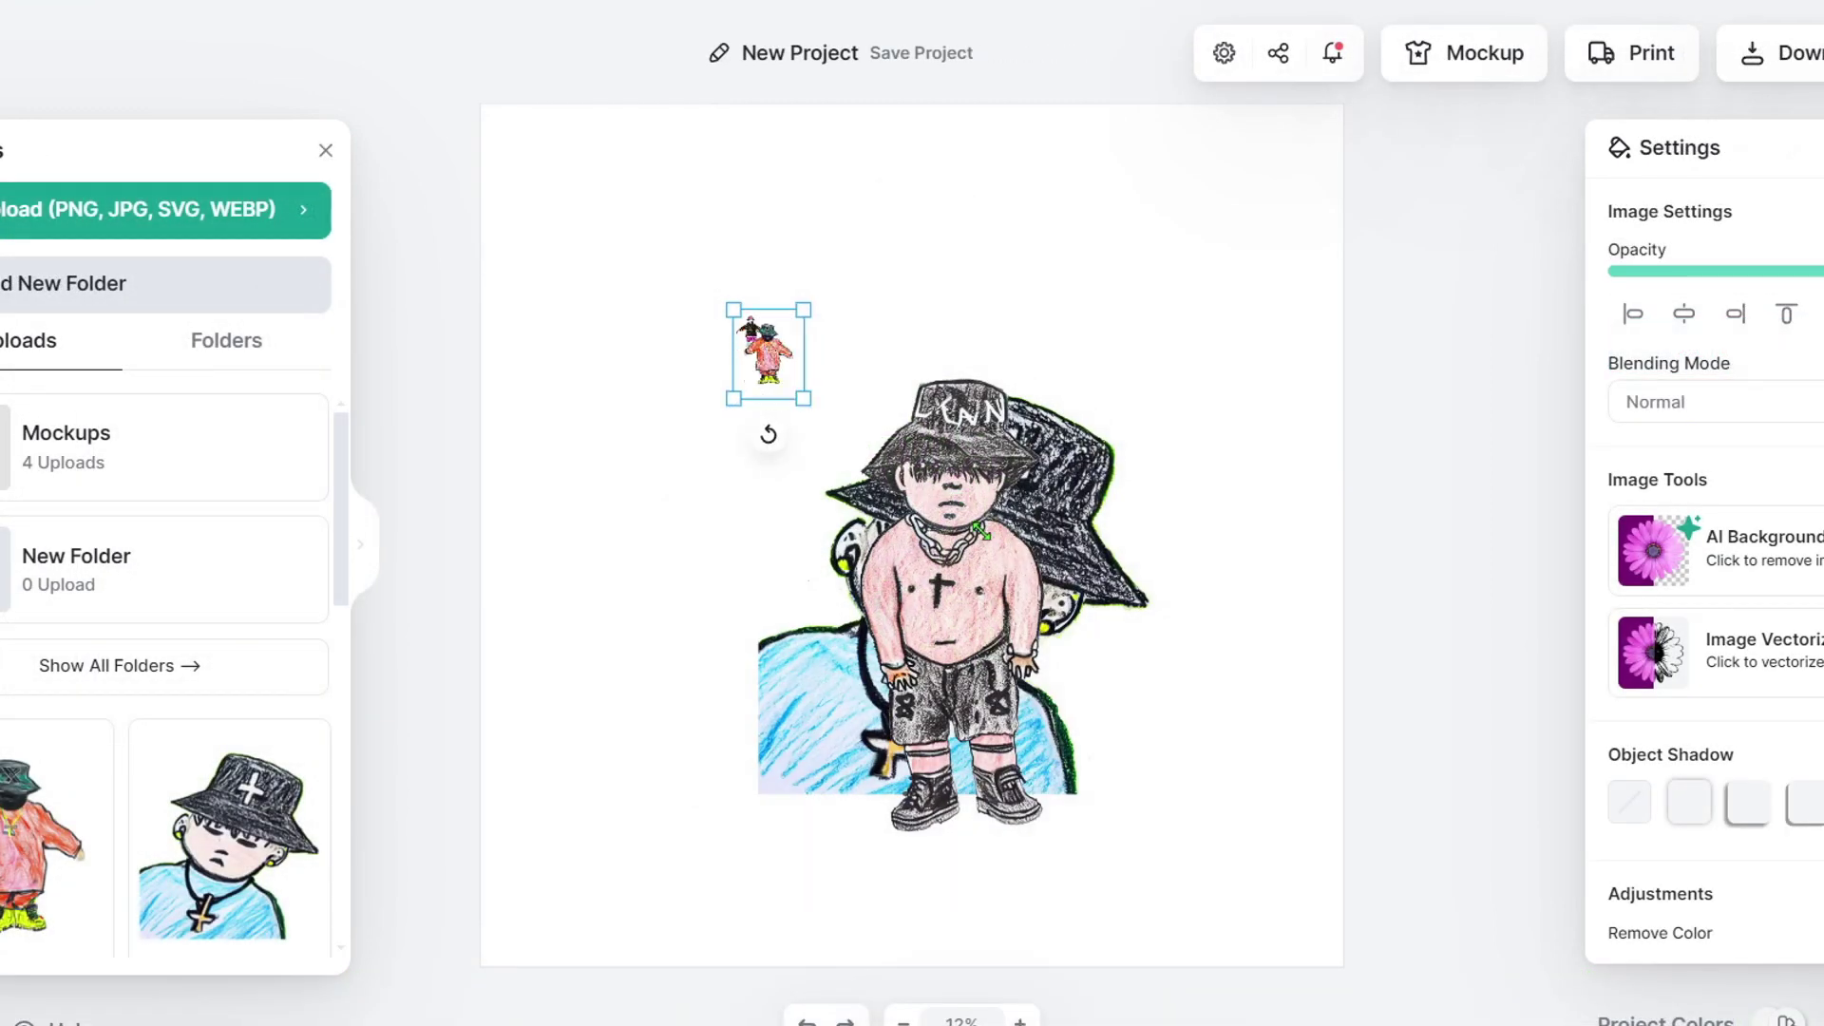
- Resize the two hand-drawn figures and position the black crosshair above the second figure
drag(733, 297, 517, 154)
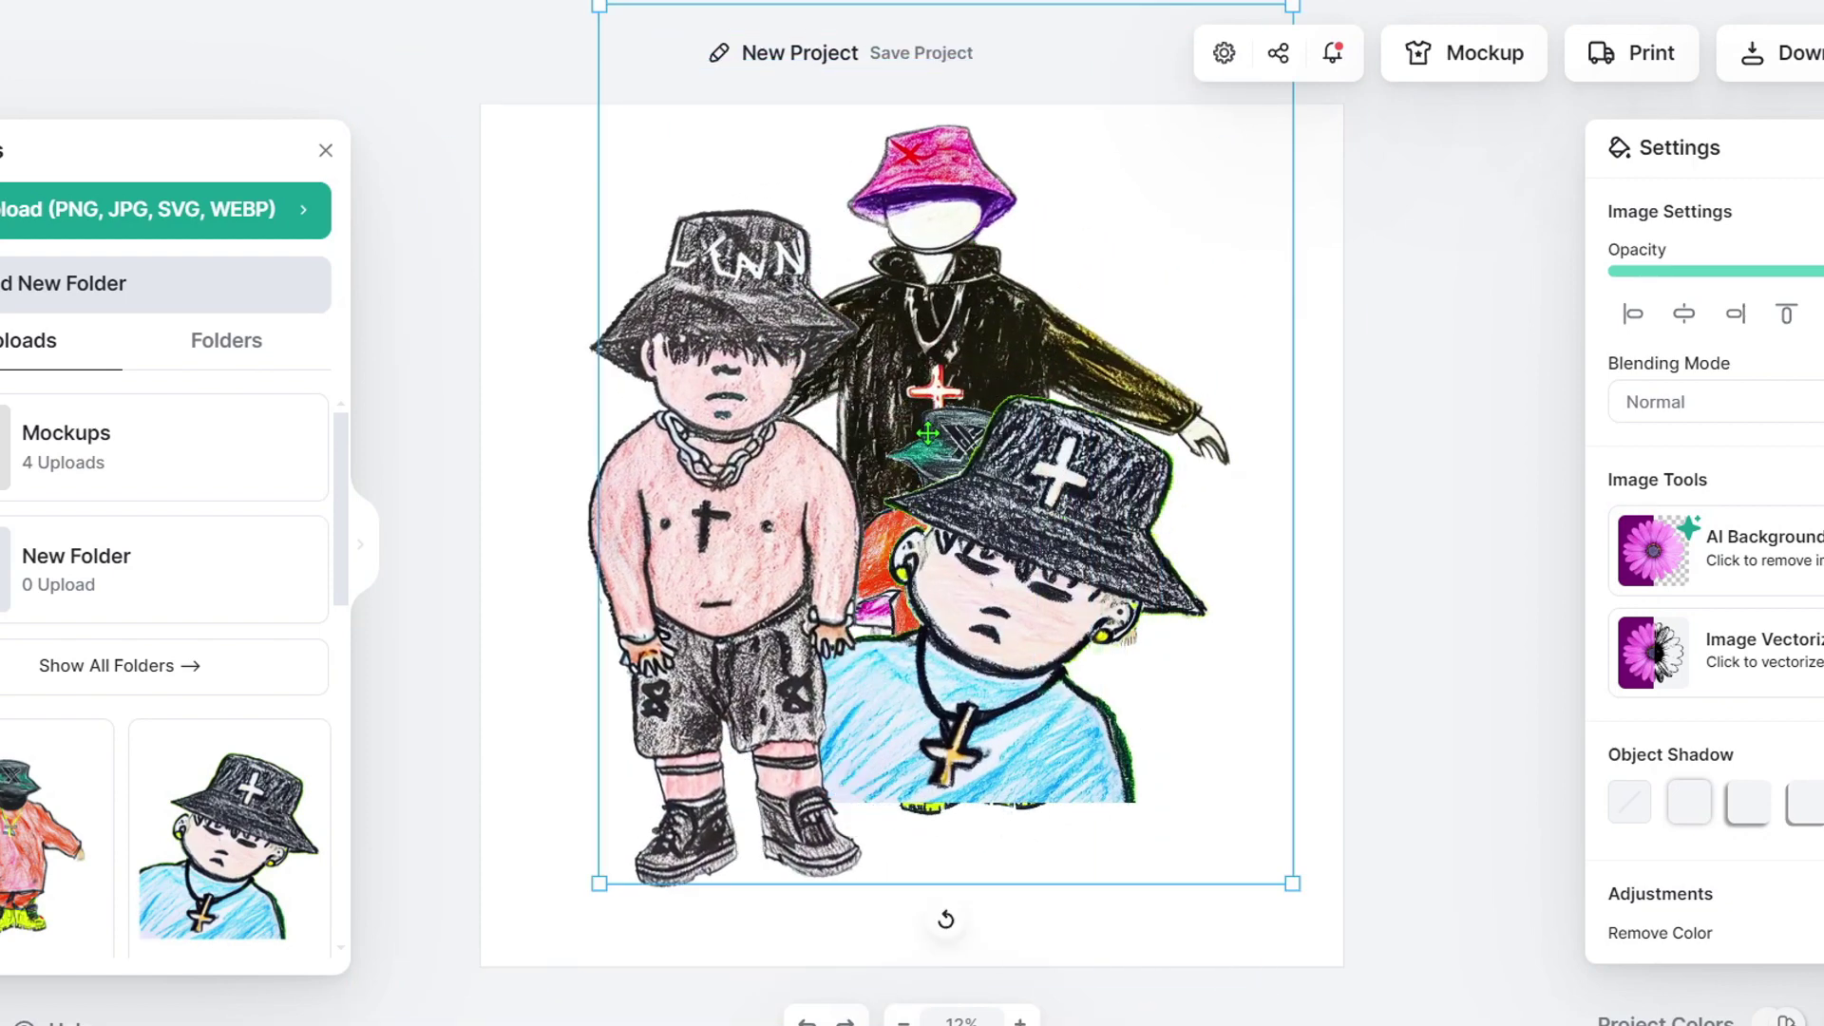
drag(1292, 8, 1103, 84)
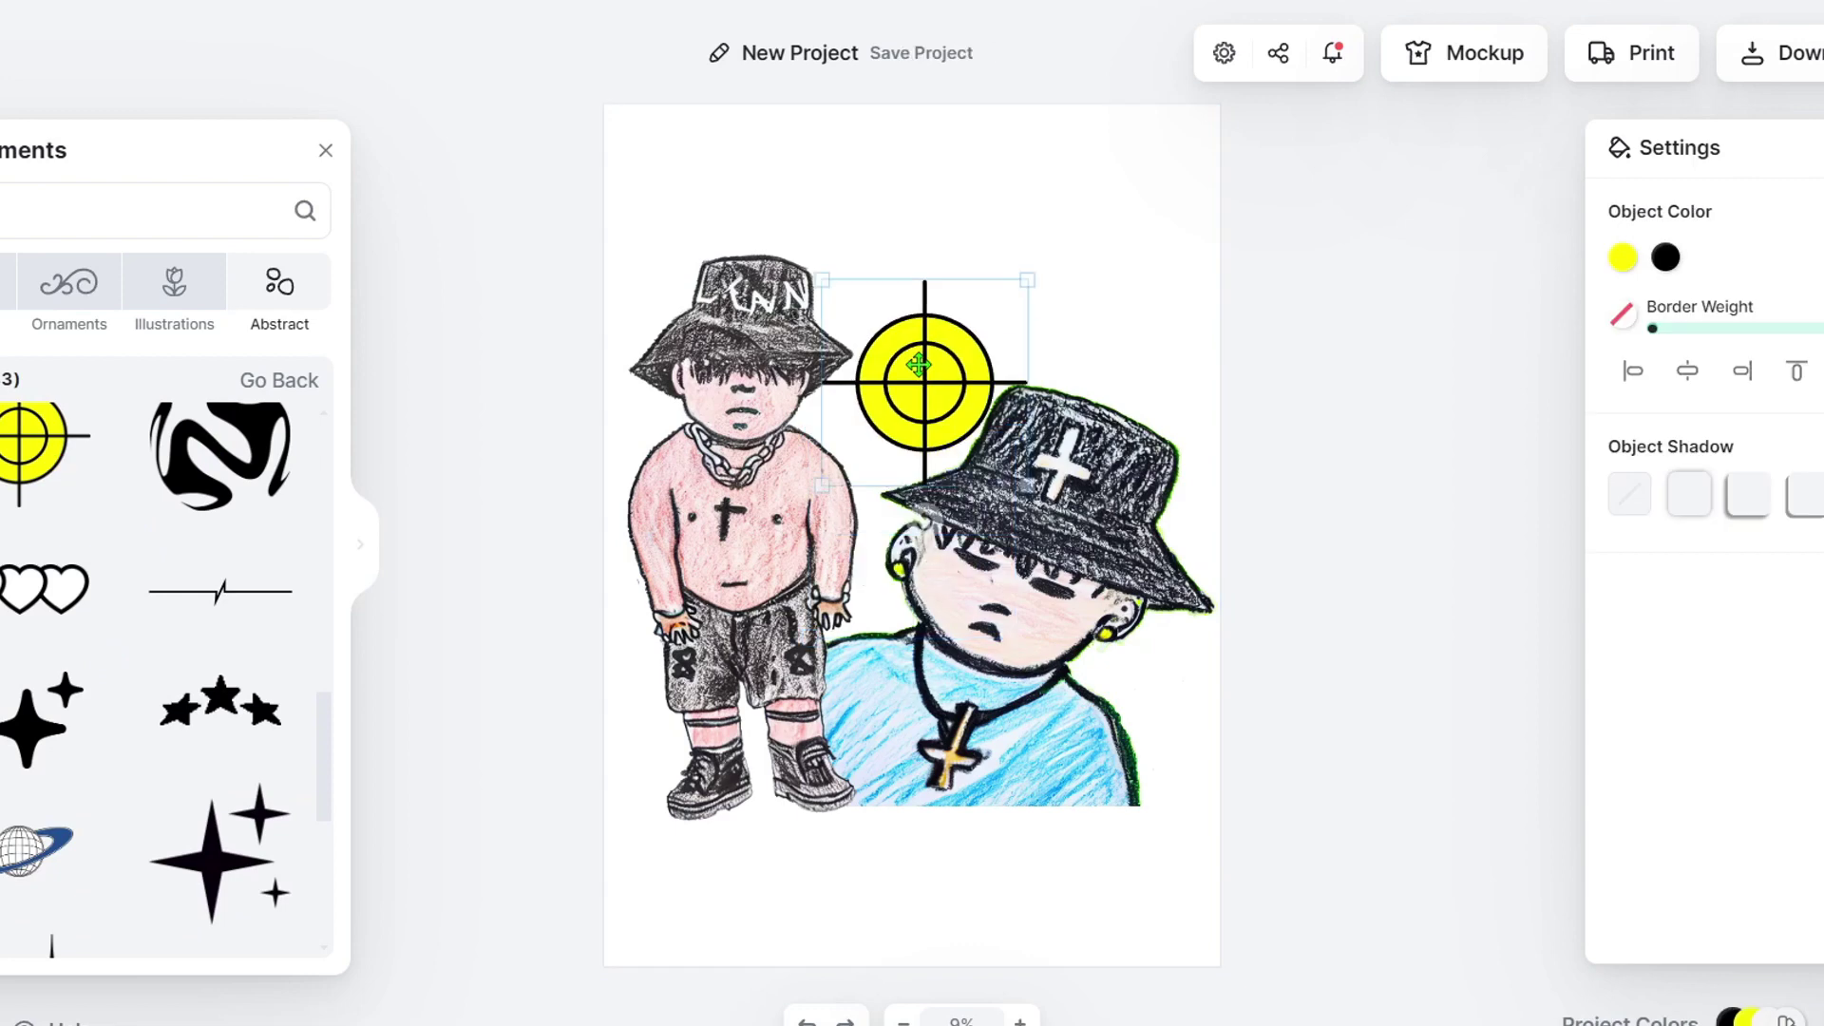
mouse_move(929, 277)
mouse_down()
mouse_move(713, 285)
mouse_move(953, 281)
mouse_up()
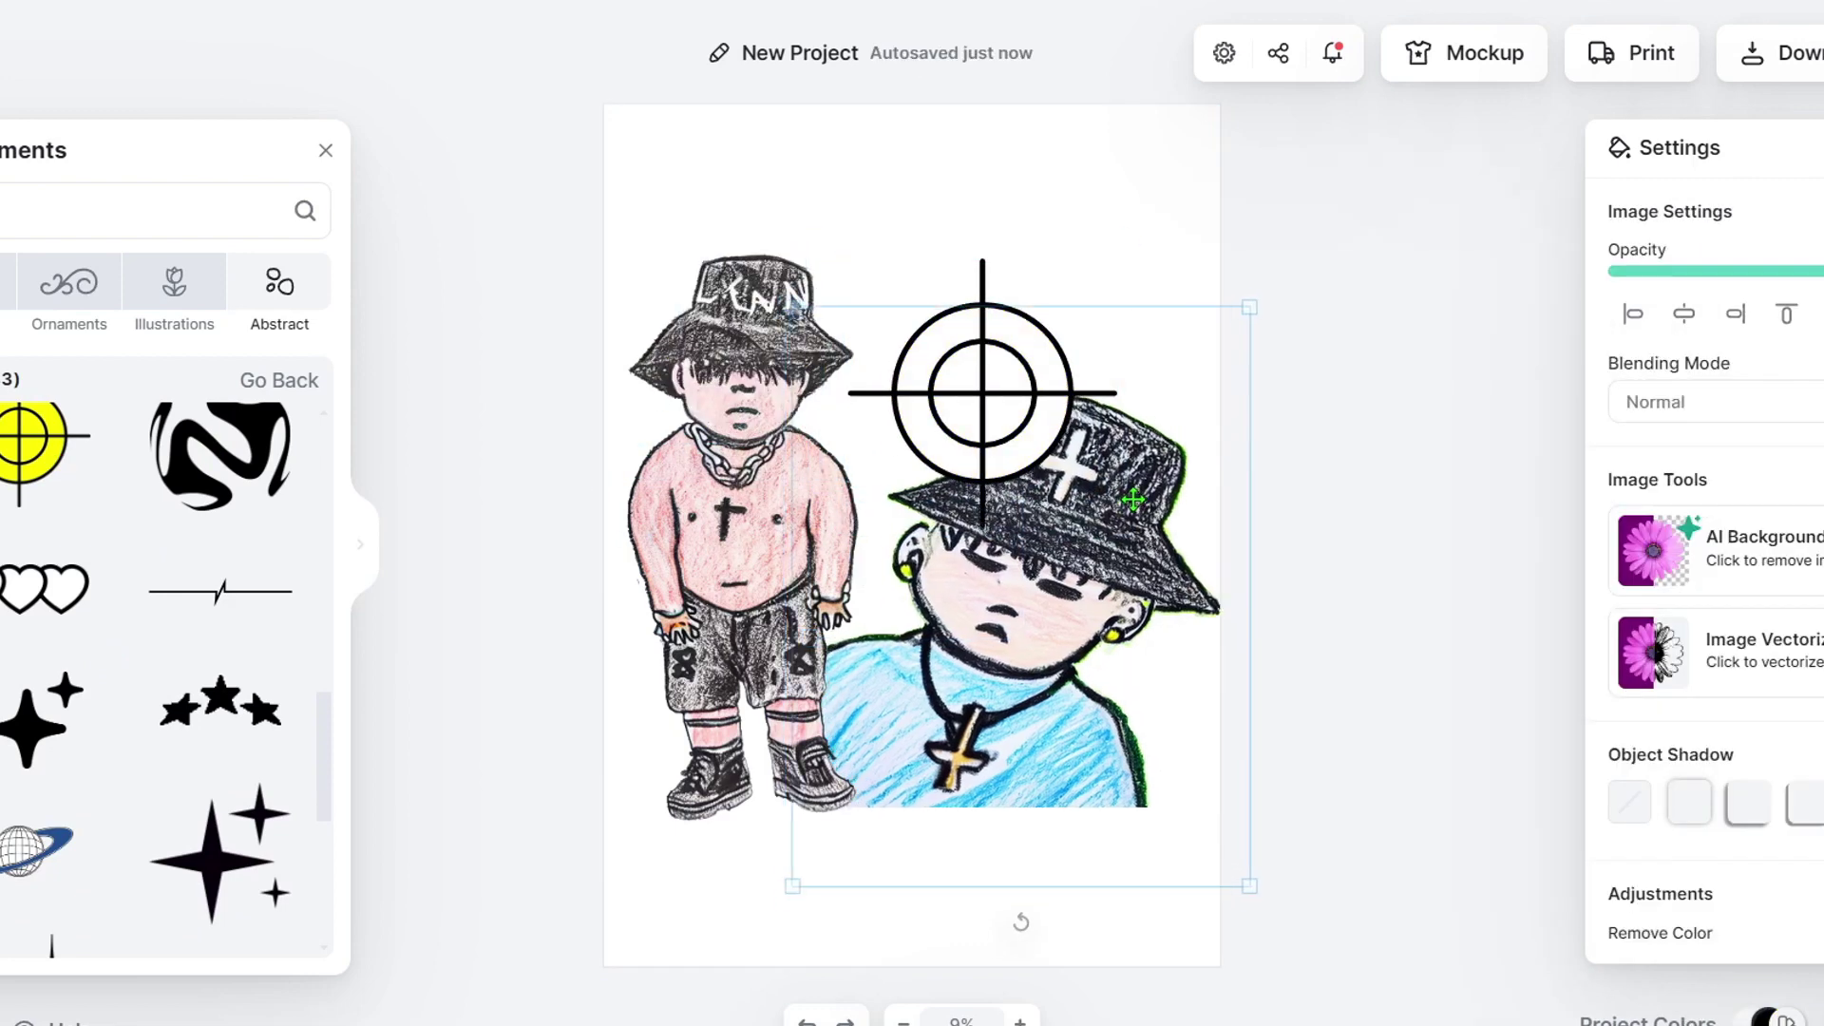
drag(1082, 523, 1076, 524)
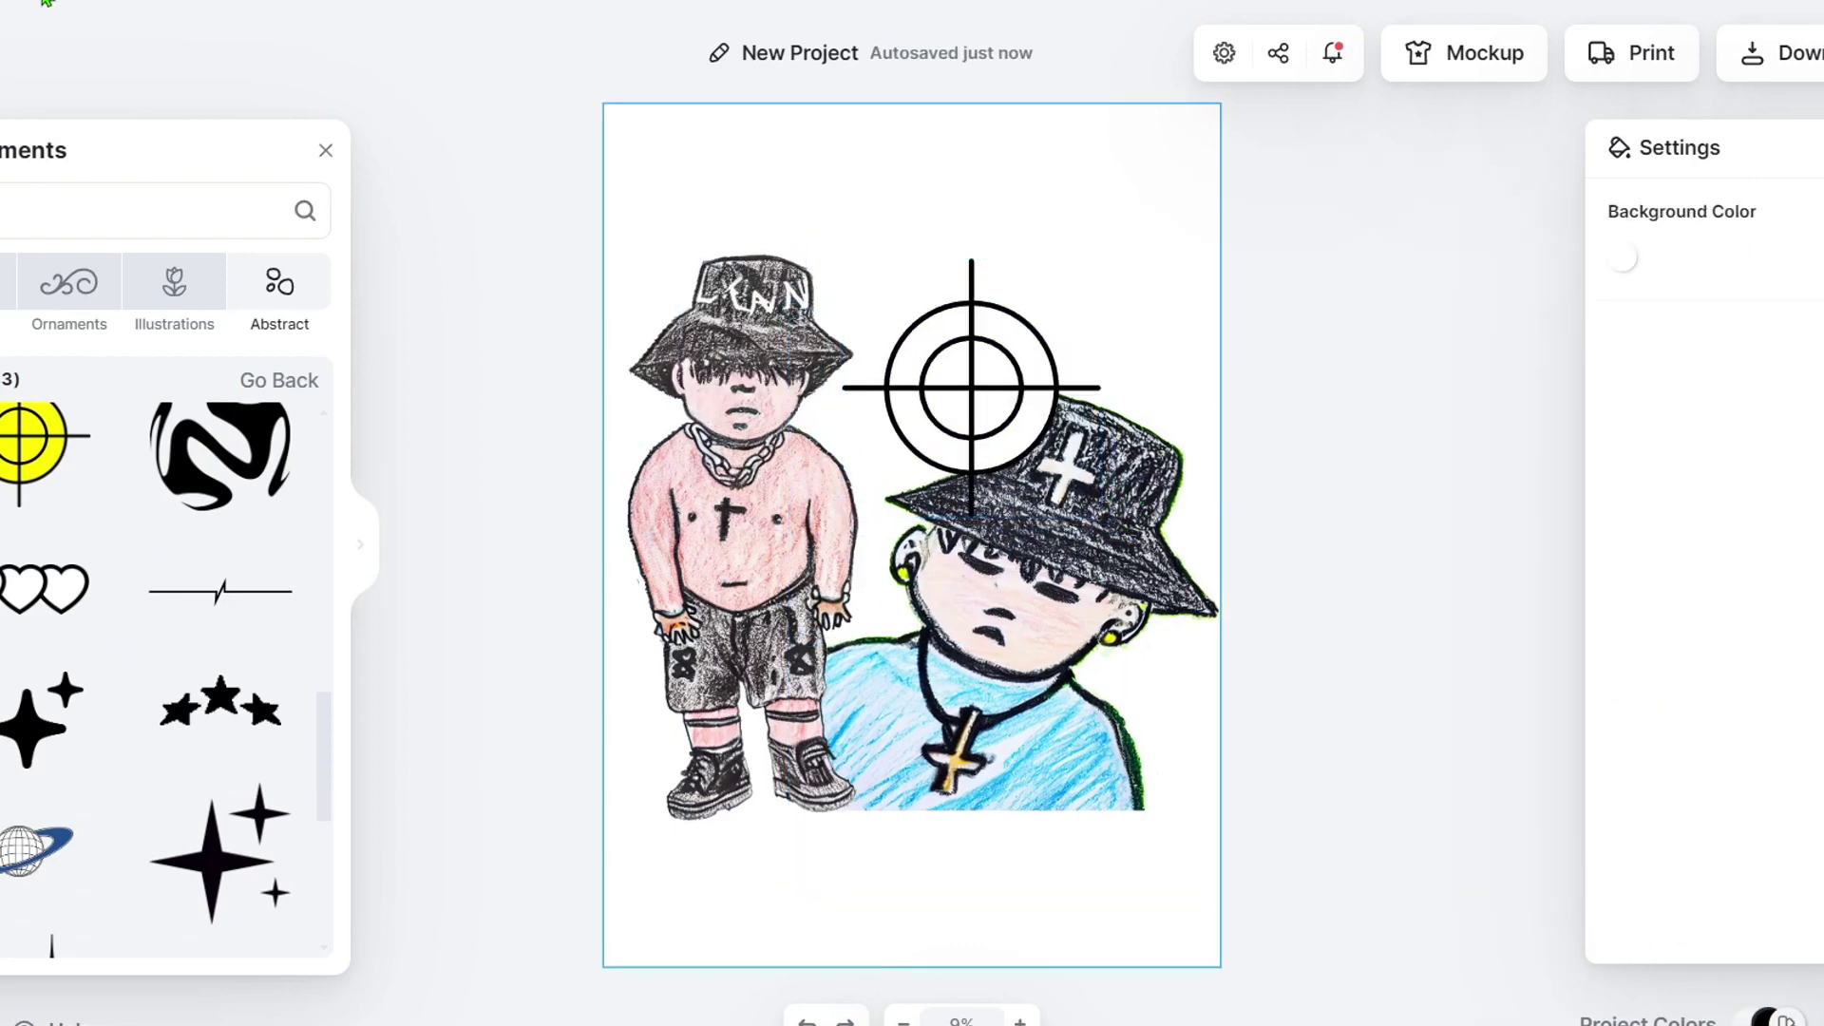
- Add the ARTI$T and NAME headline texts to the design
click(142, 210)
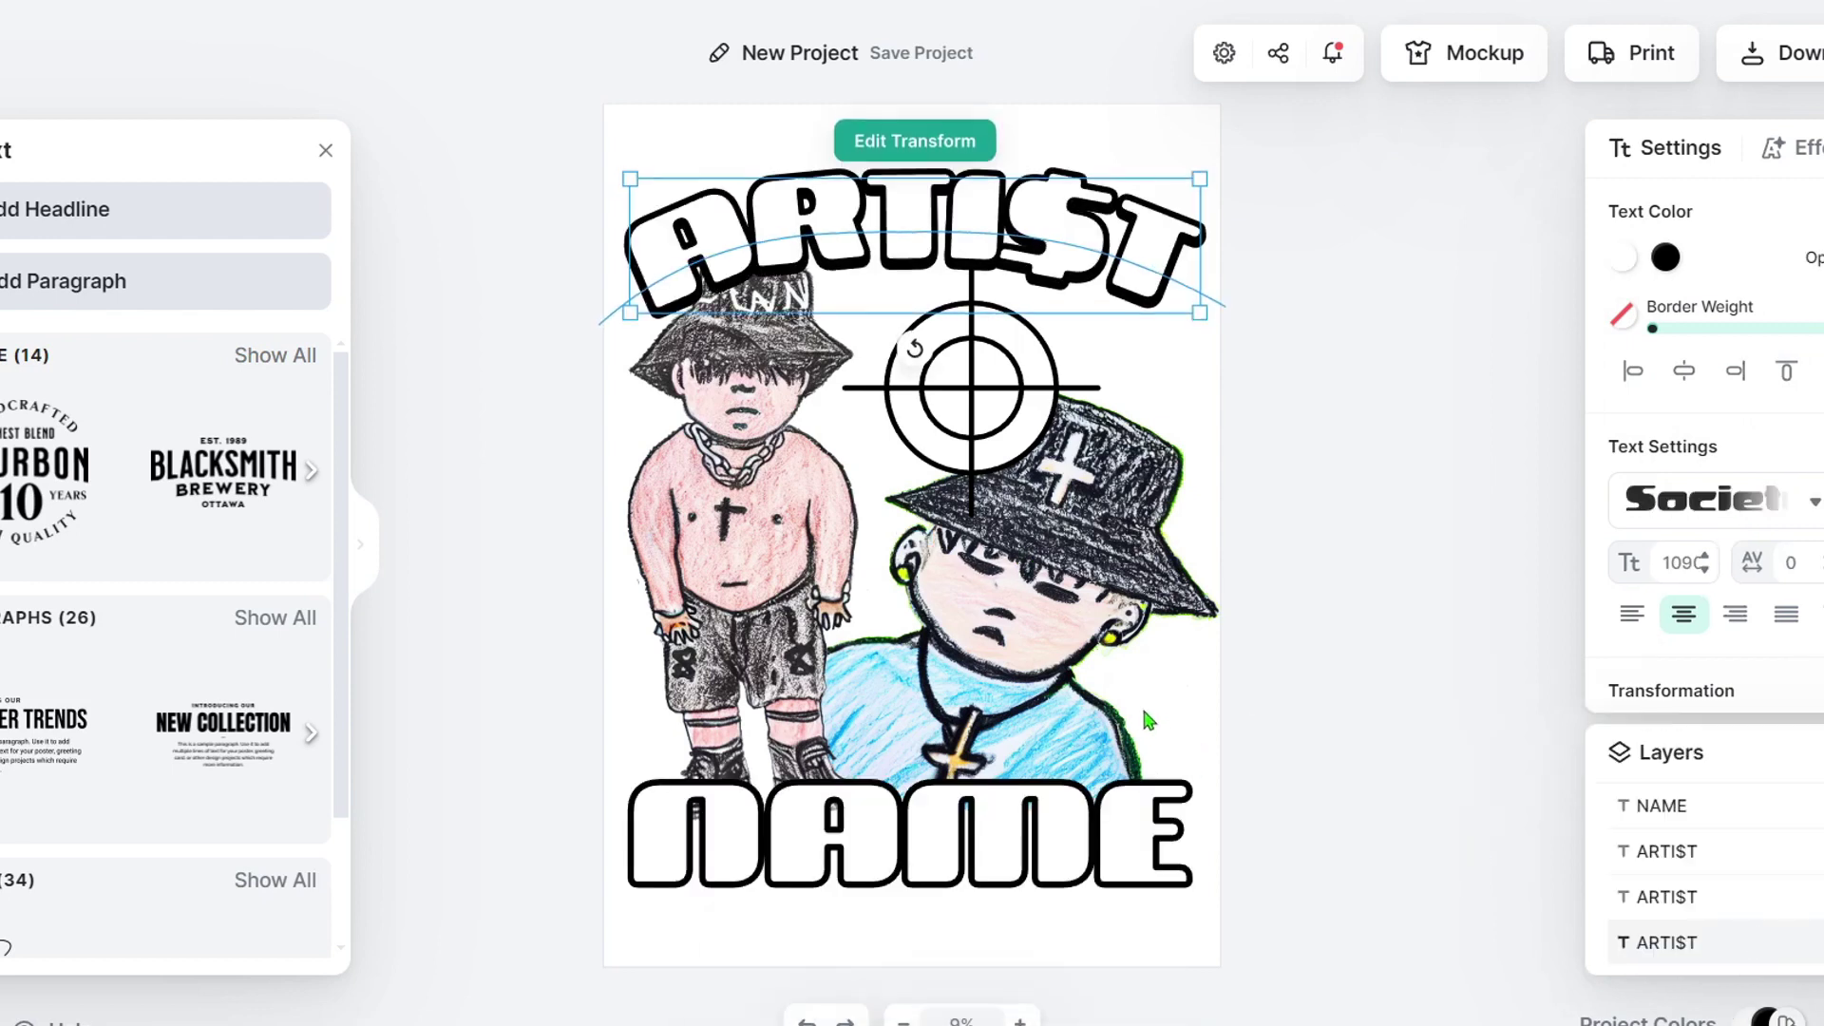
click(1283, 704)
click(1235, 850)
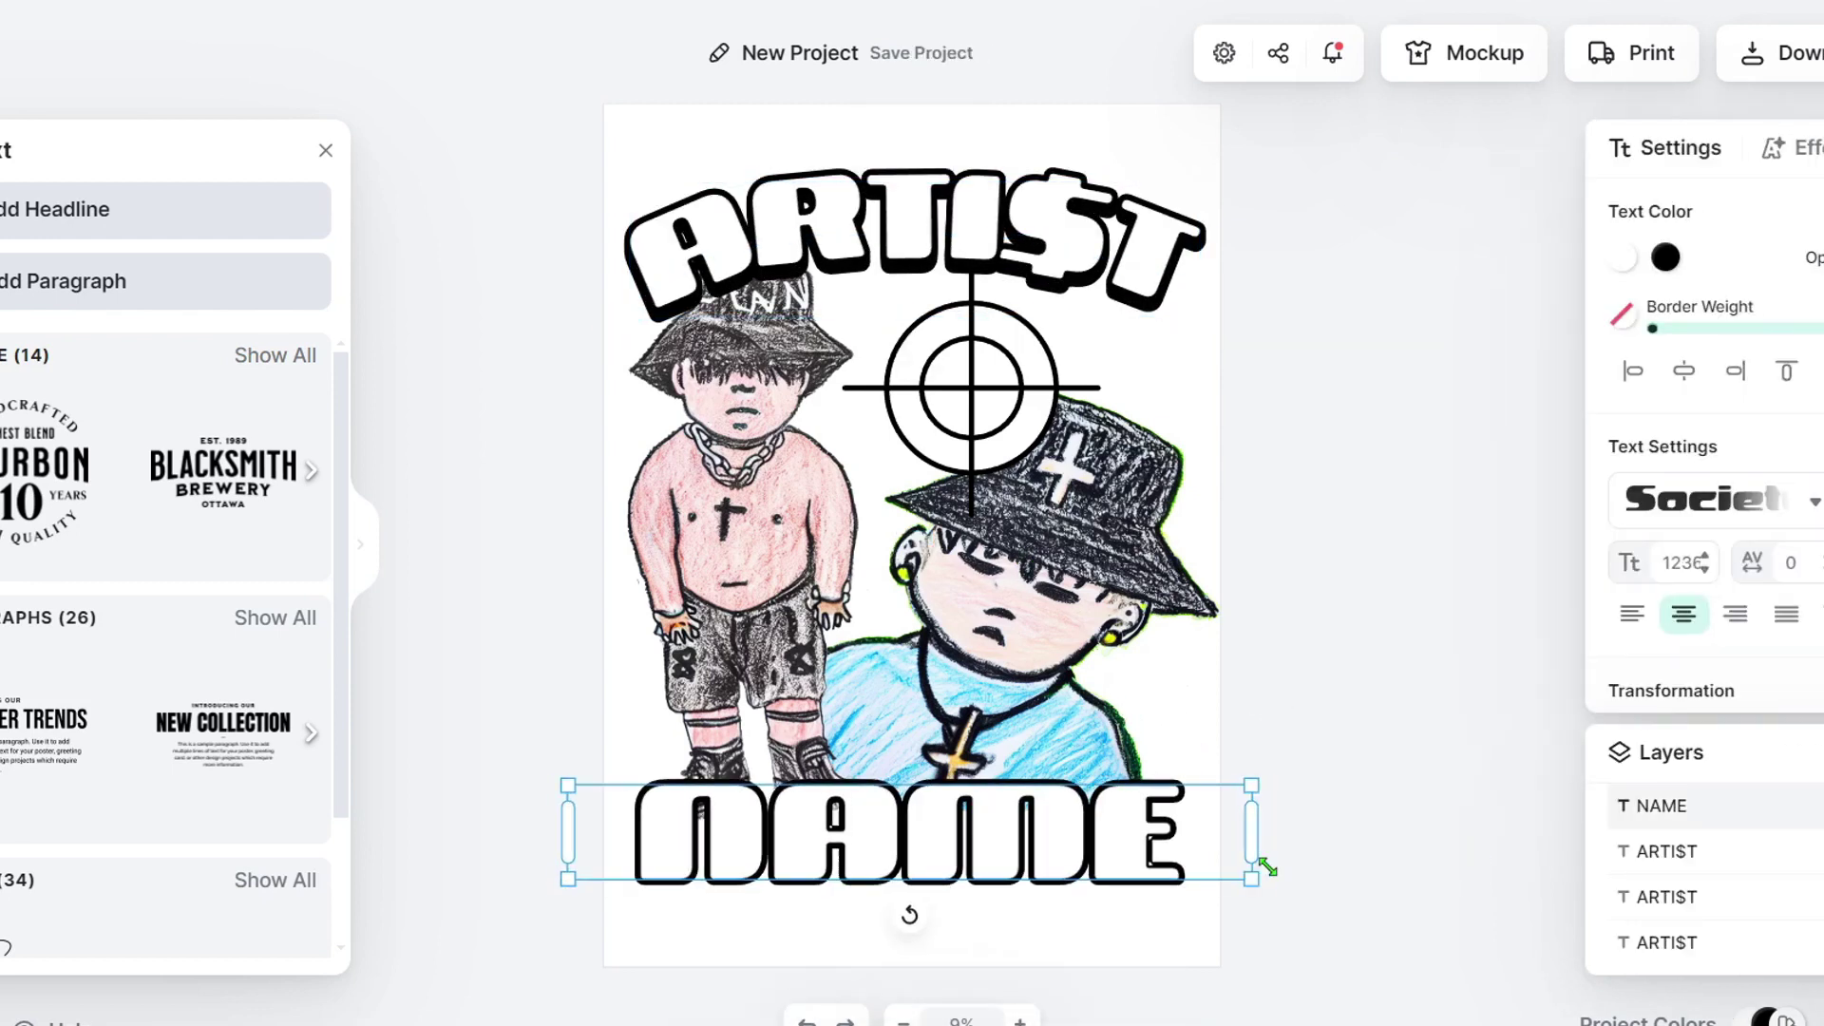